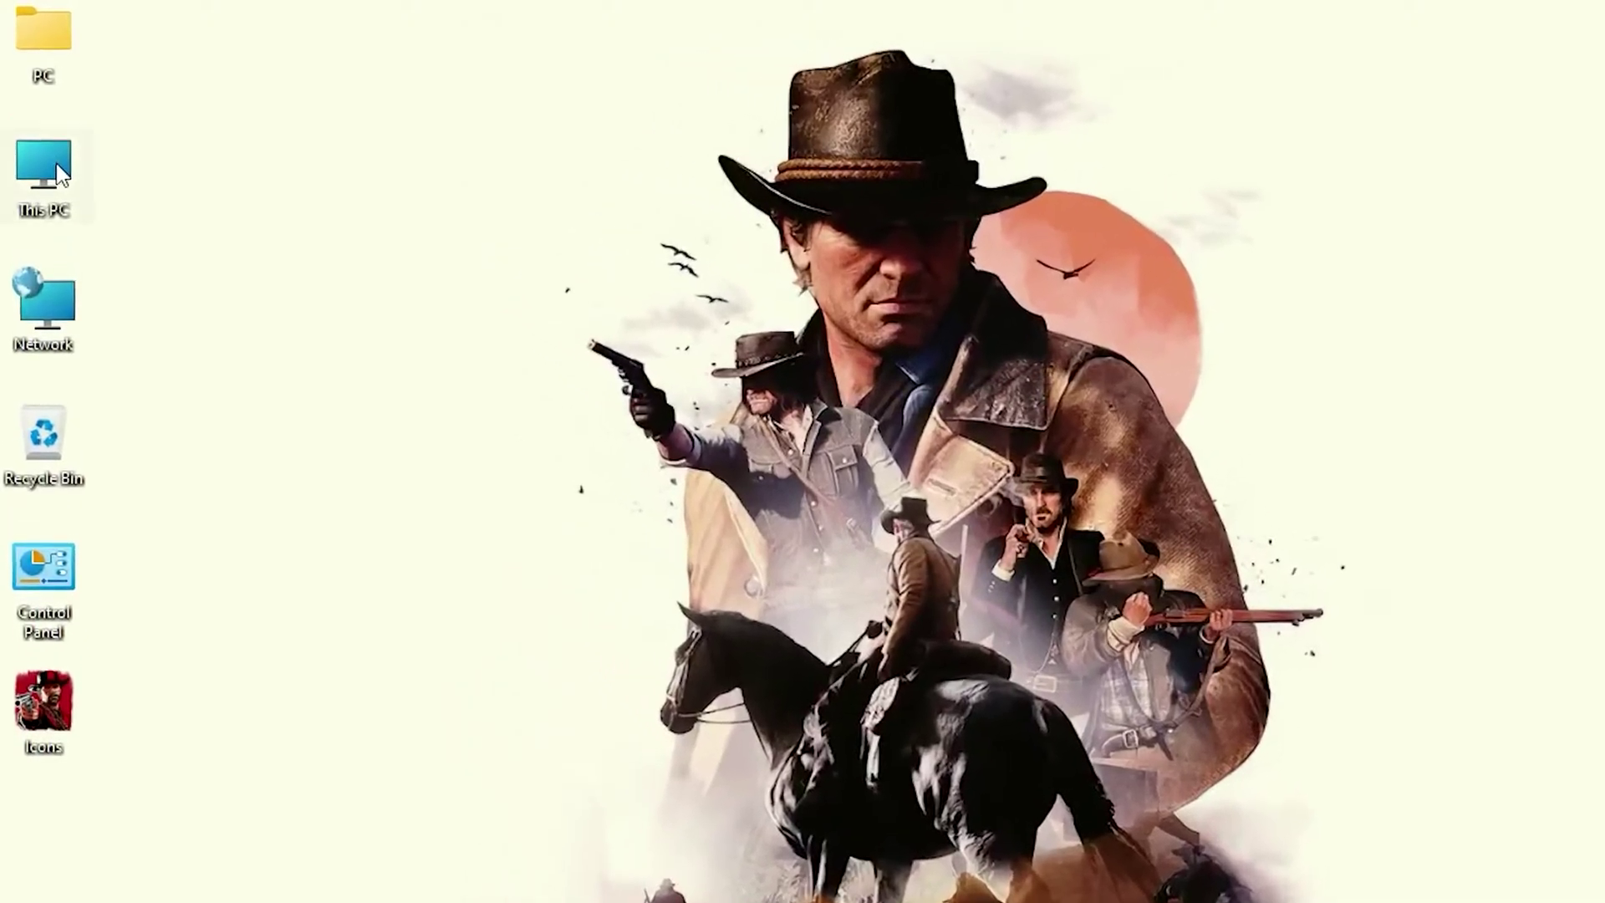
Open this PC's system properties, search the settings for "storage se" and go to the Turn on Storage Sense result
right_click(50, 142)
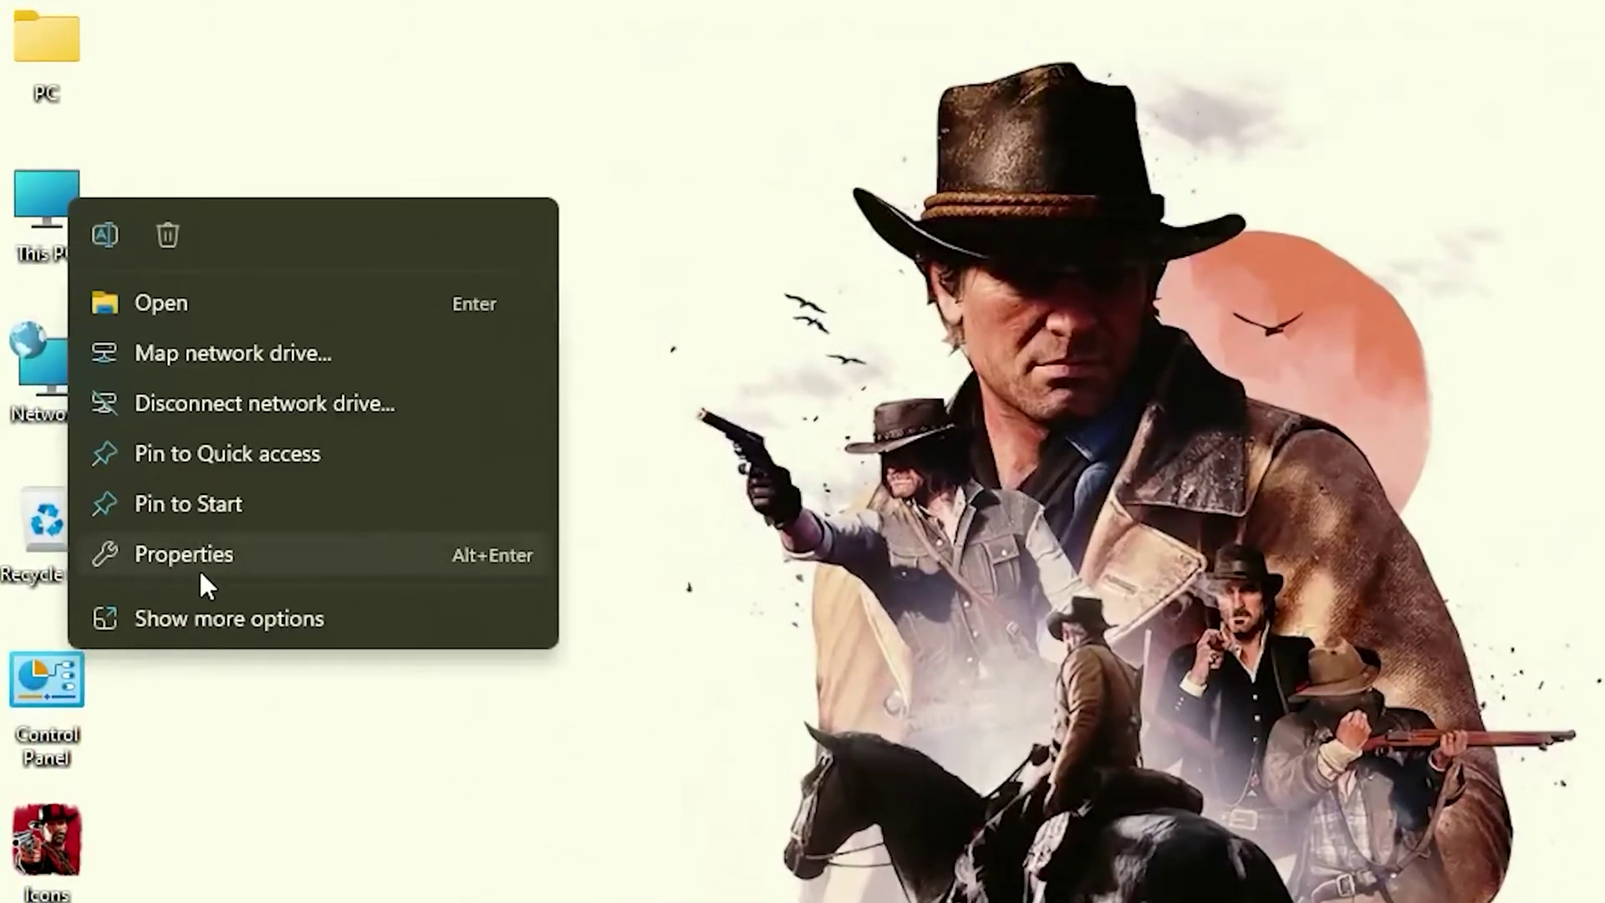
left_click(121, 559)
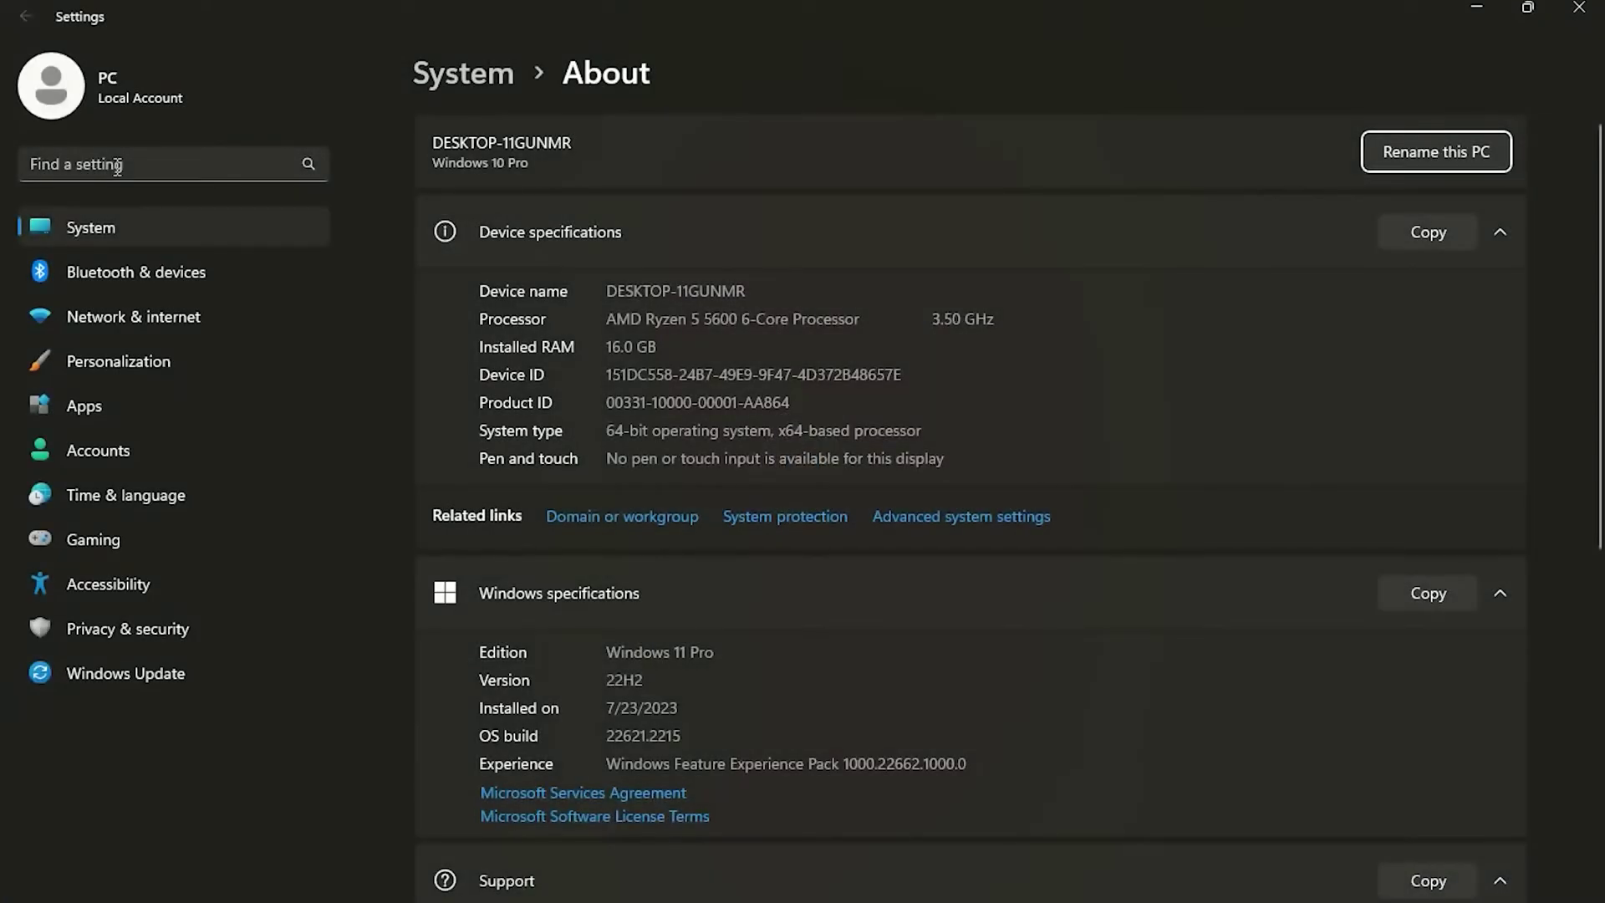
type("sto")
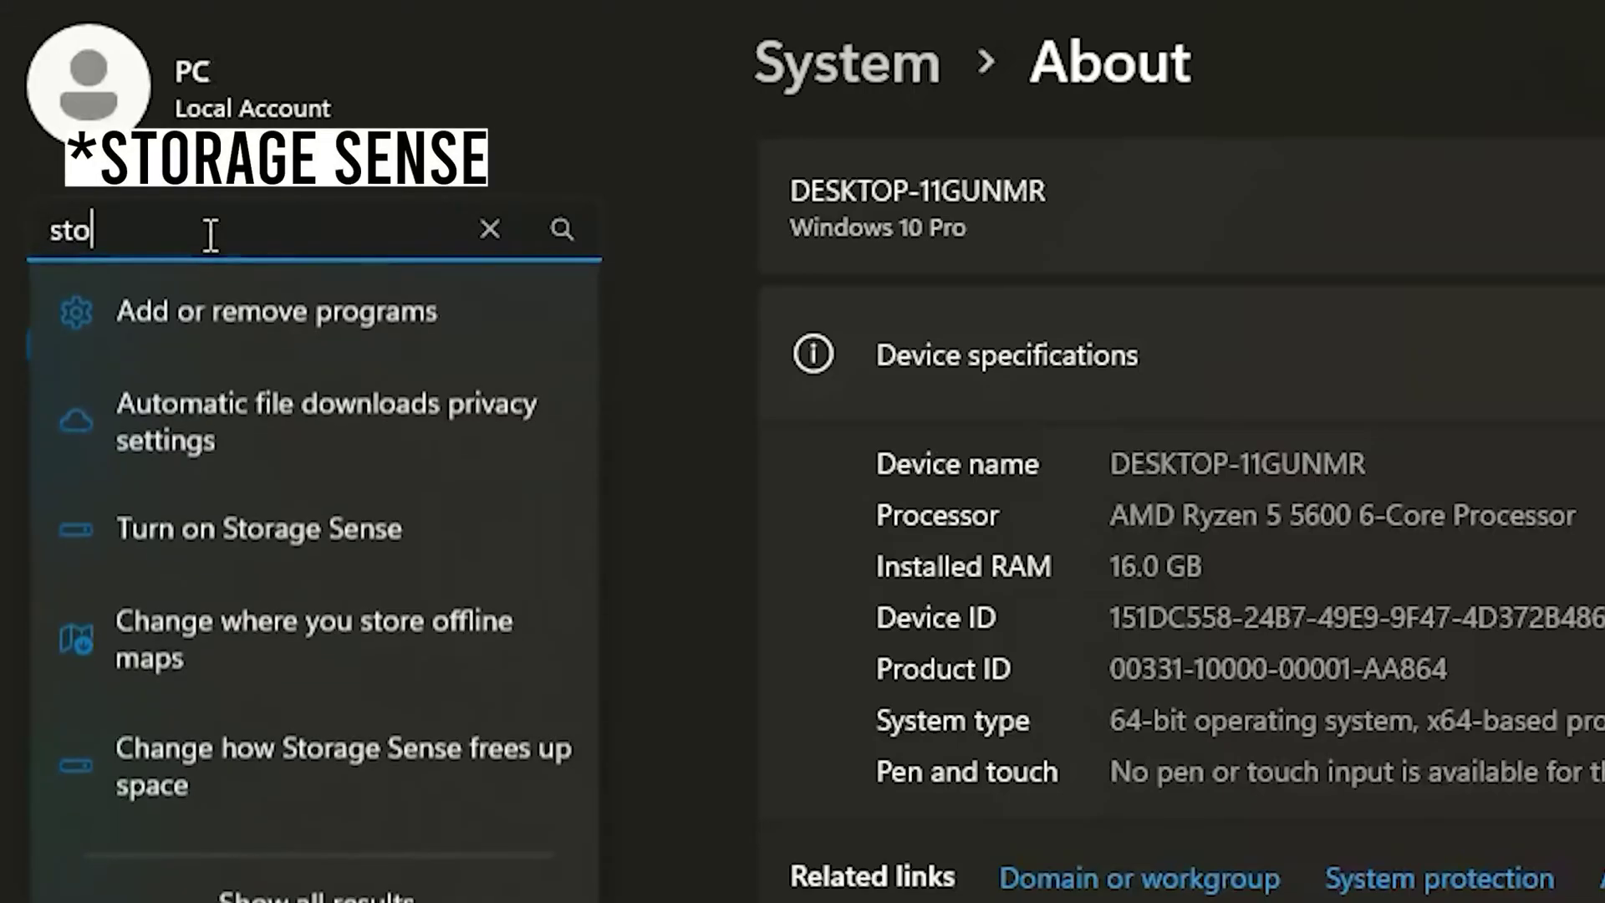
type("rage se")
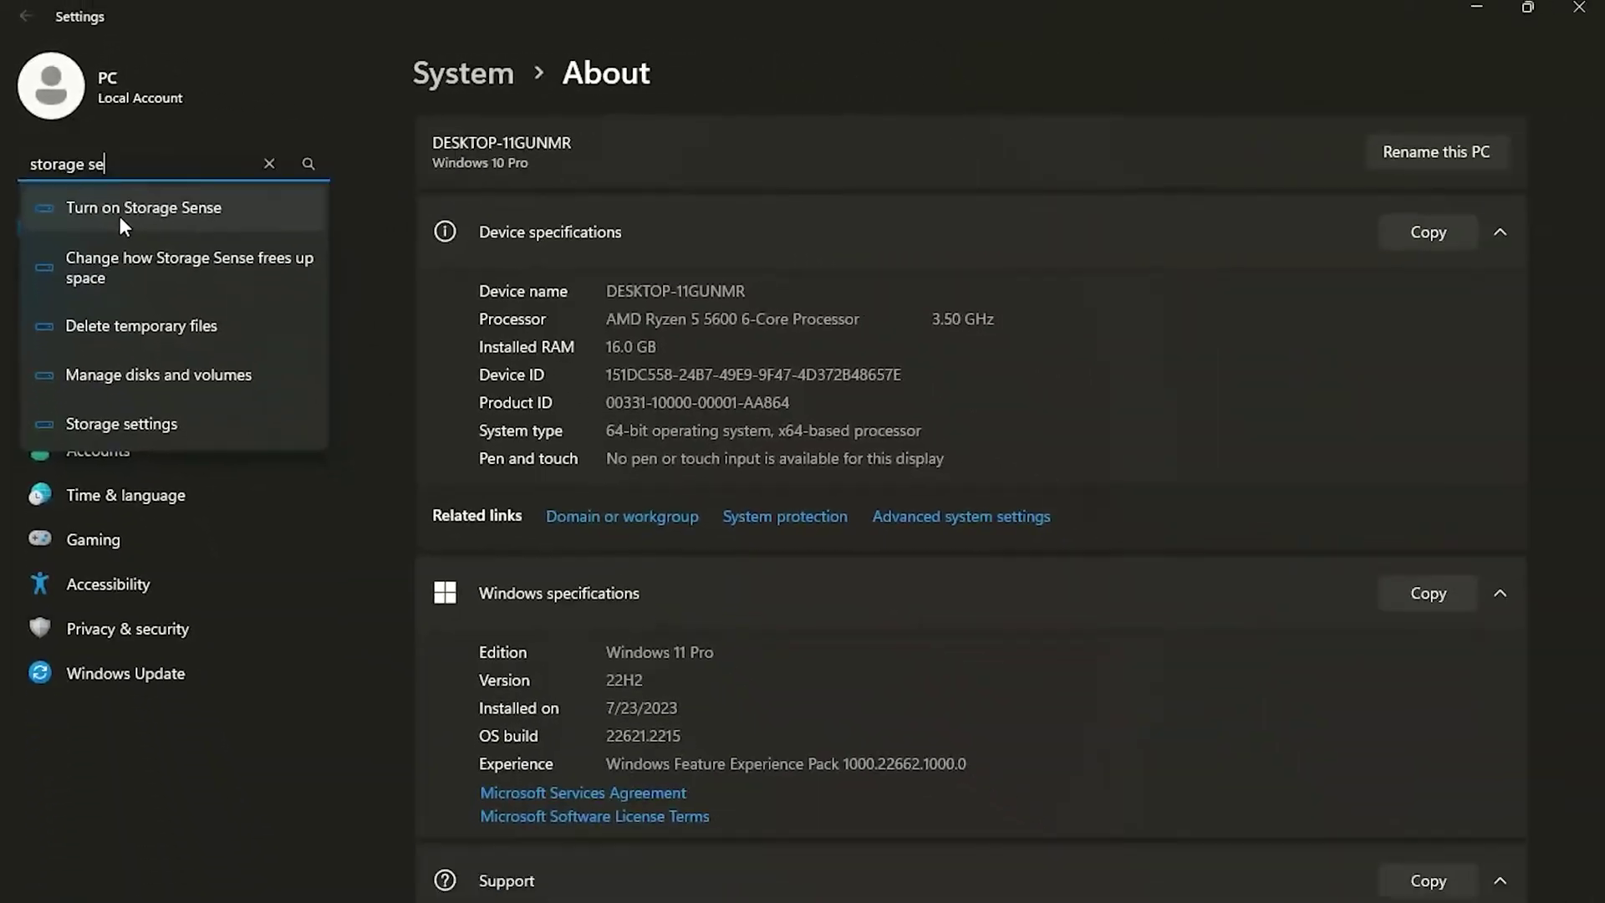
left_click(251, 313)
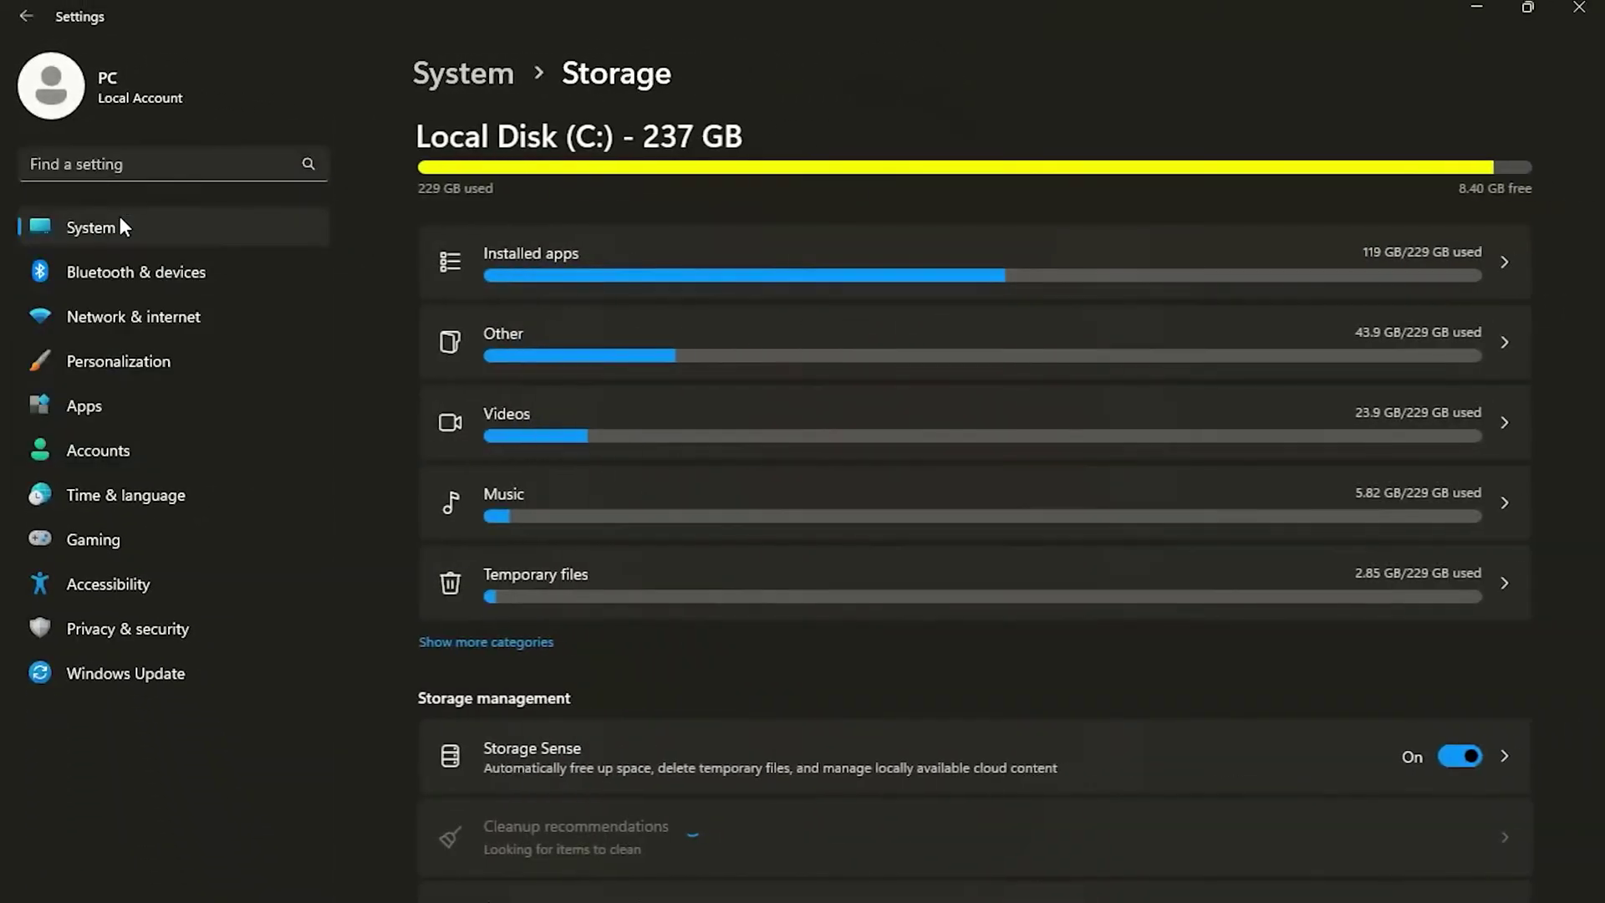
Toggle Storage Sense under storage management so that it ends up switched on
scroll(1243, 562, "down", 1)
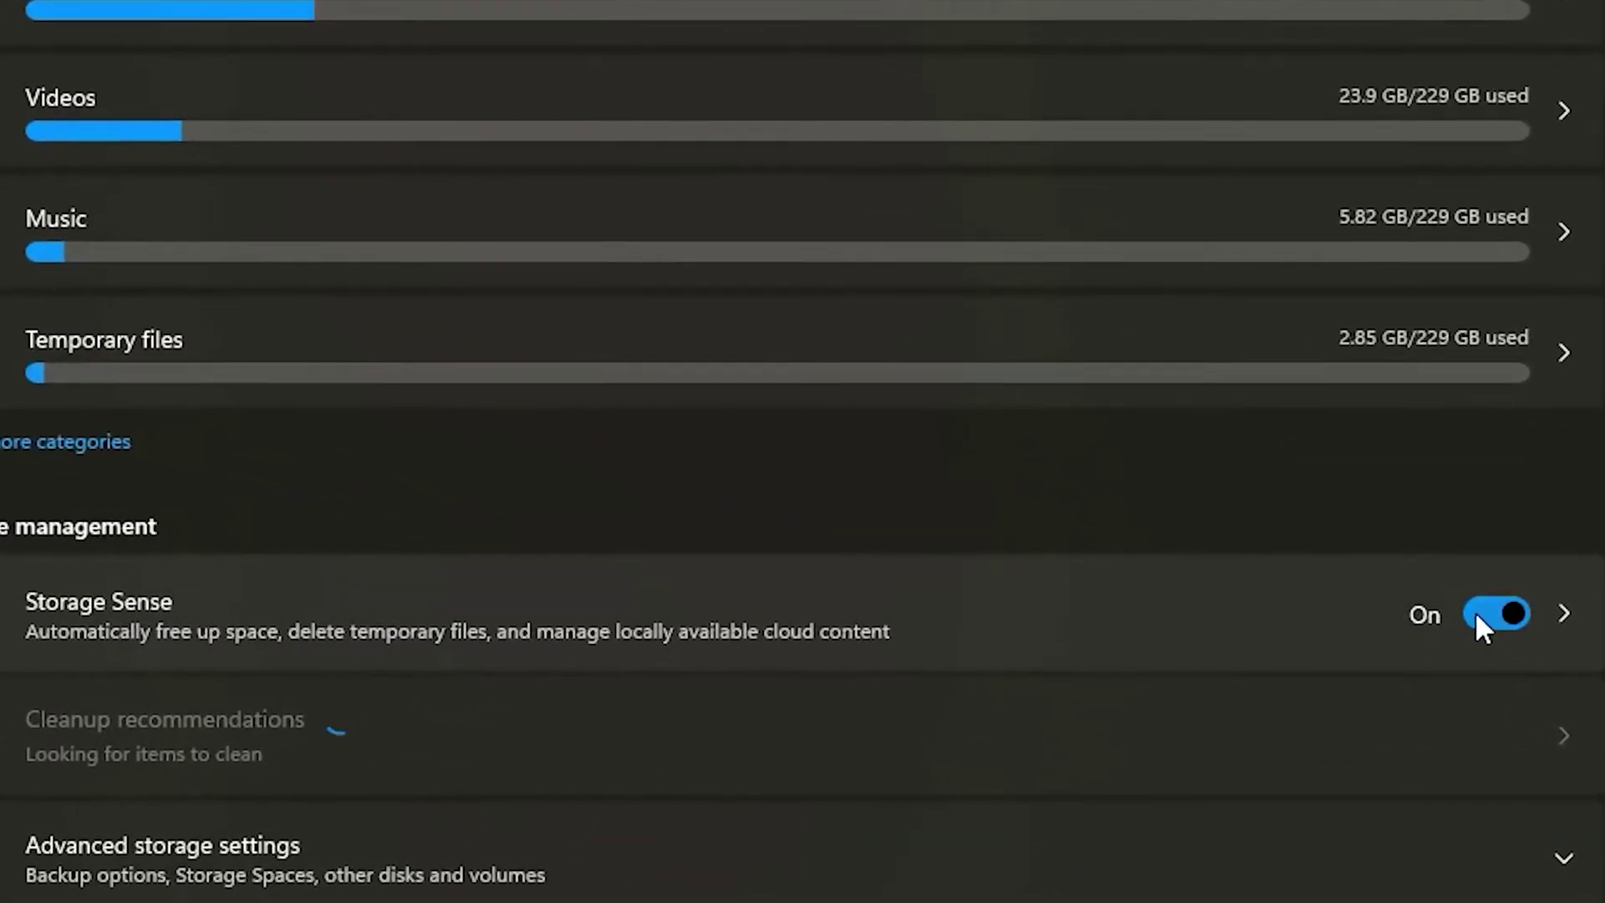
left_click(1497, 626)
left_click(1496, 626)
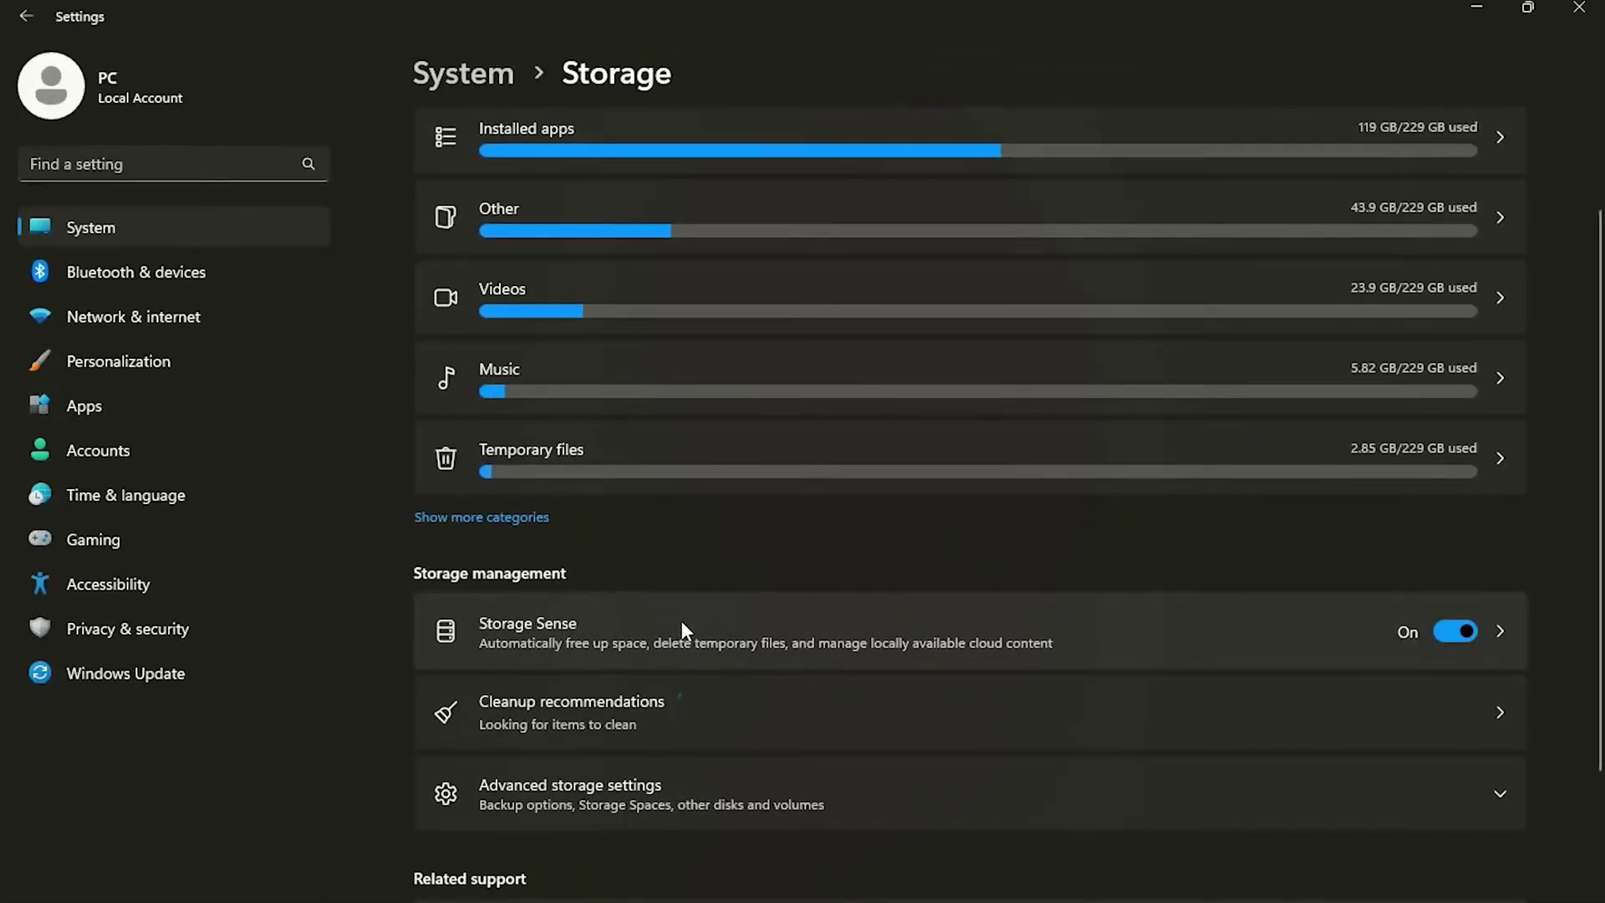
In the Storage Sense options, schedule it to run every day and run a cleanup immediately
left_click(625, 623)
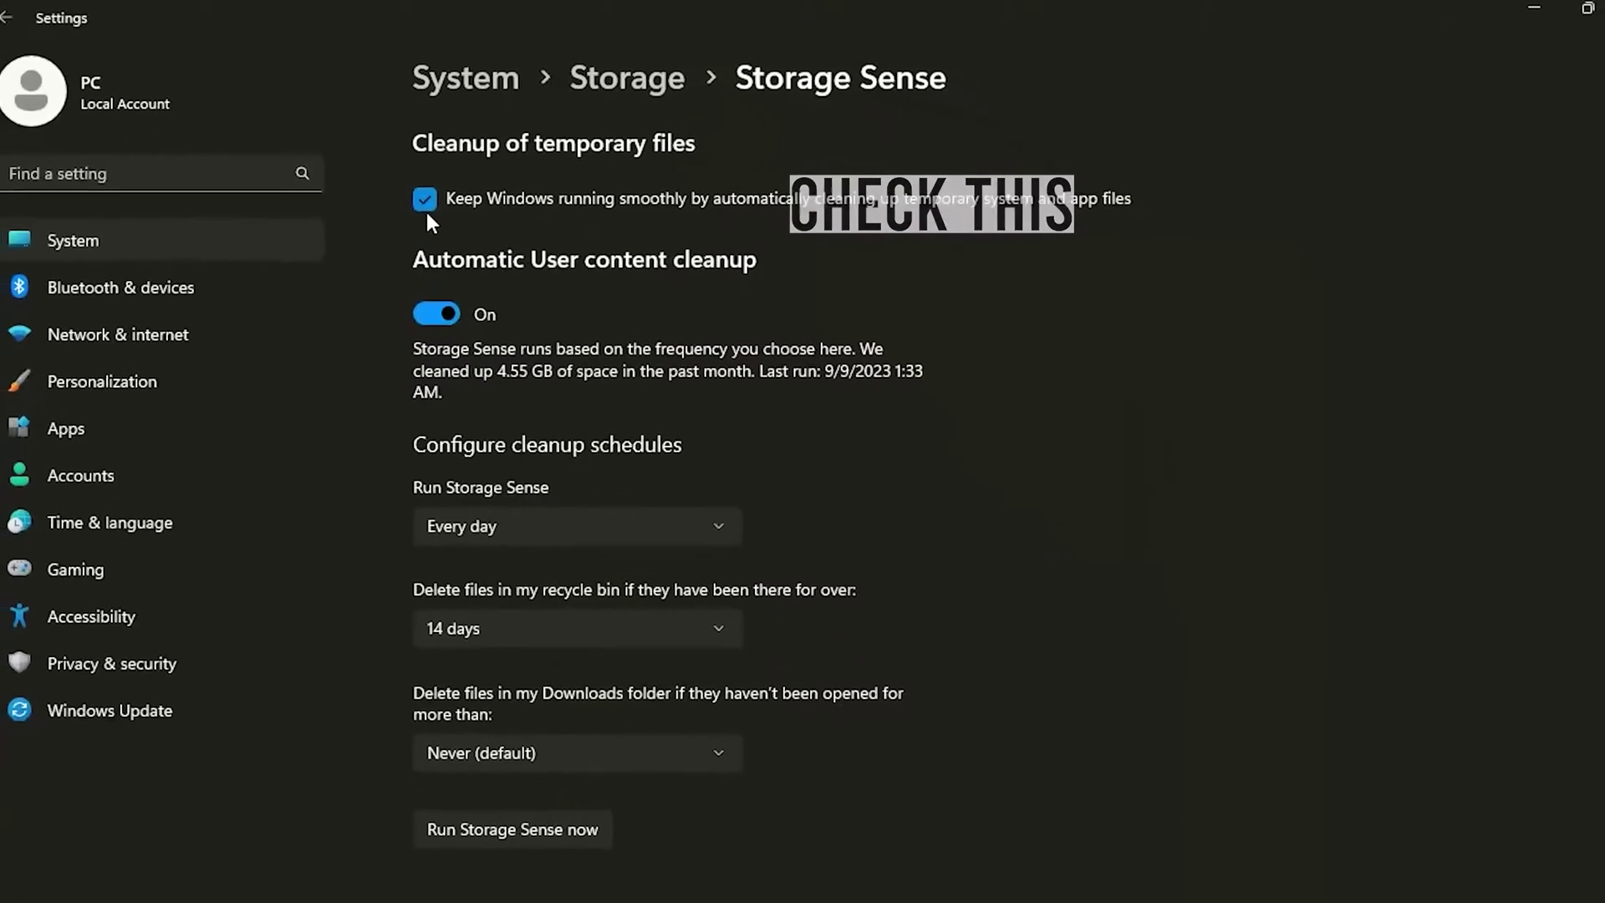
left_click(571, 498)
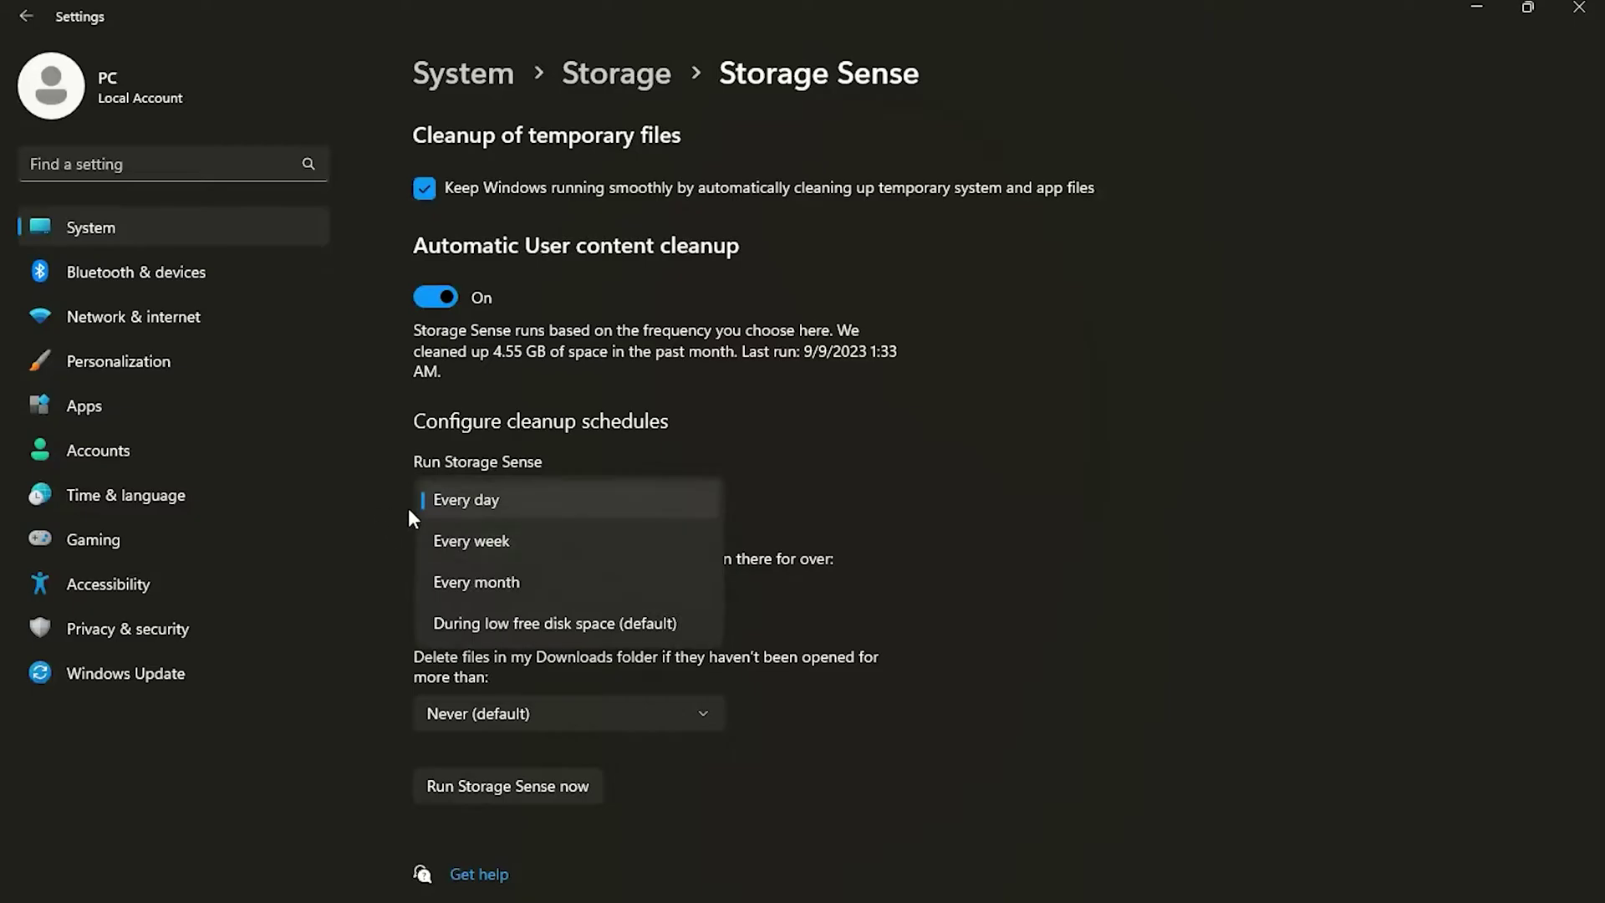
left_click(569, 498)
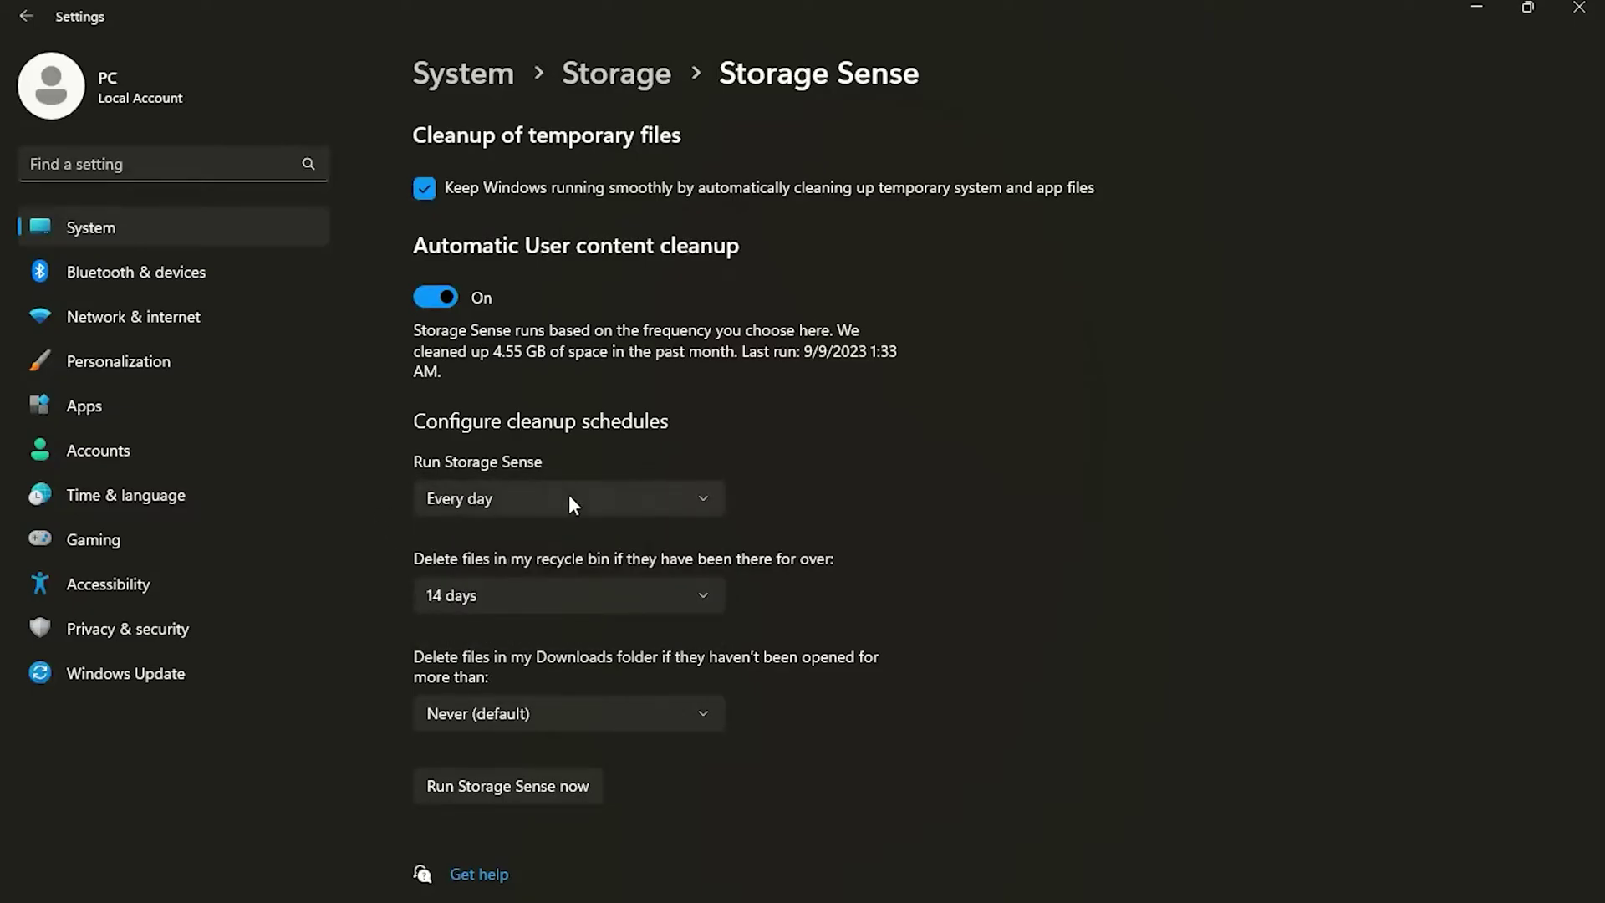
left_click(464, 786)
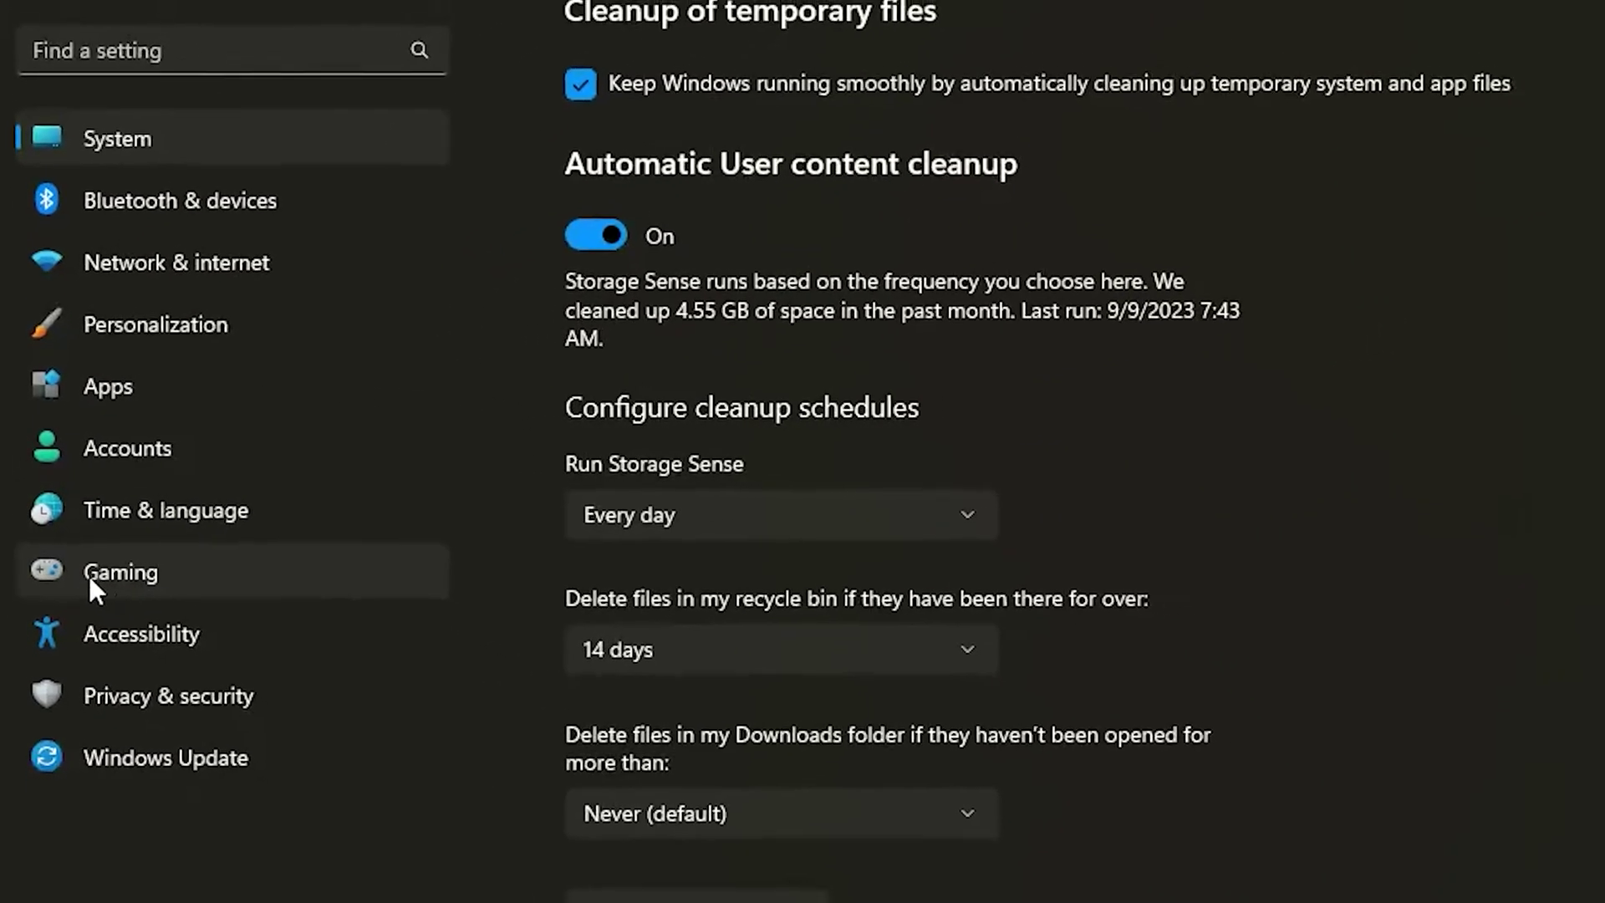
Open the Game Mode page of the gaming settings and make sure Game Mode is switched on
left_click(90, 576)
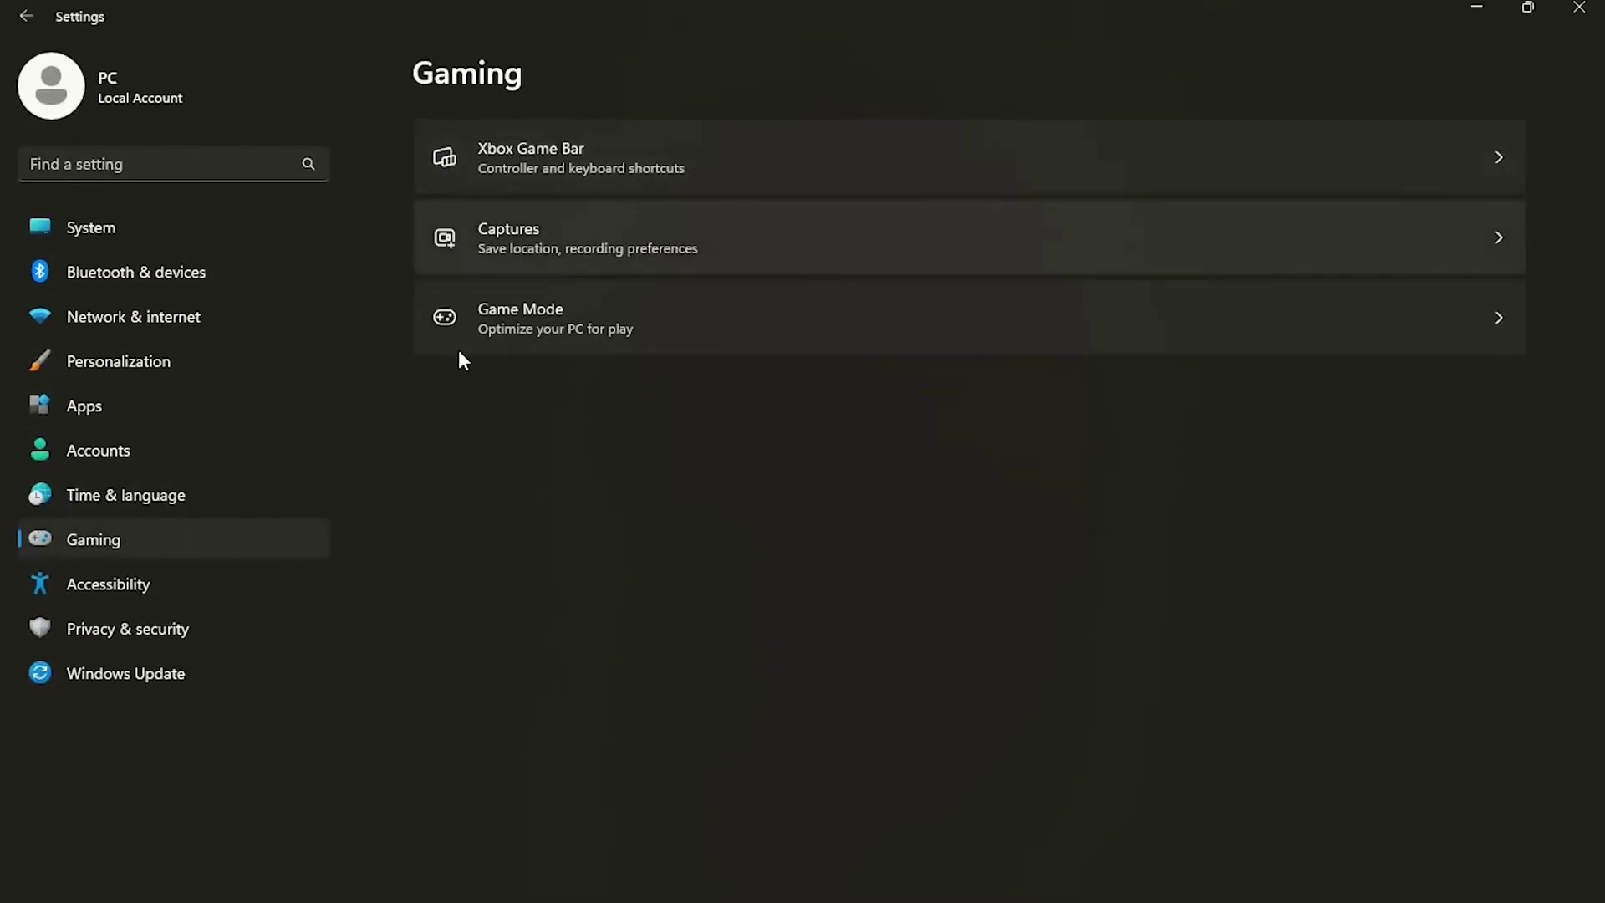
left_click(537, 328)
left_click(1488, 160)
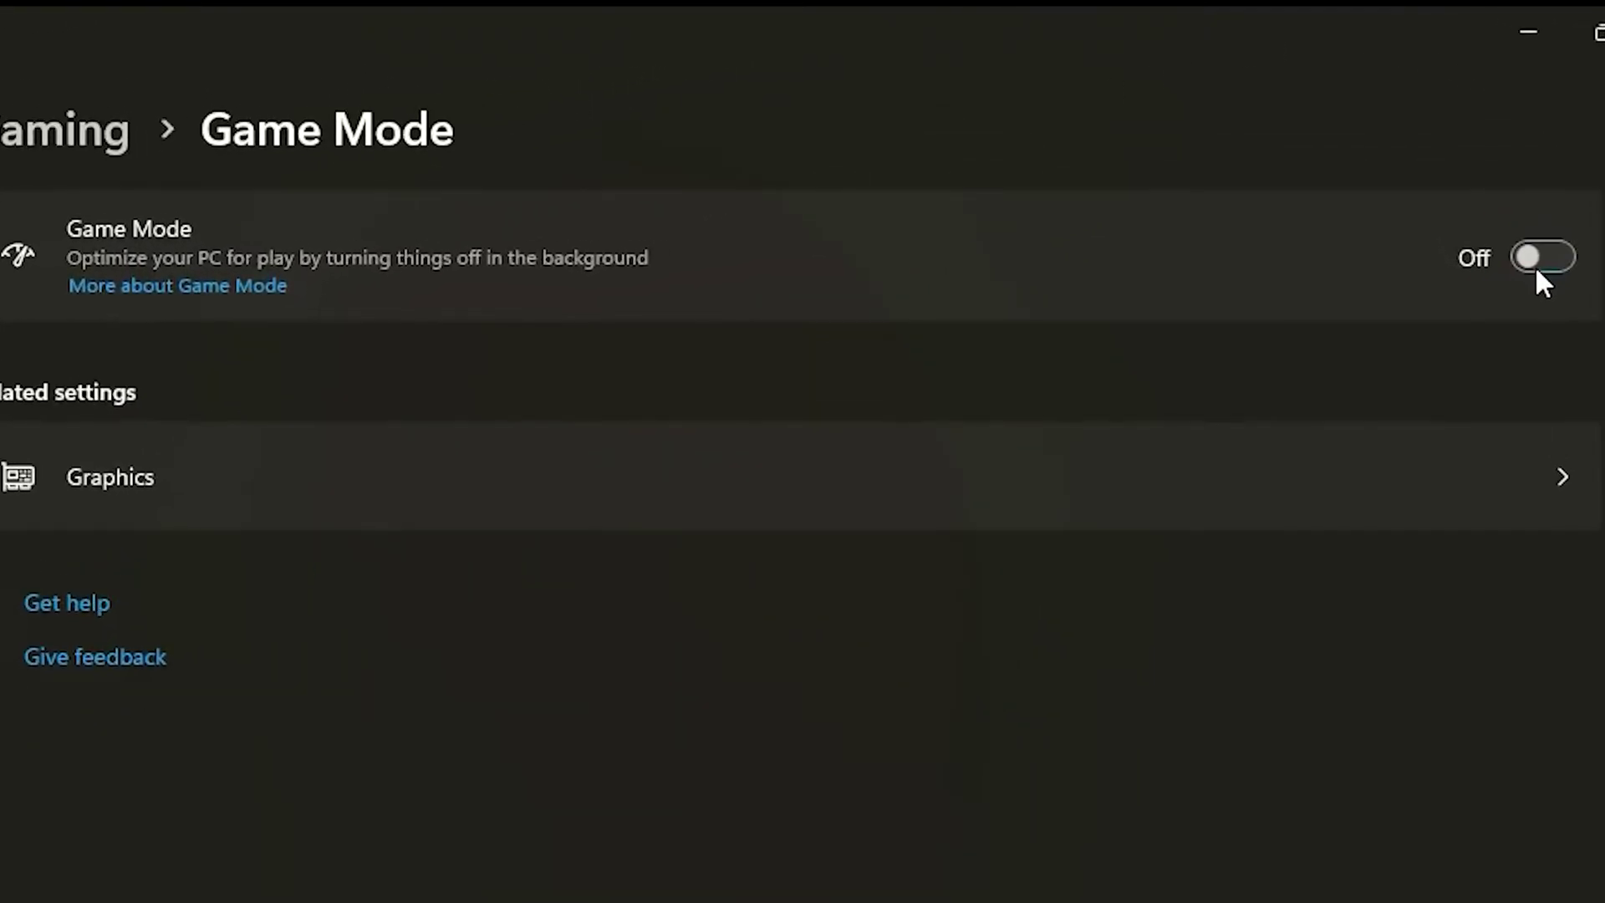
left_click(1547, 255)
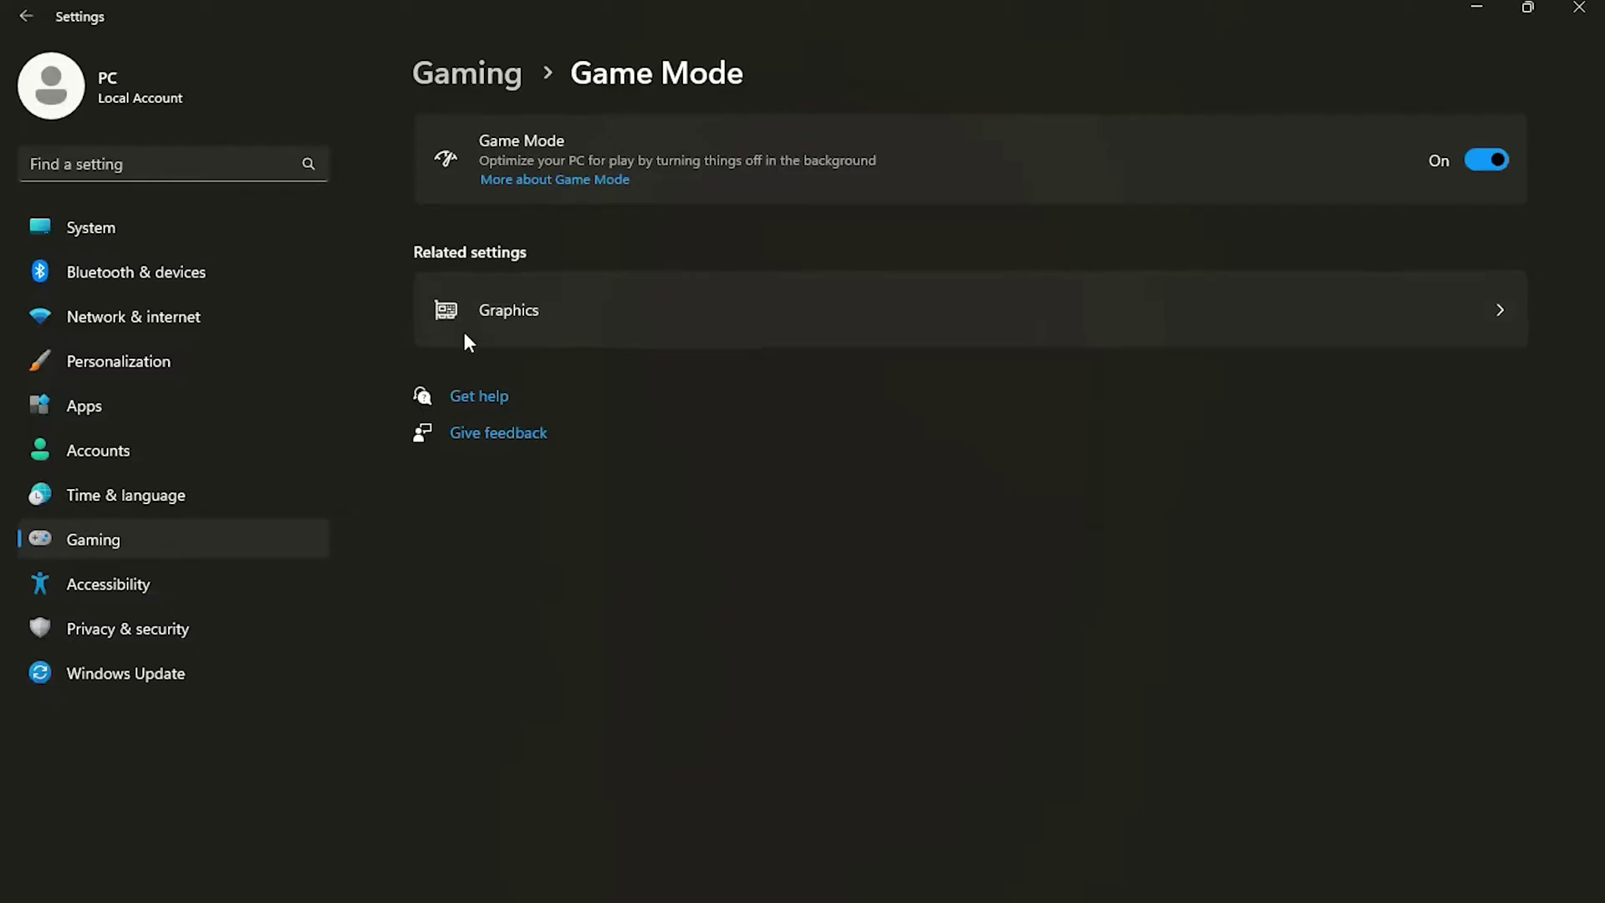
Switch on optimizations for windowed games in the default graphics settings, then leave that page
left_click(670, 325)
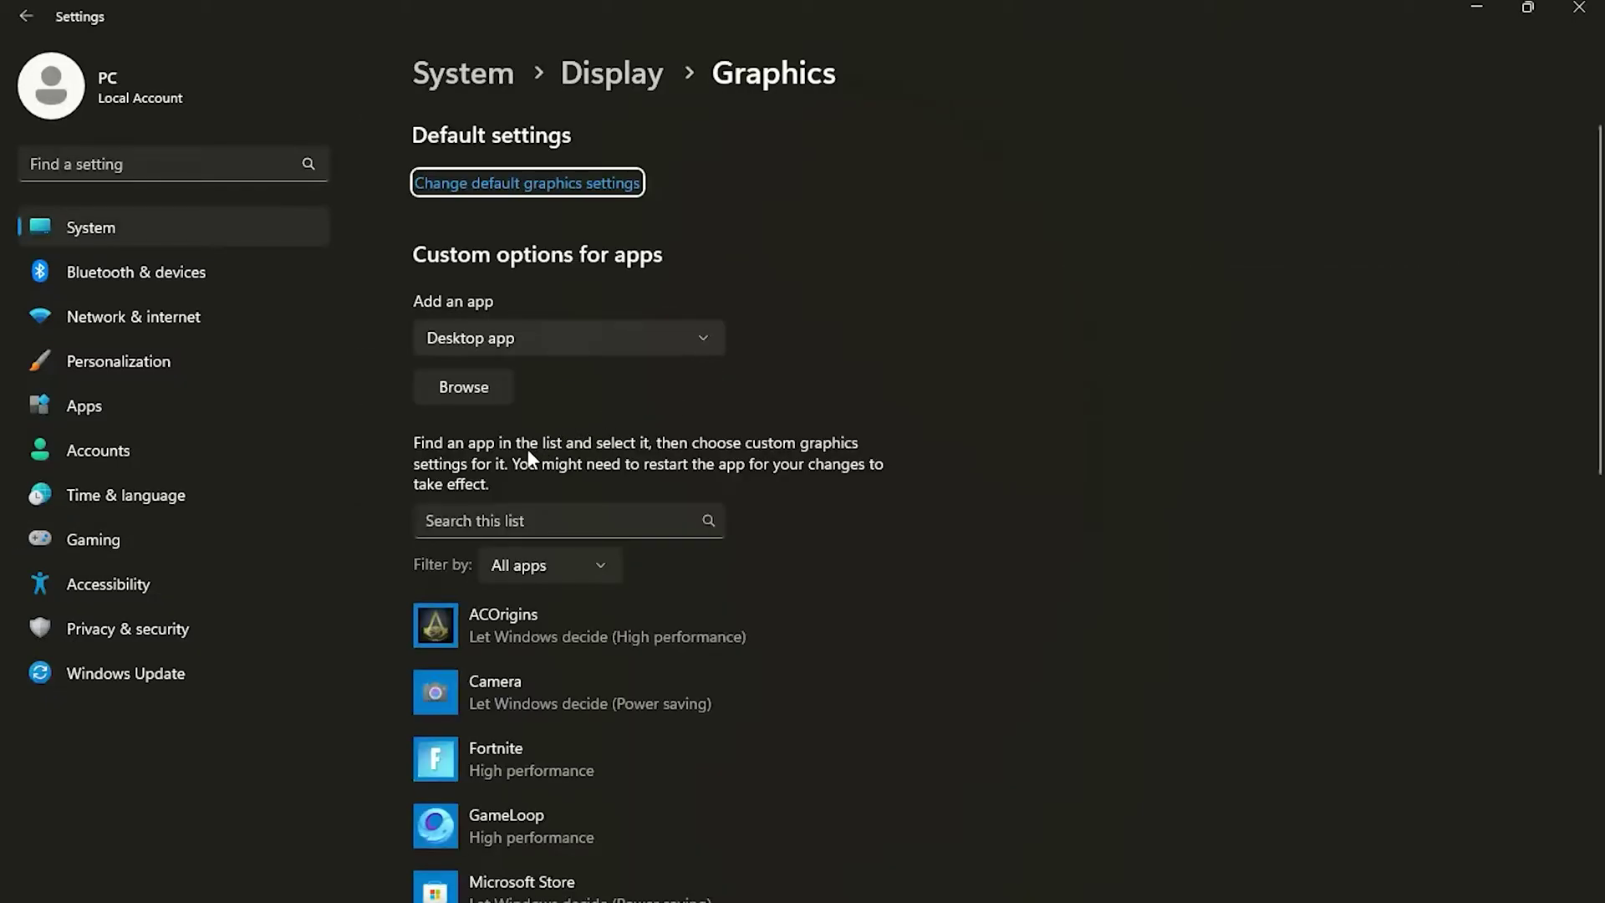
left_click(496, 185)
left_click(456, 260)
left_click(439, 264)
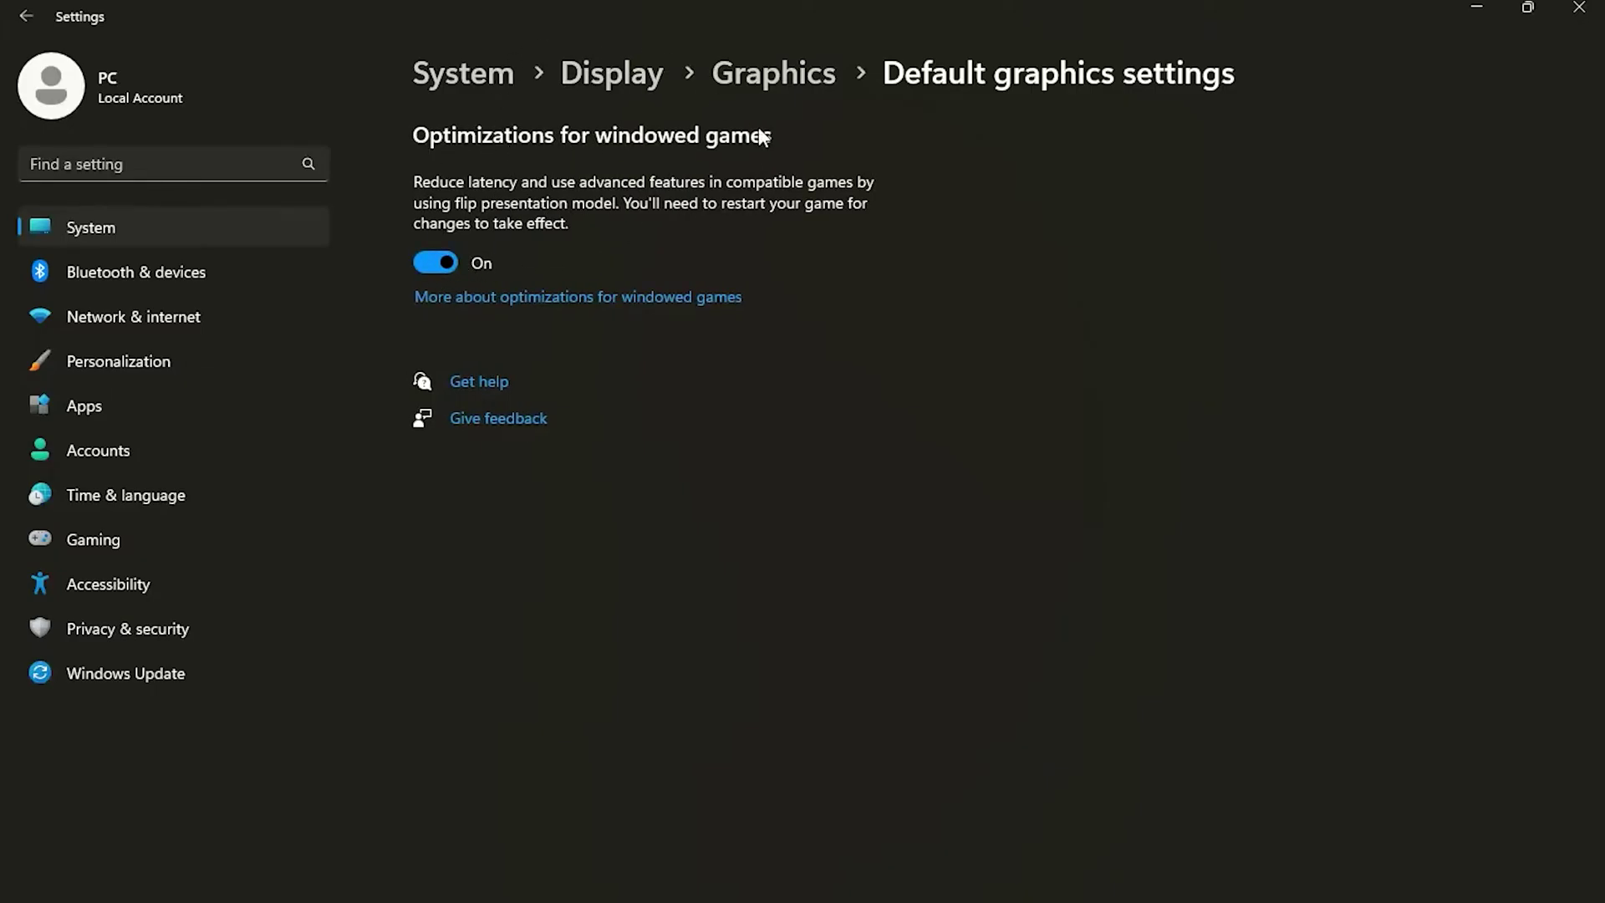
left_click(9, 26)
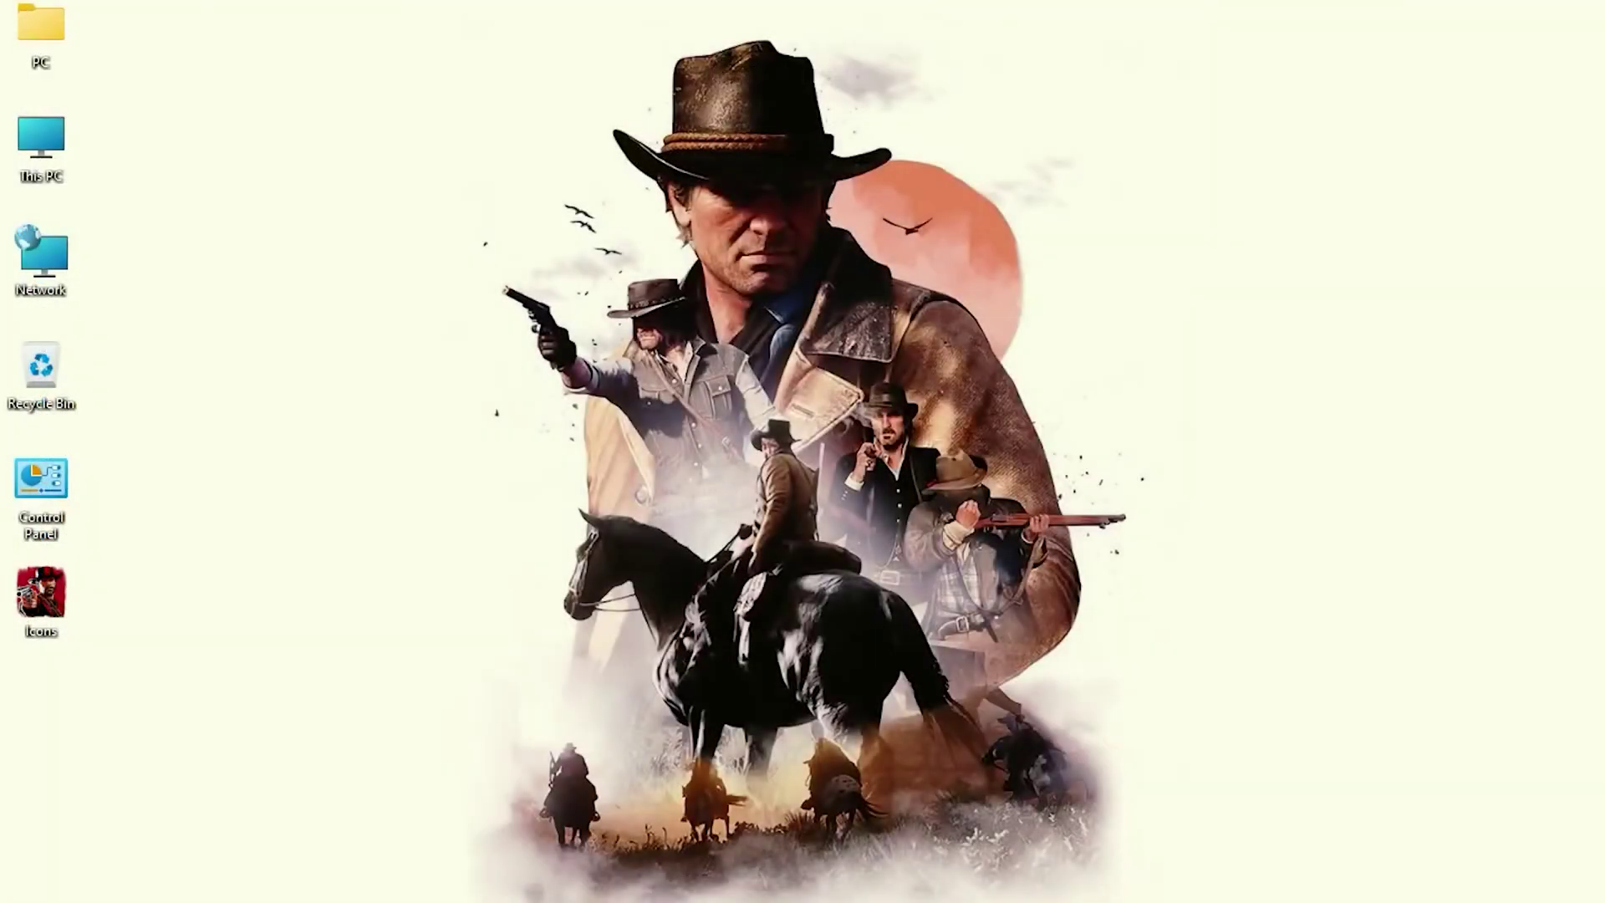
Search Windows for "syste", launch System Configuration and show its boot options
key("super+s")
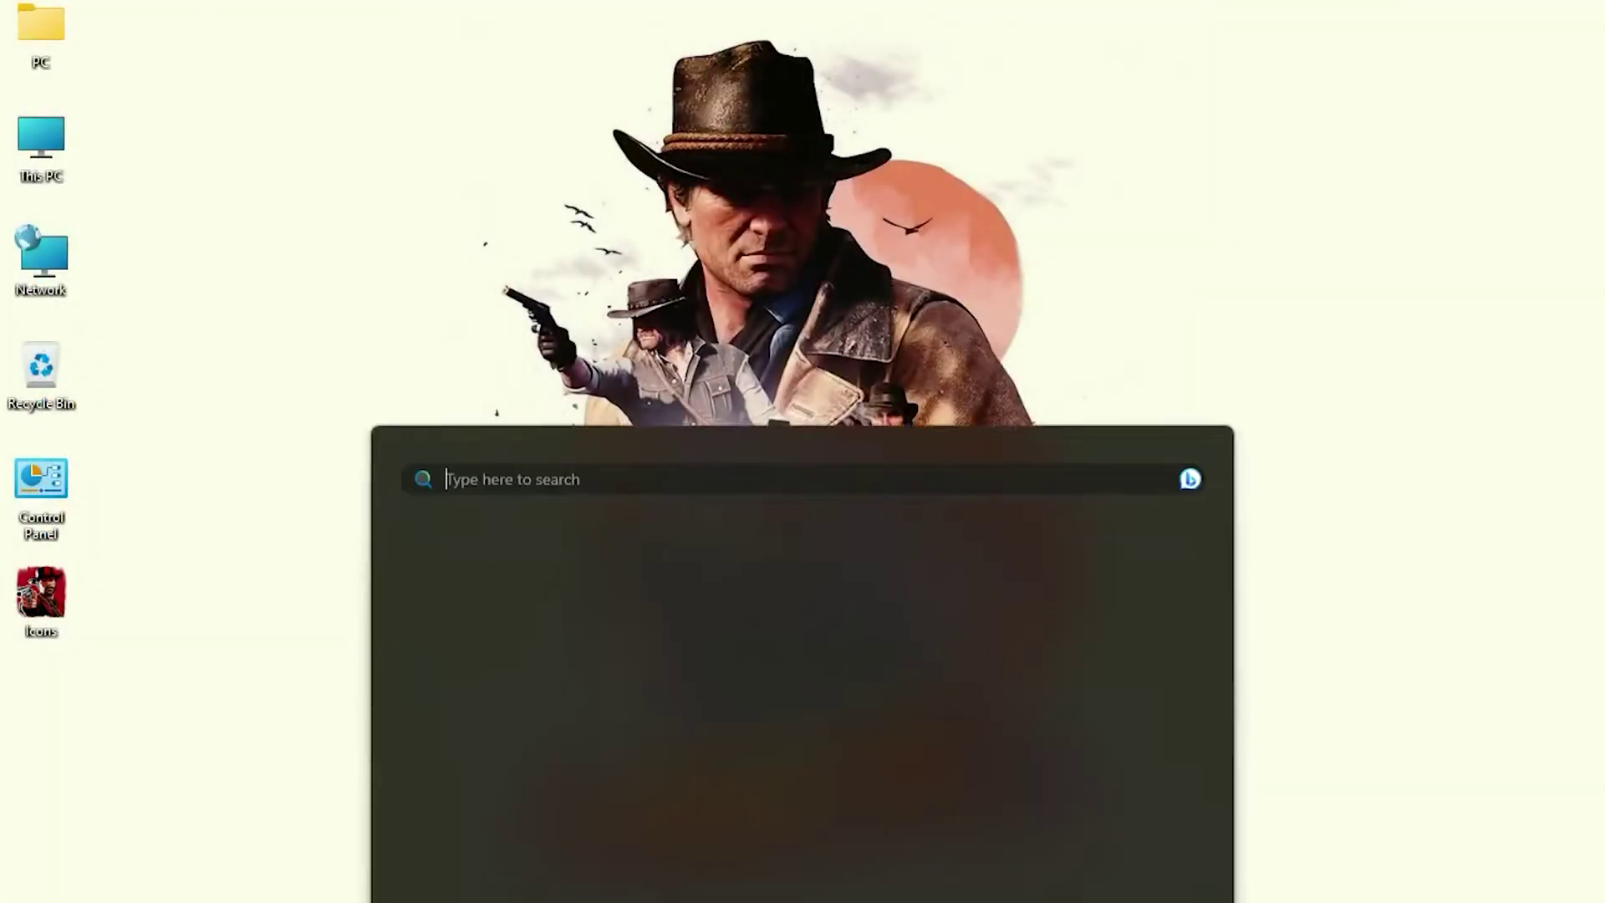
type("syste")
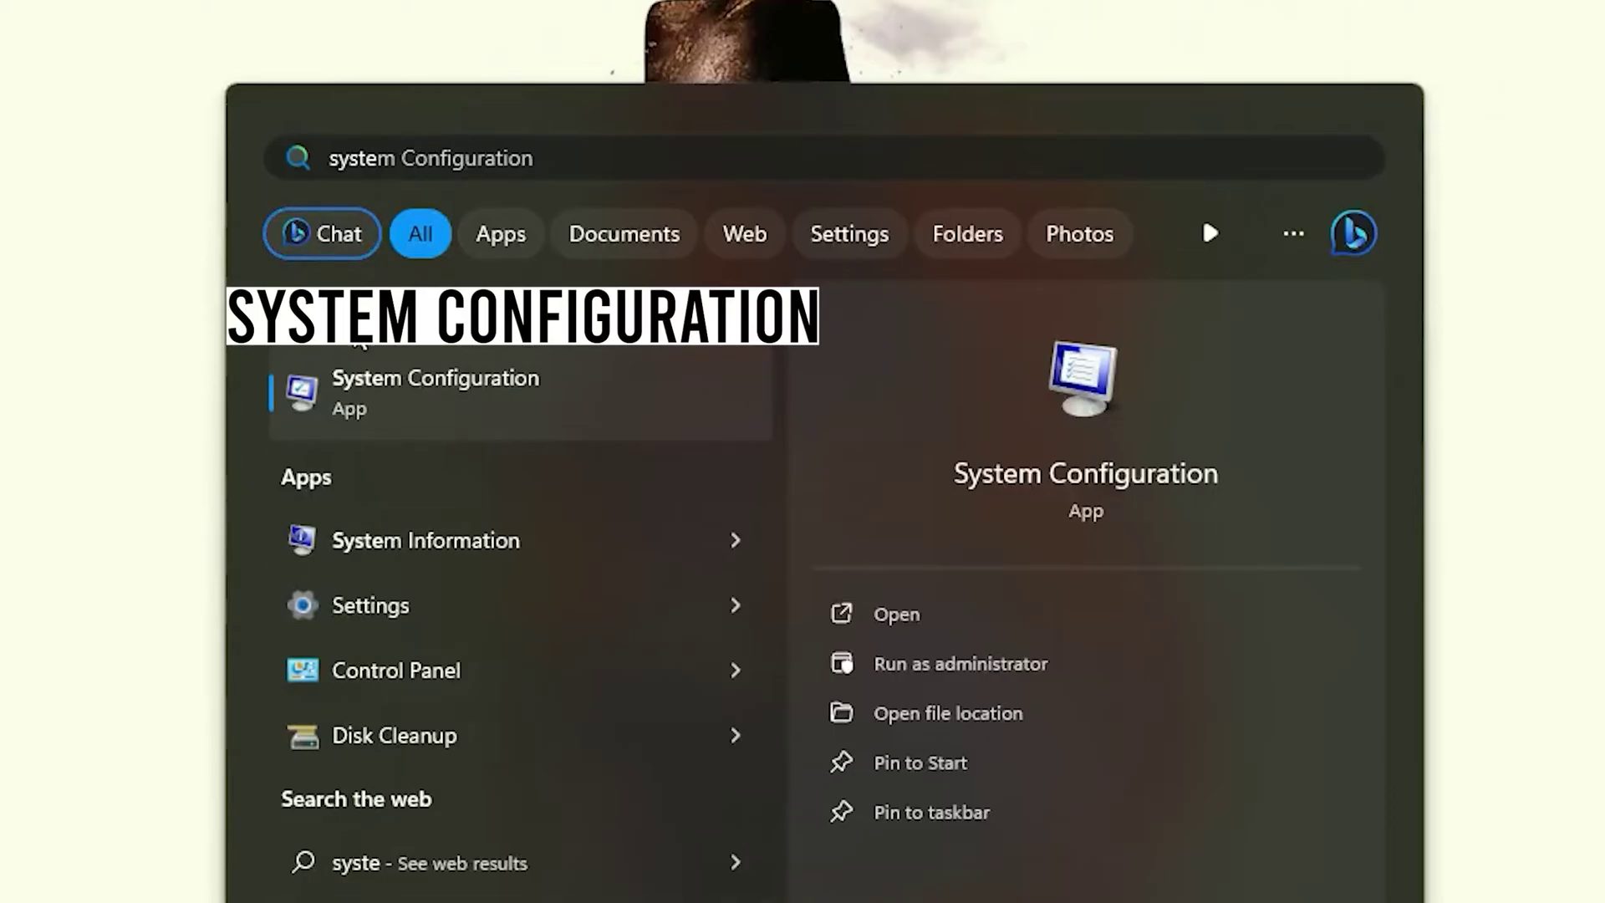
left_click(409, 432)
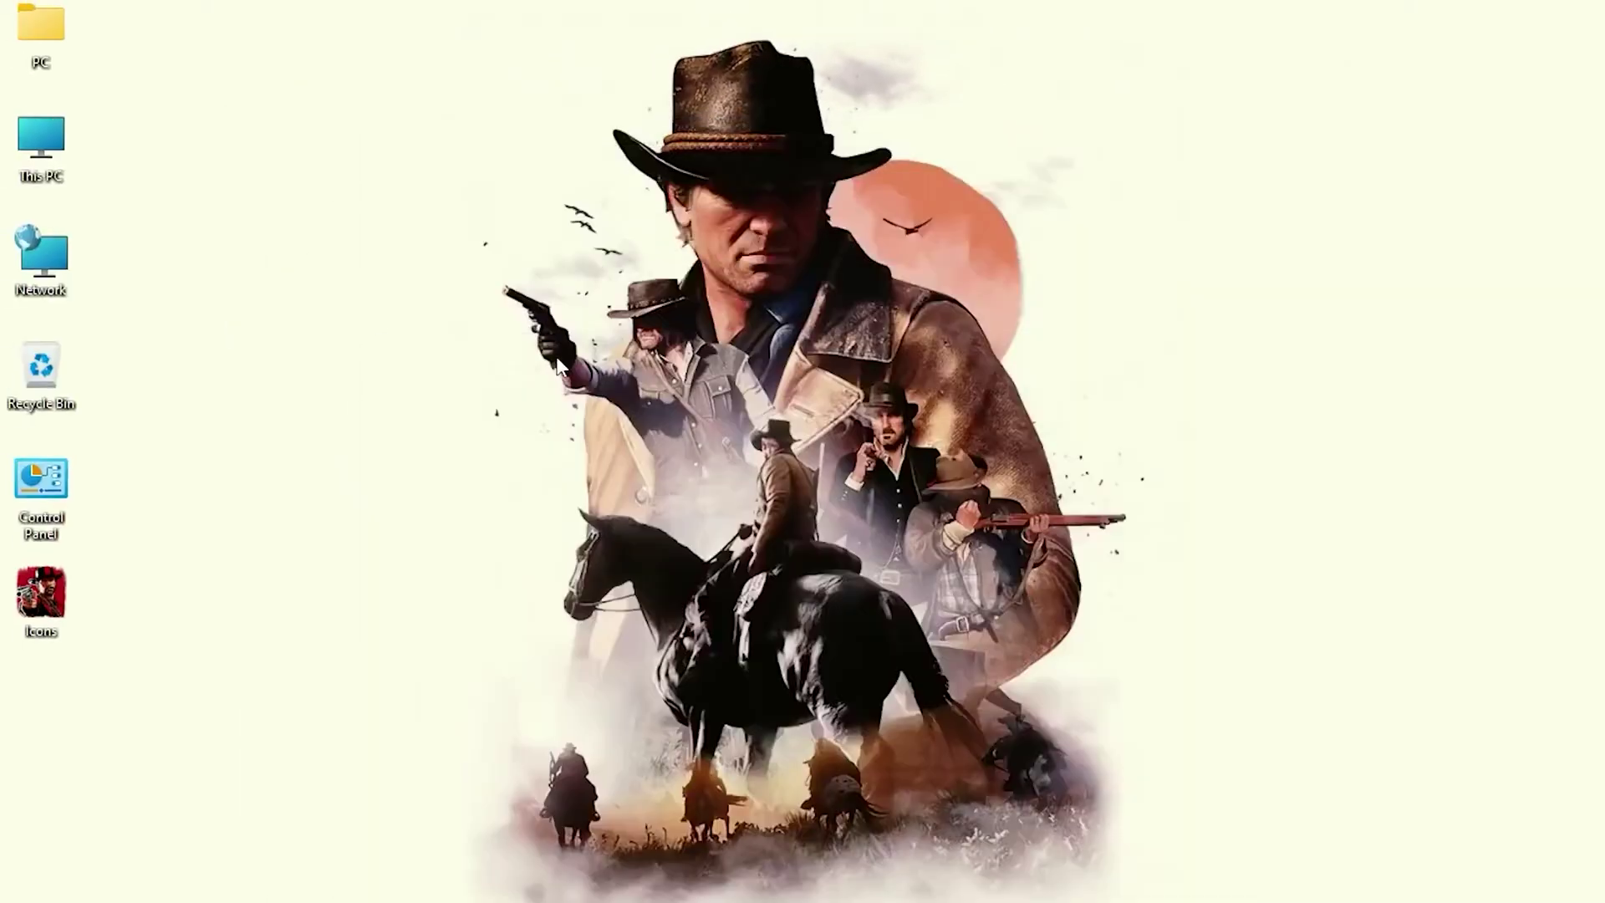
left_click(566, 302)
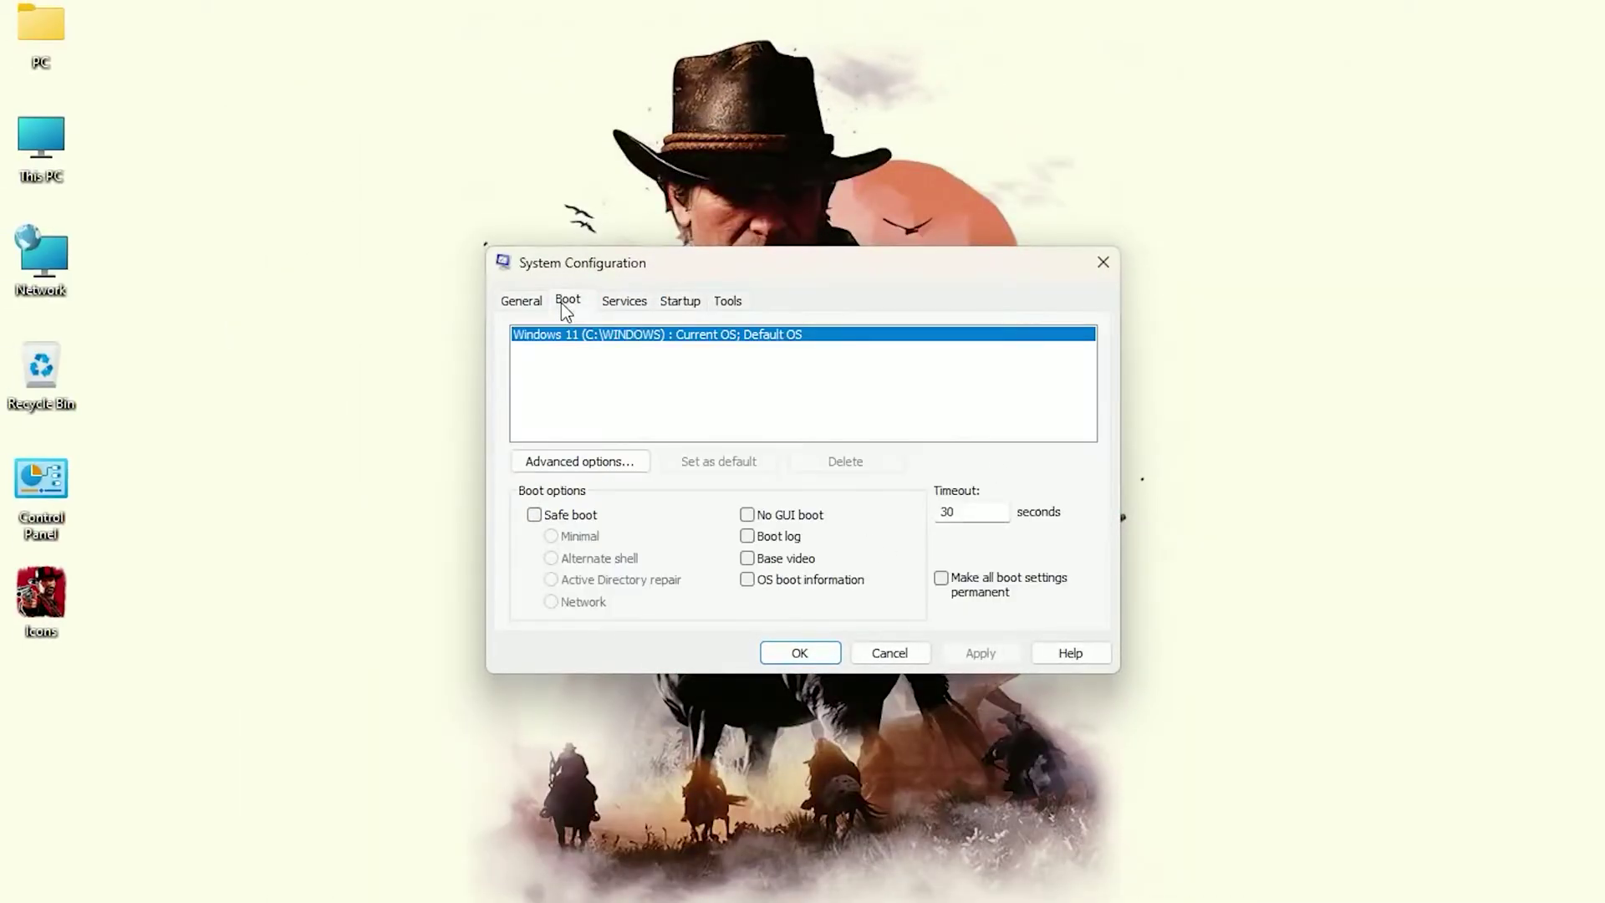
Enable Number of processors in the advanced boot options, set it to 12, and save and close the configuration
left_click(585, 462)
left_click(612, 302)
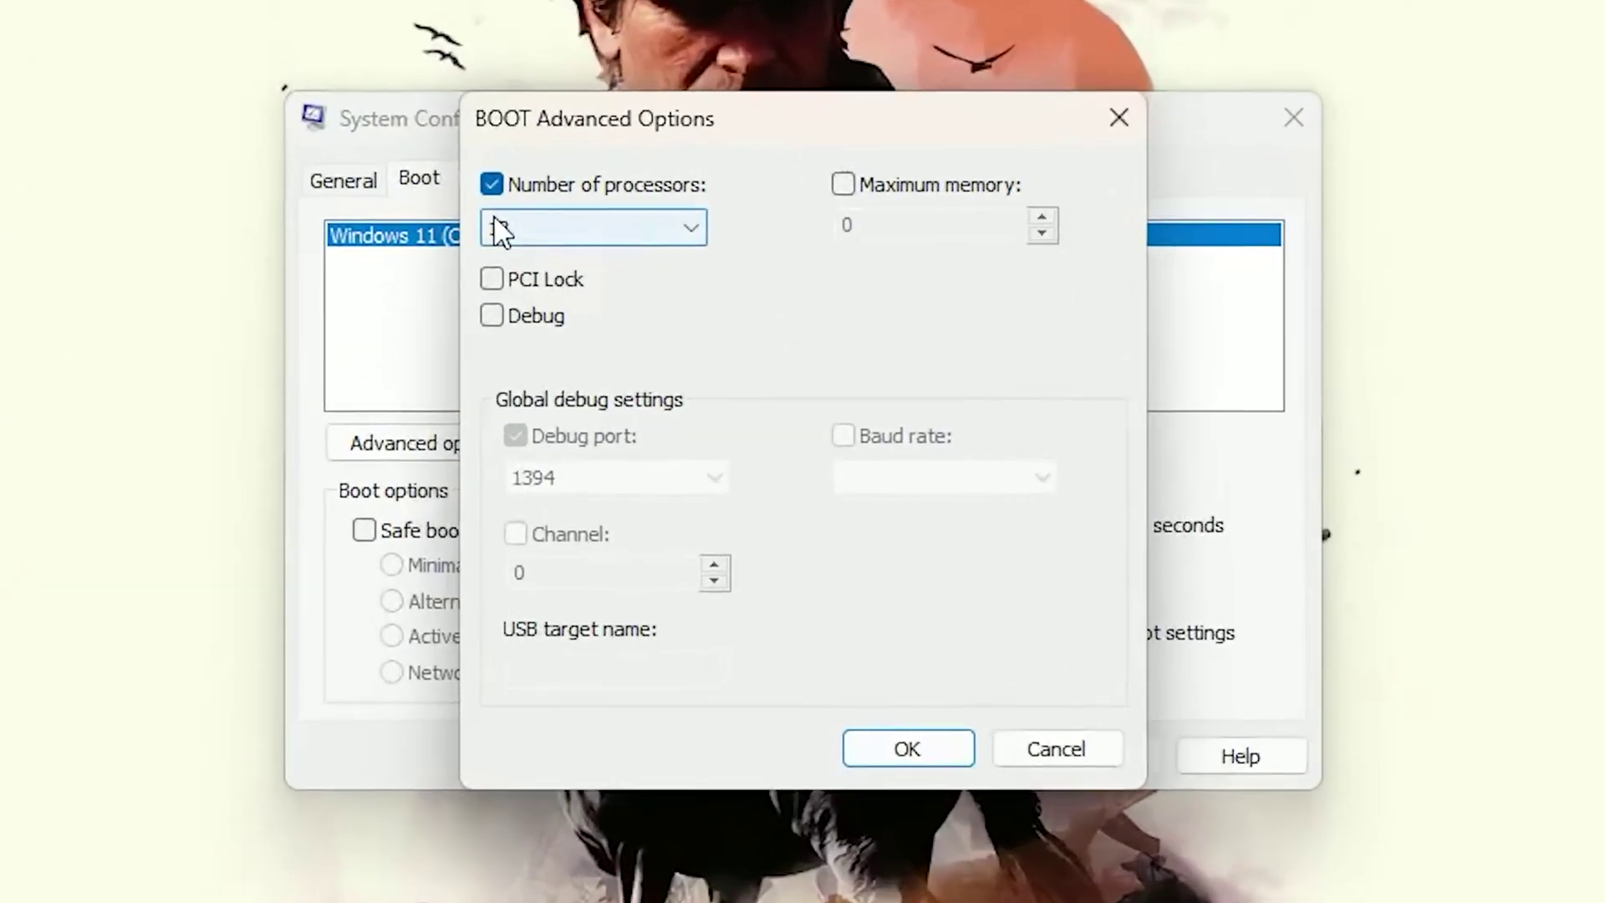
left_click(663, 330)
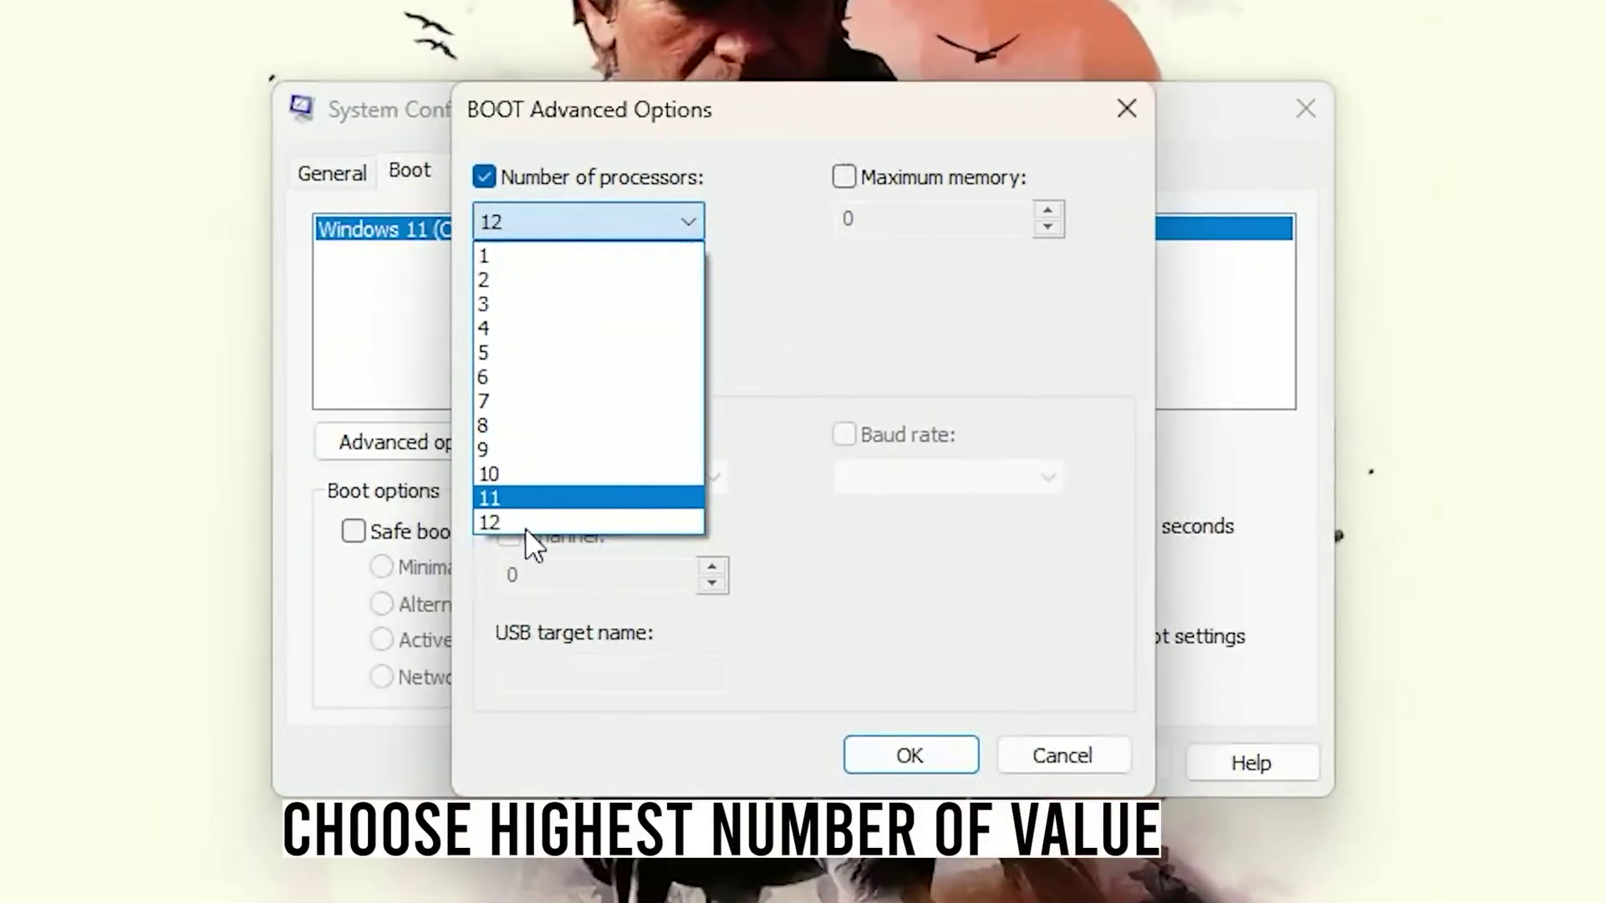
left_click(535, 522)
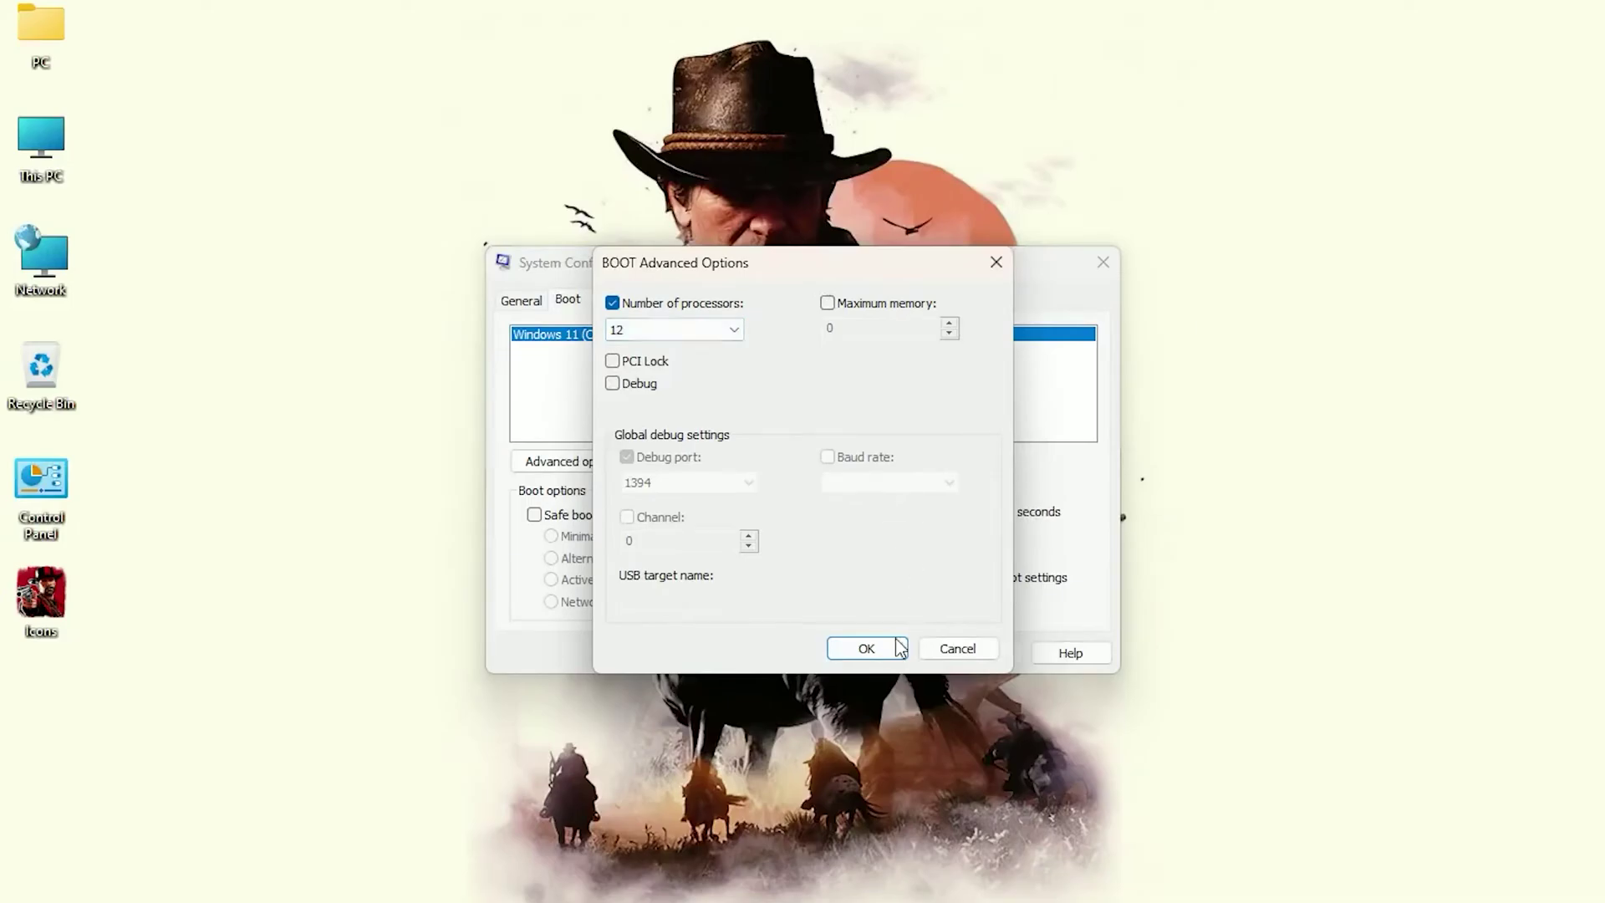
left_click(870, 650)
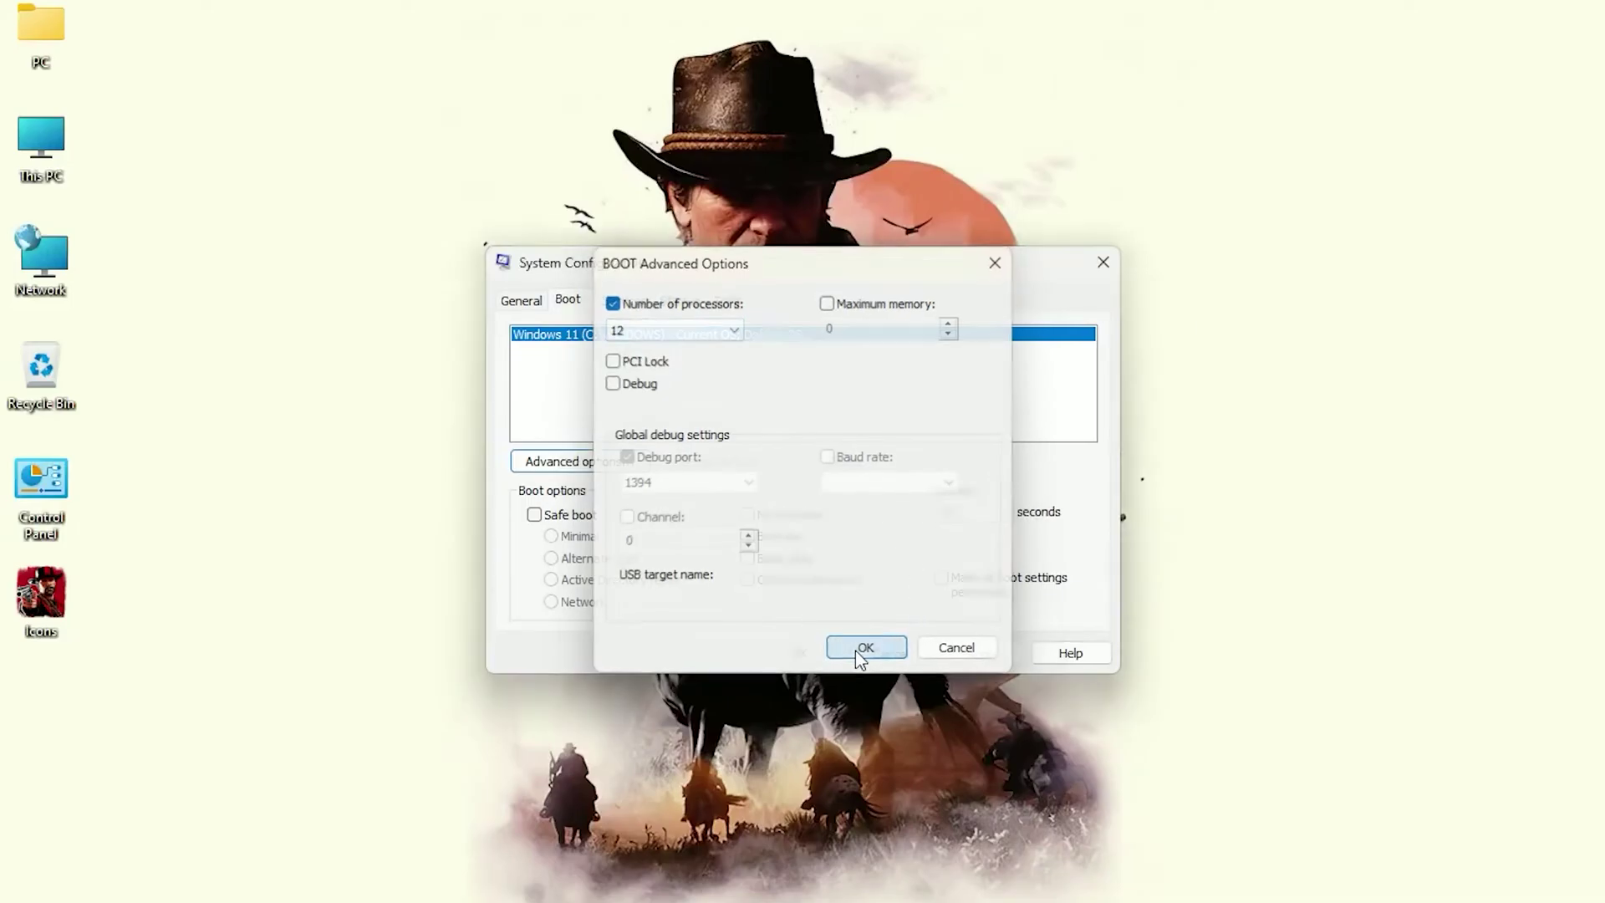
left_click(986, 656)
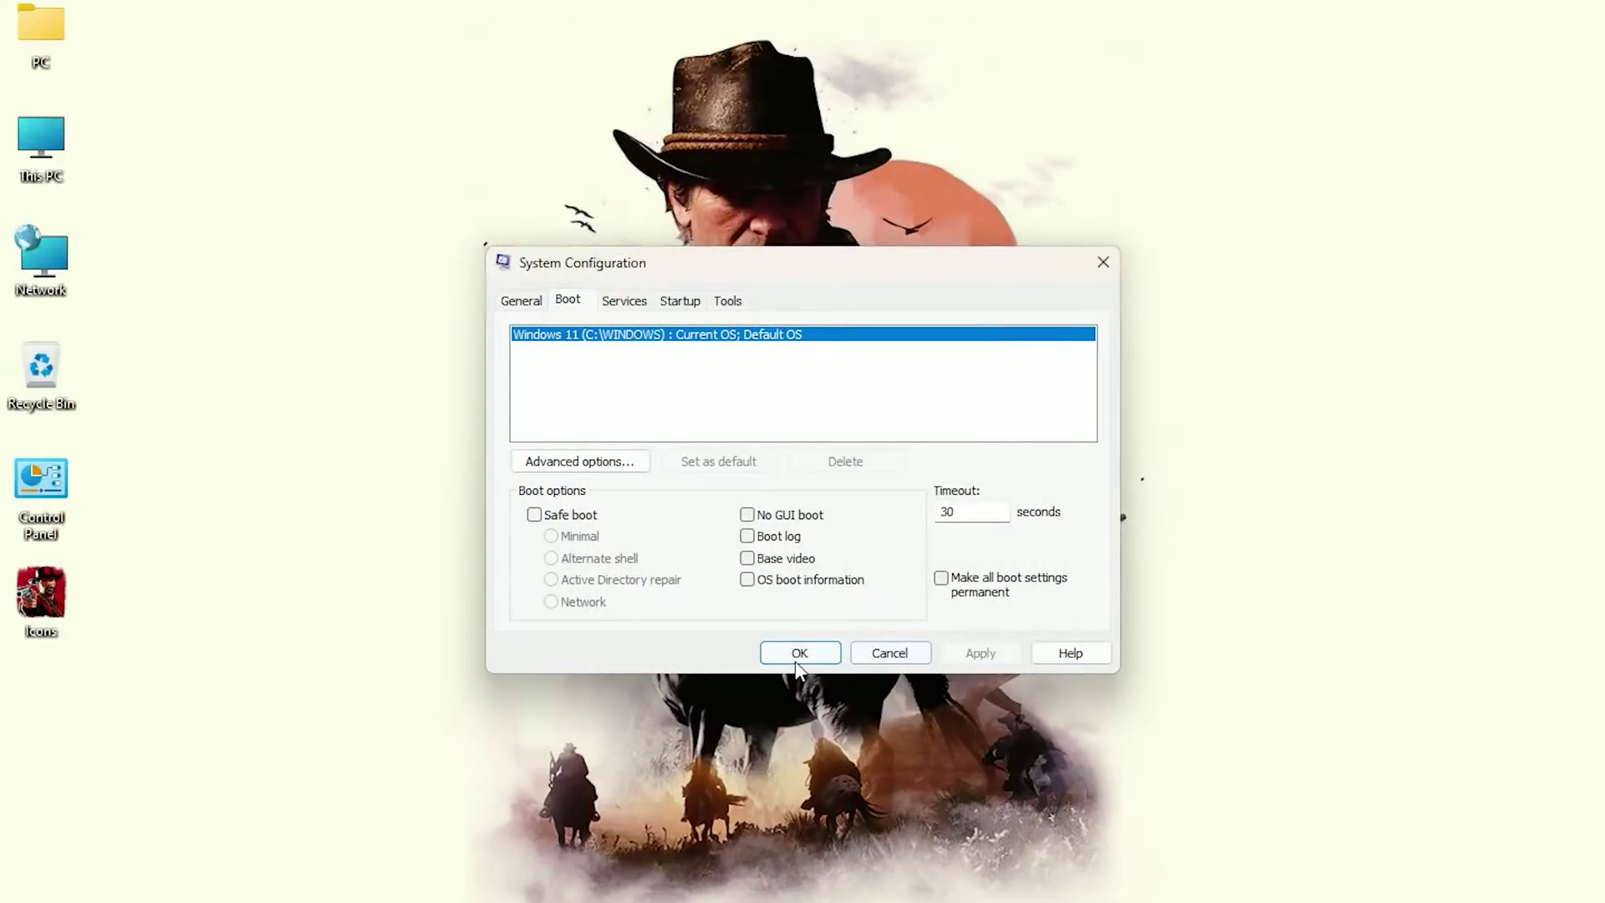
left_click(801, 655)
left_click(977, 399)
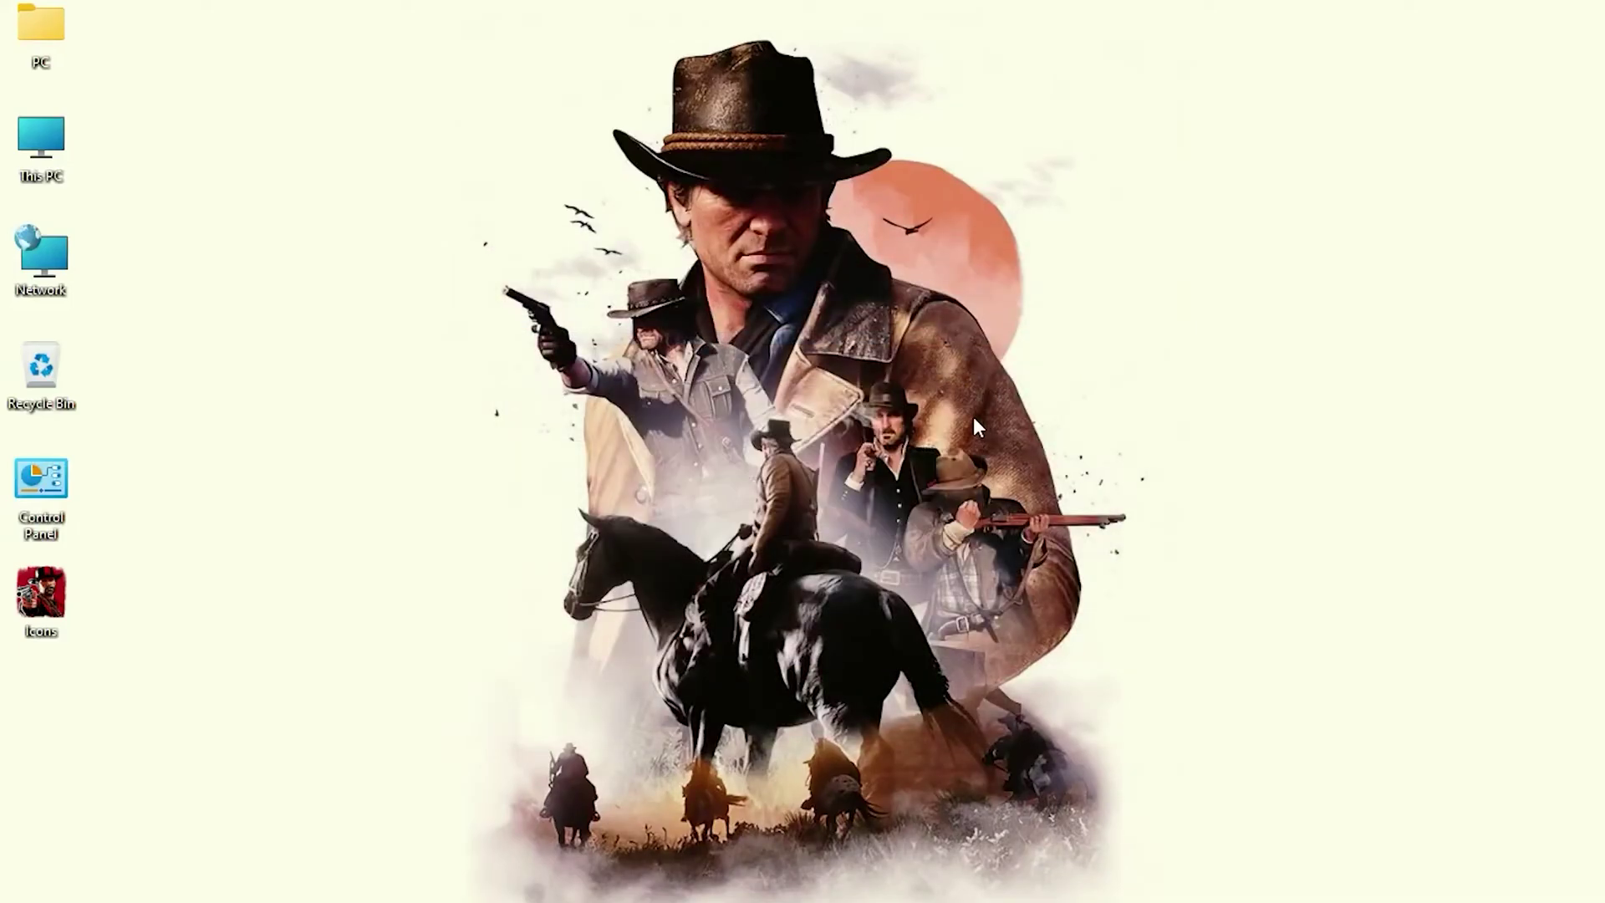
Search Windows for "mouse", open the mouse settings and bring up the additional mouse settings
key("super")
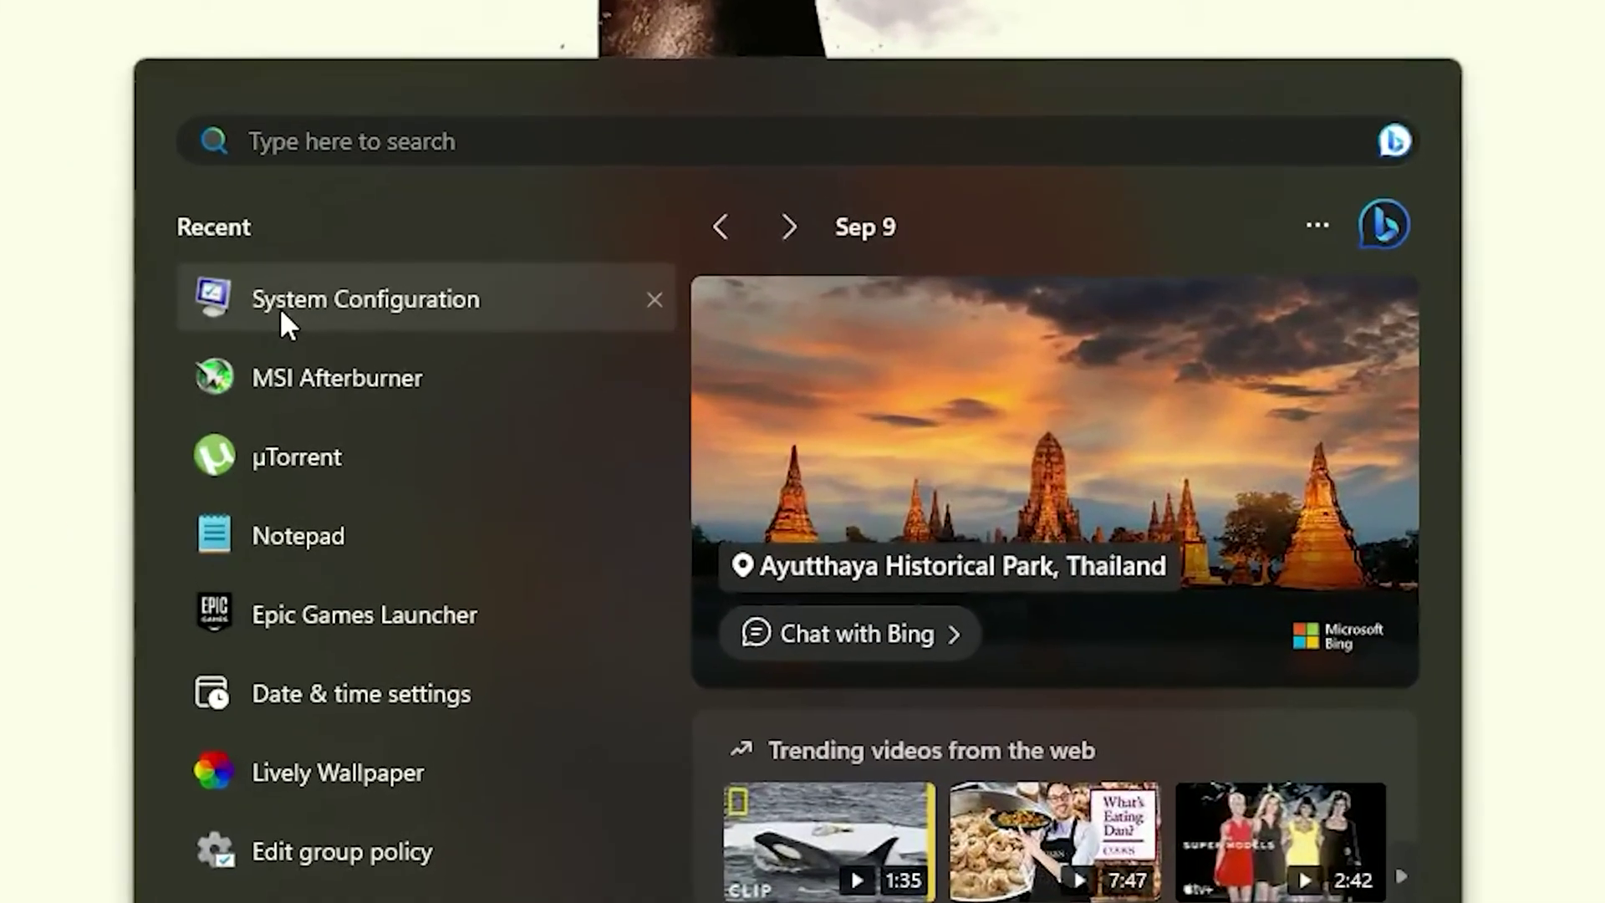
type("mouse")
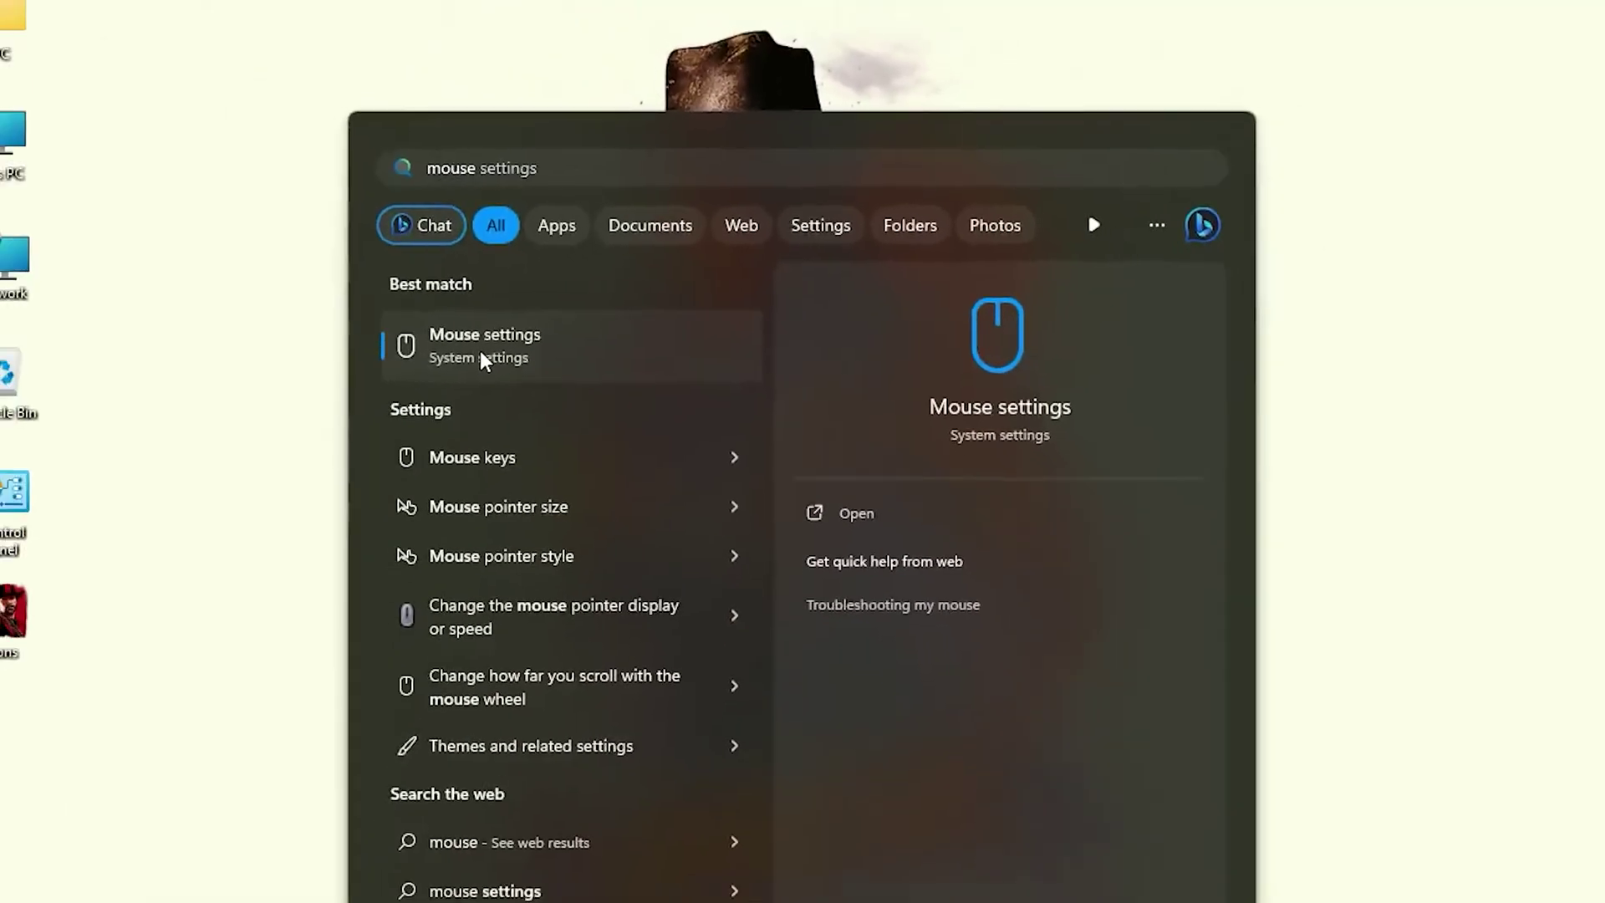
left_click(317, 417)
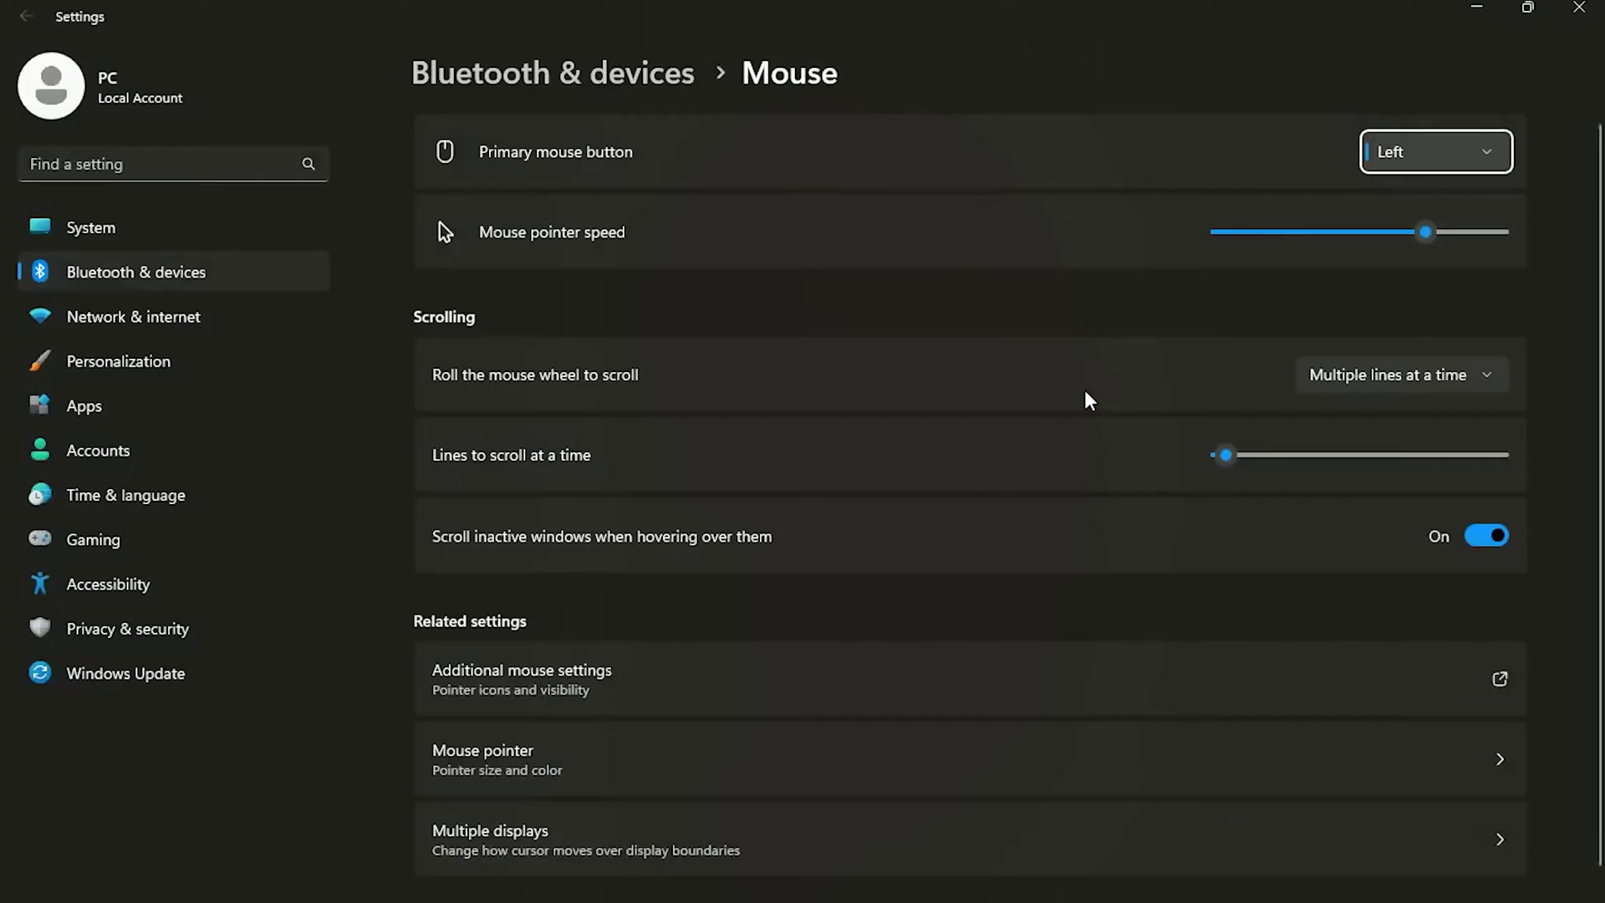
left_click(690, 679)
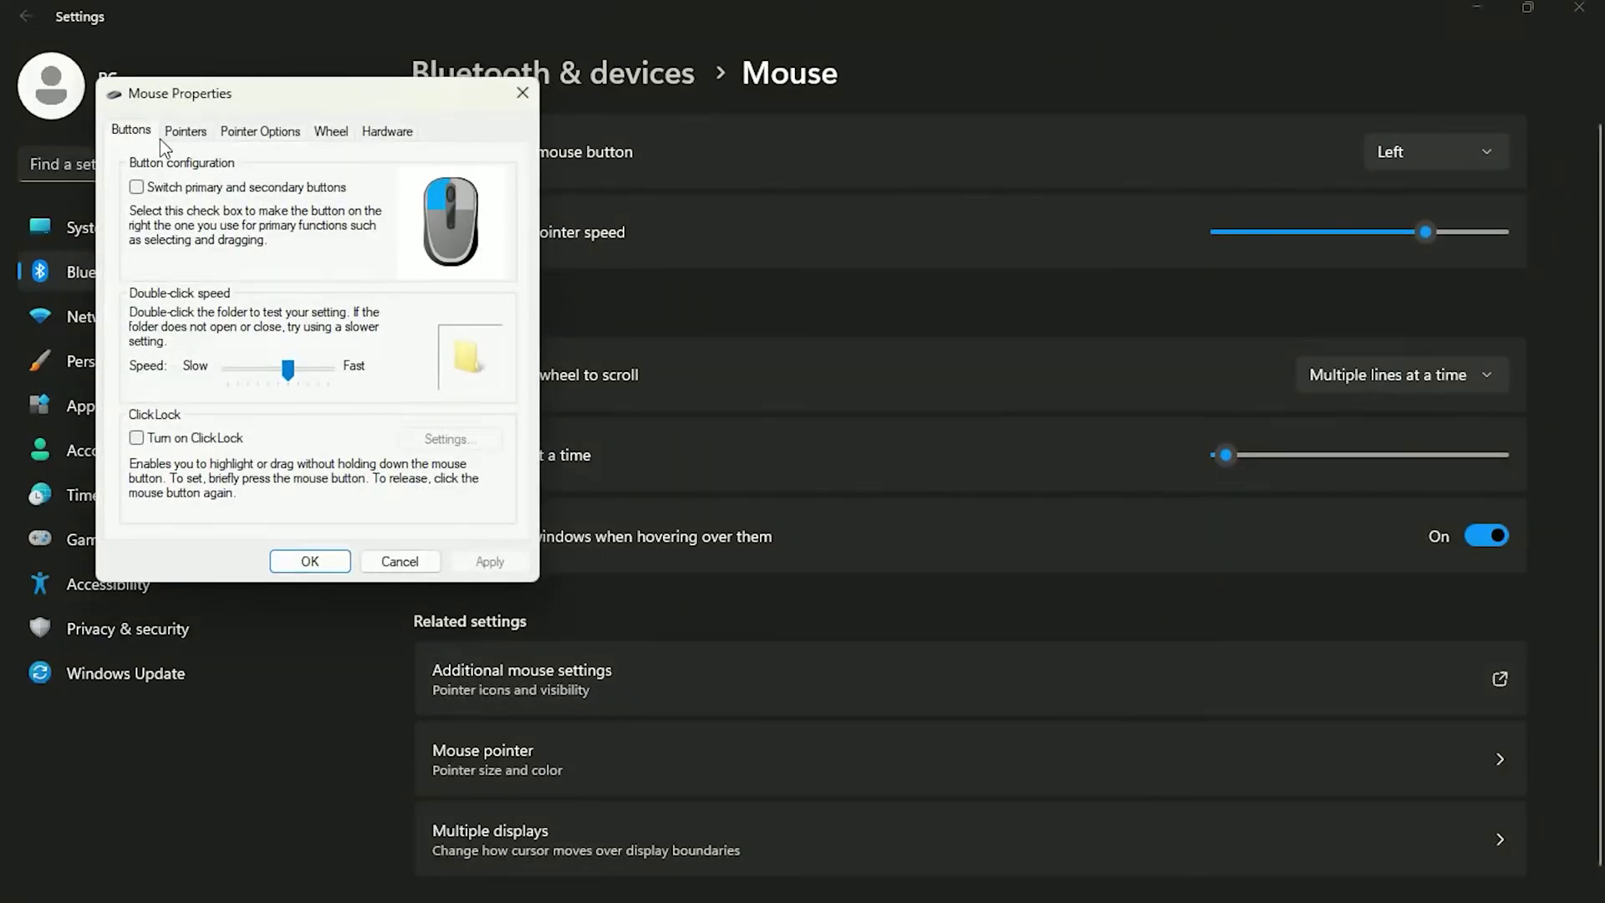
Leave Enhance pointer precision unchecked in the pointer options, save the mouse properties and close the settings window
left_click(221, 132)
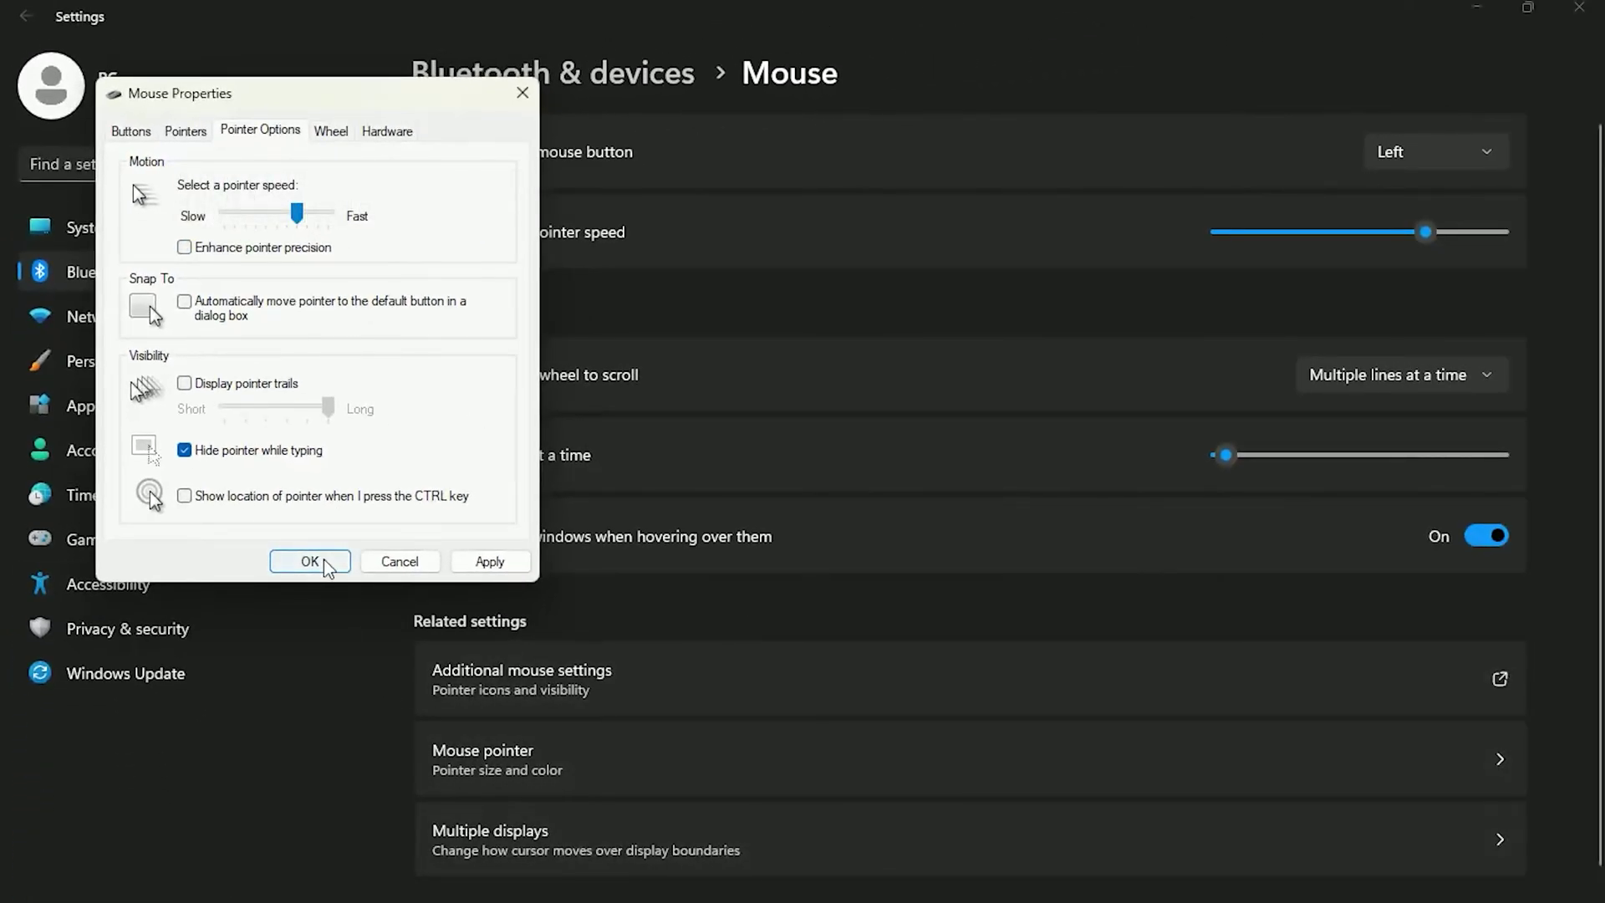
left_click(289, 560)
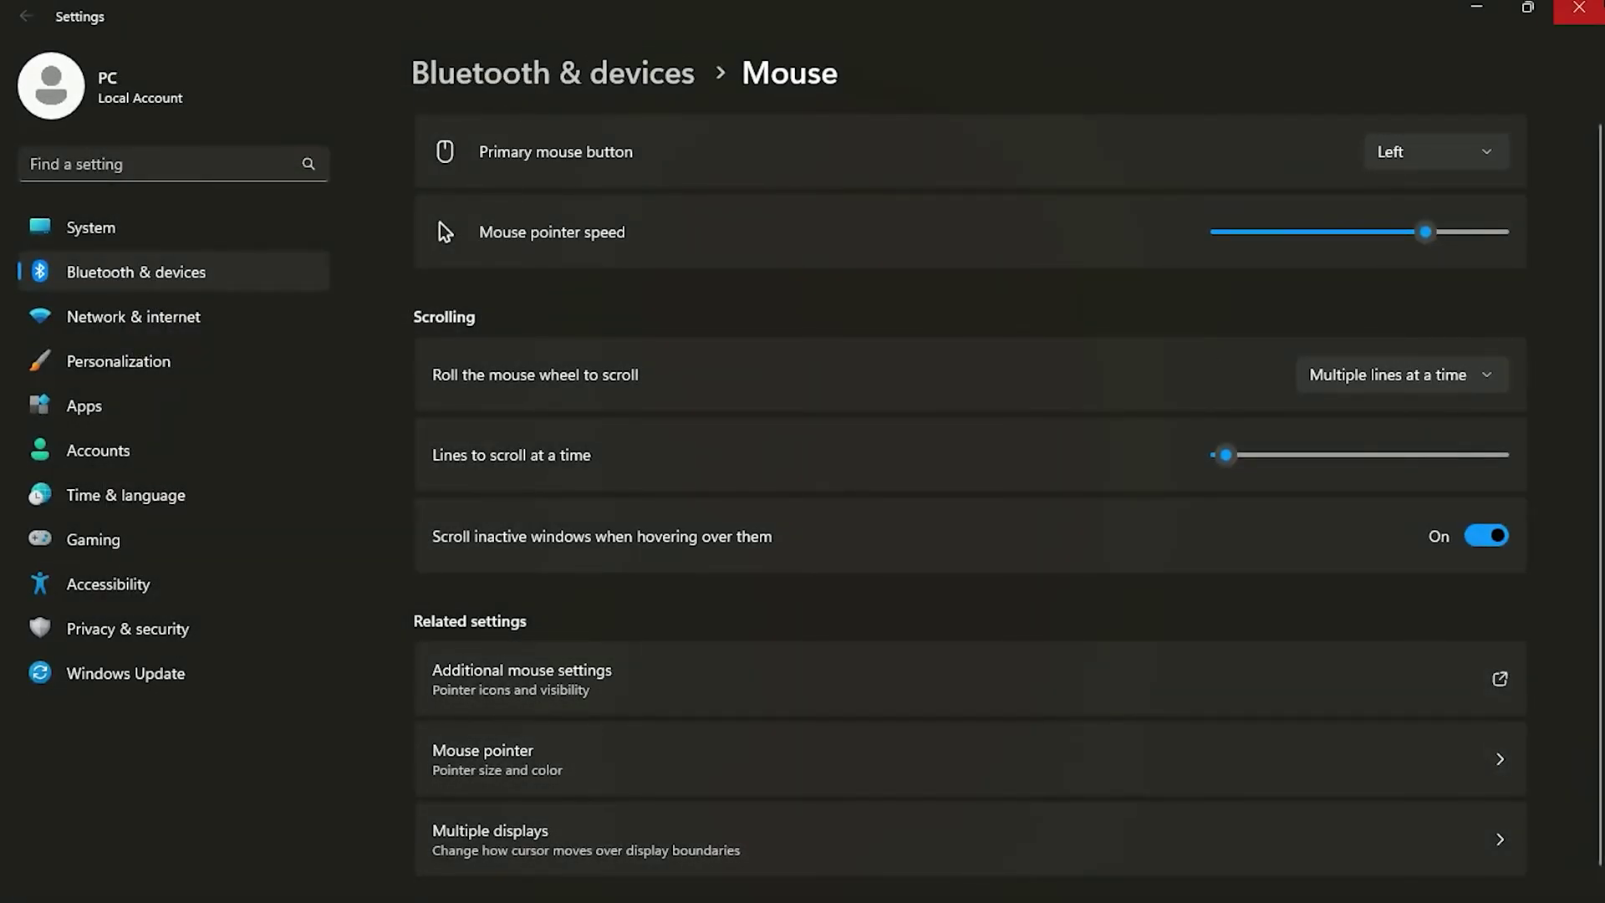
left_click(1578, 8)
Search Windows for "local", launch Edit group policy and widen the policy tree until its folder names are readable
key("super")
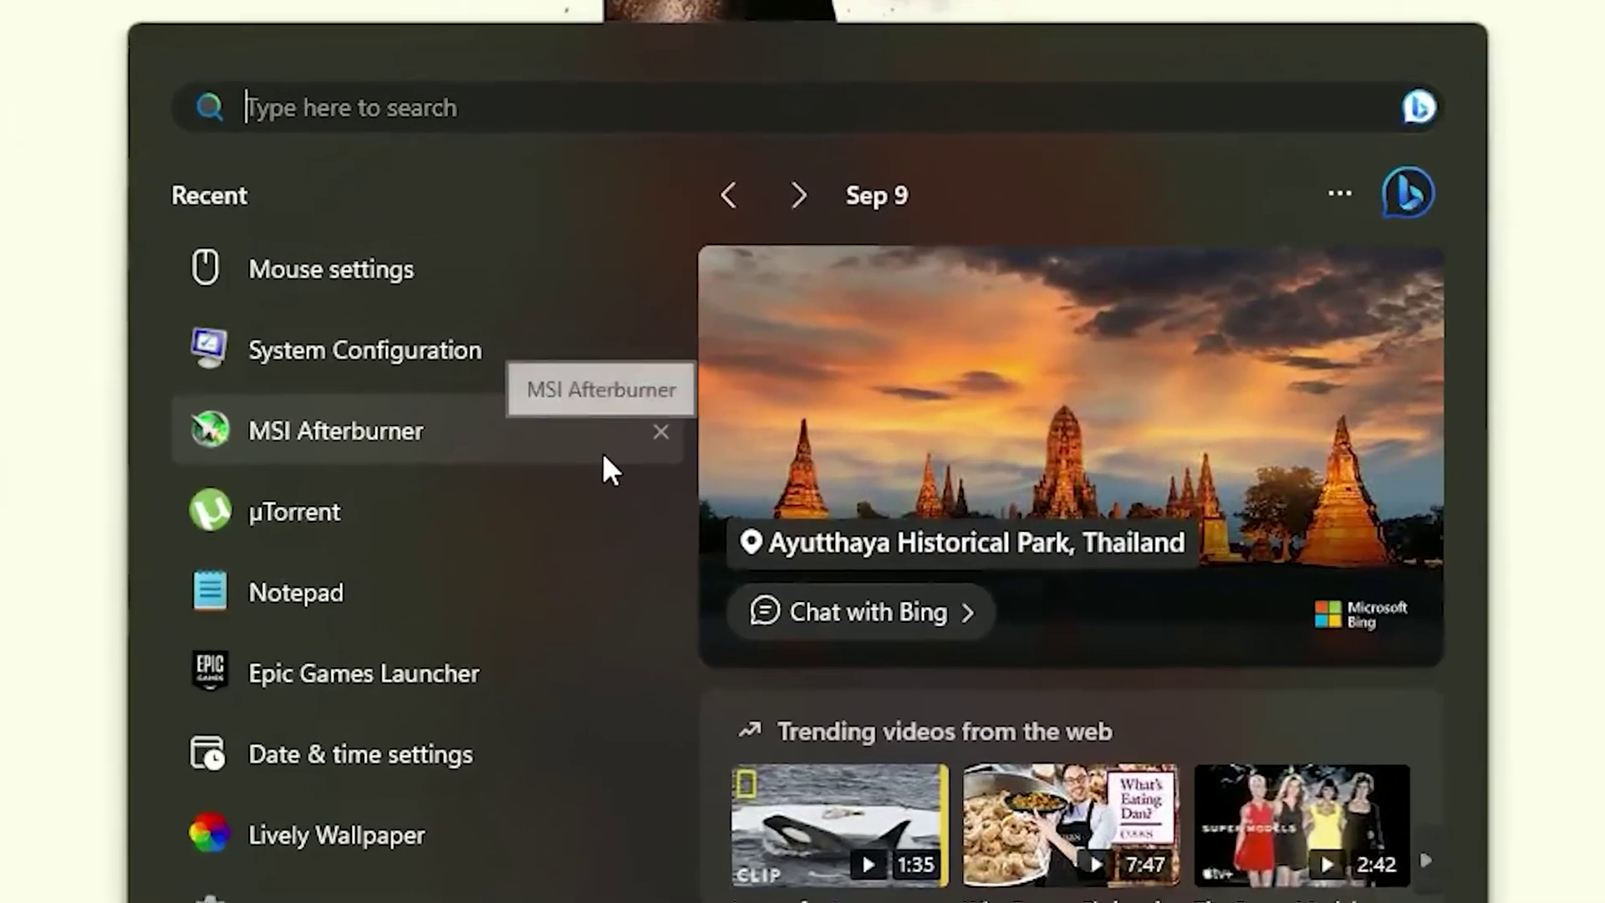
type("local")
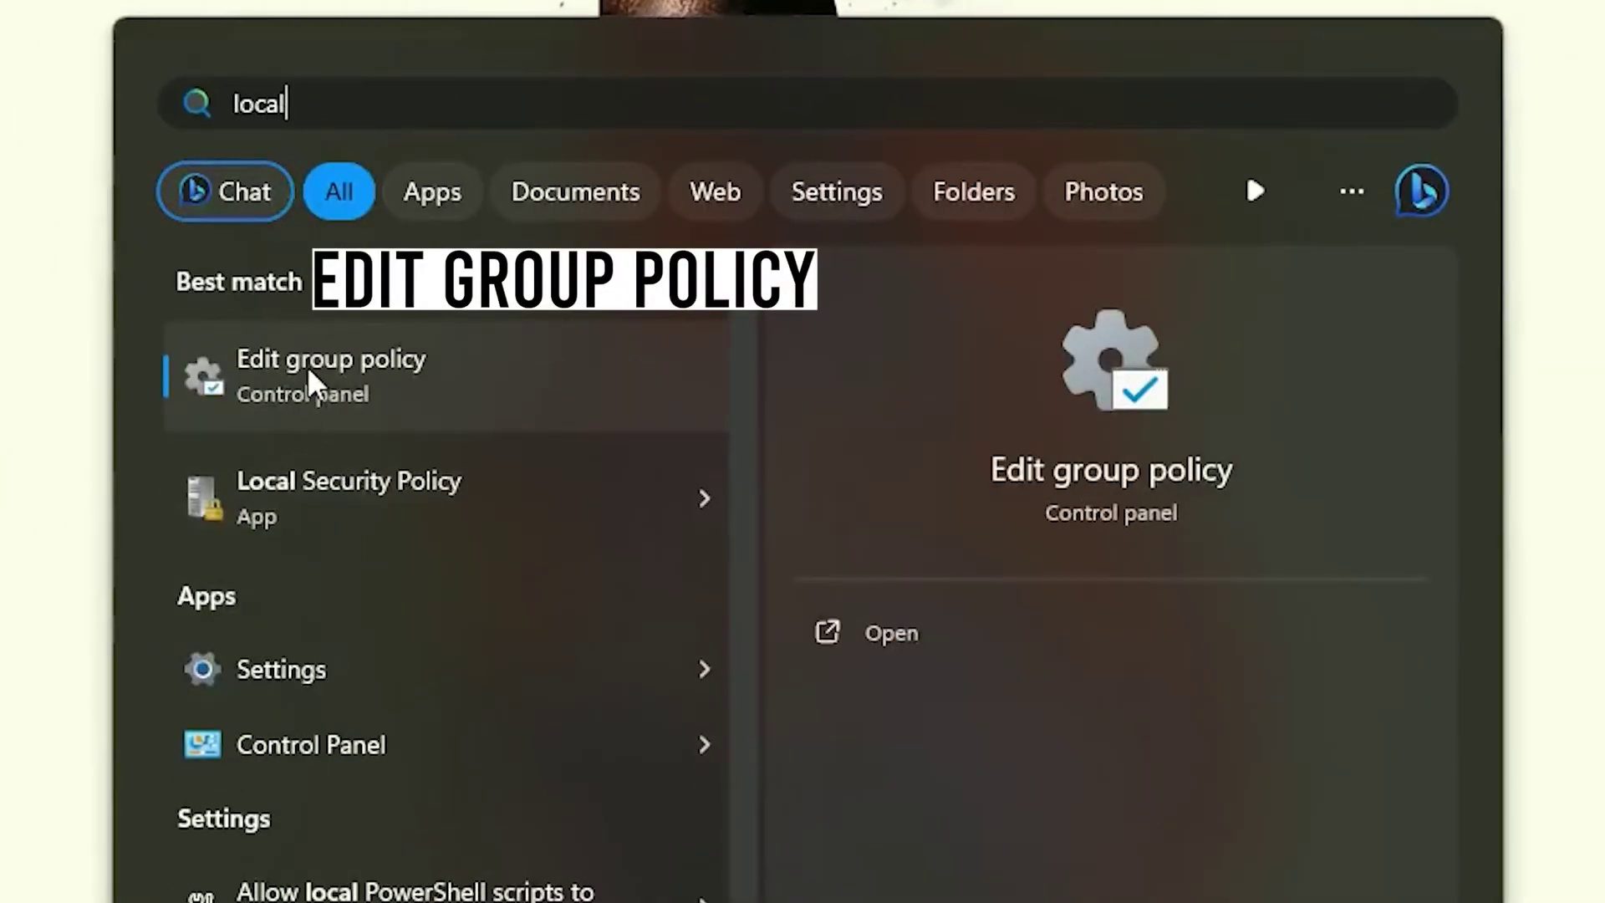
left_click(388, 375)
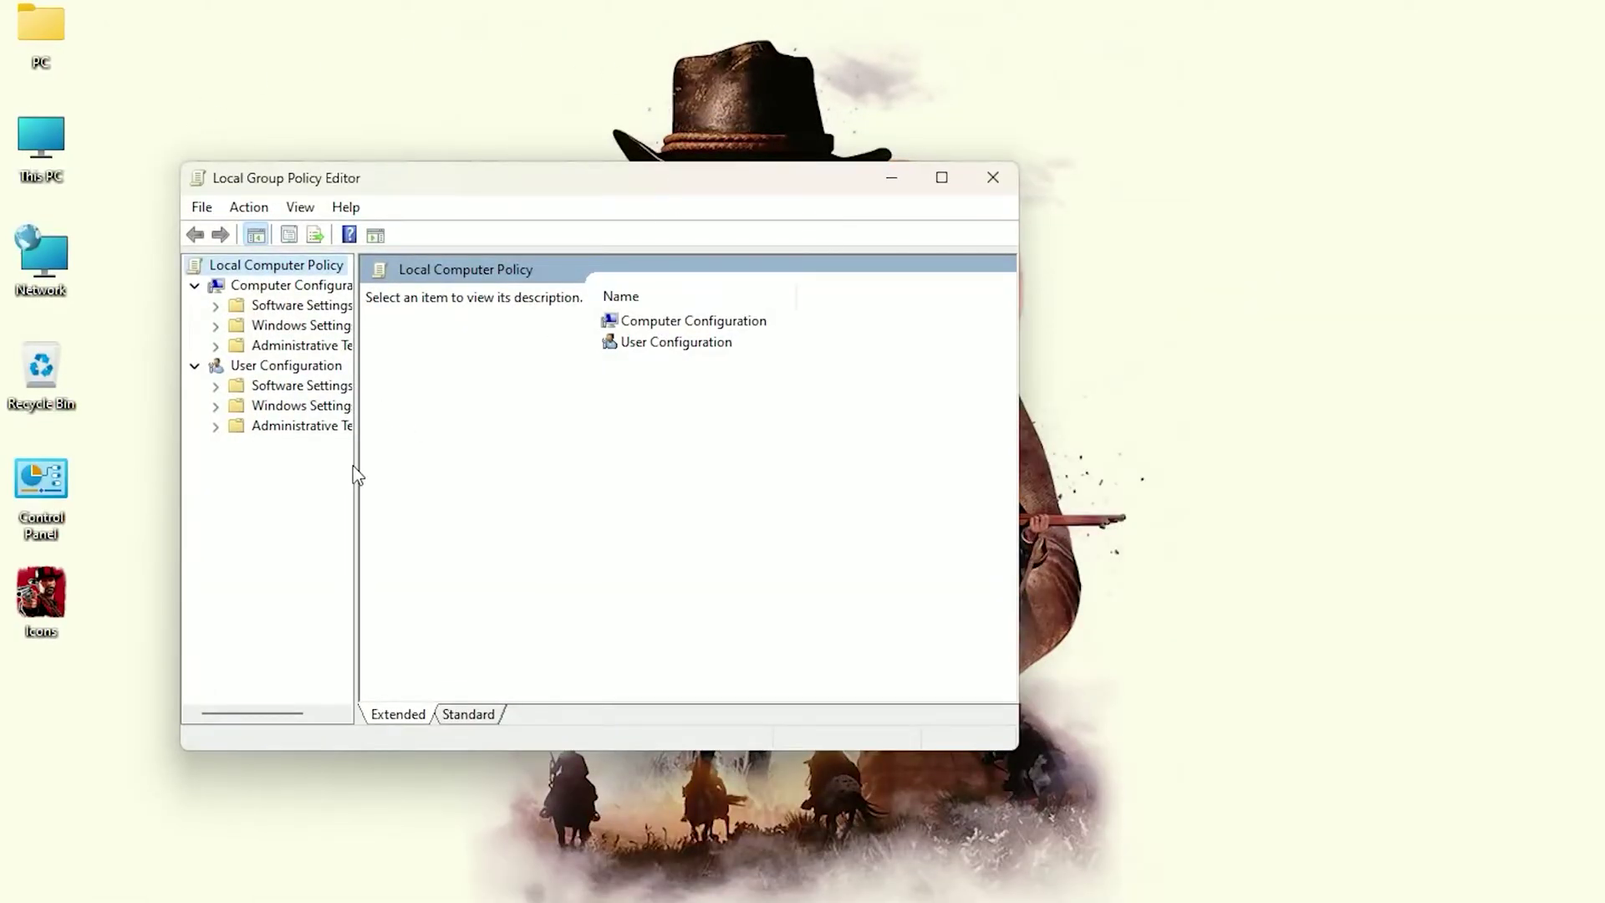
left_click_drag(354, 466, 473, 480)
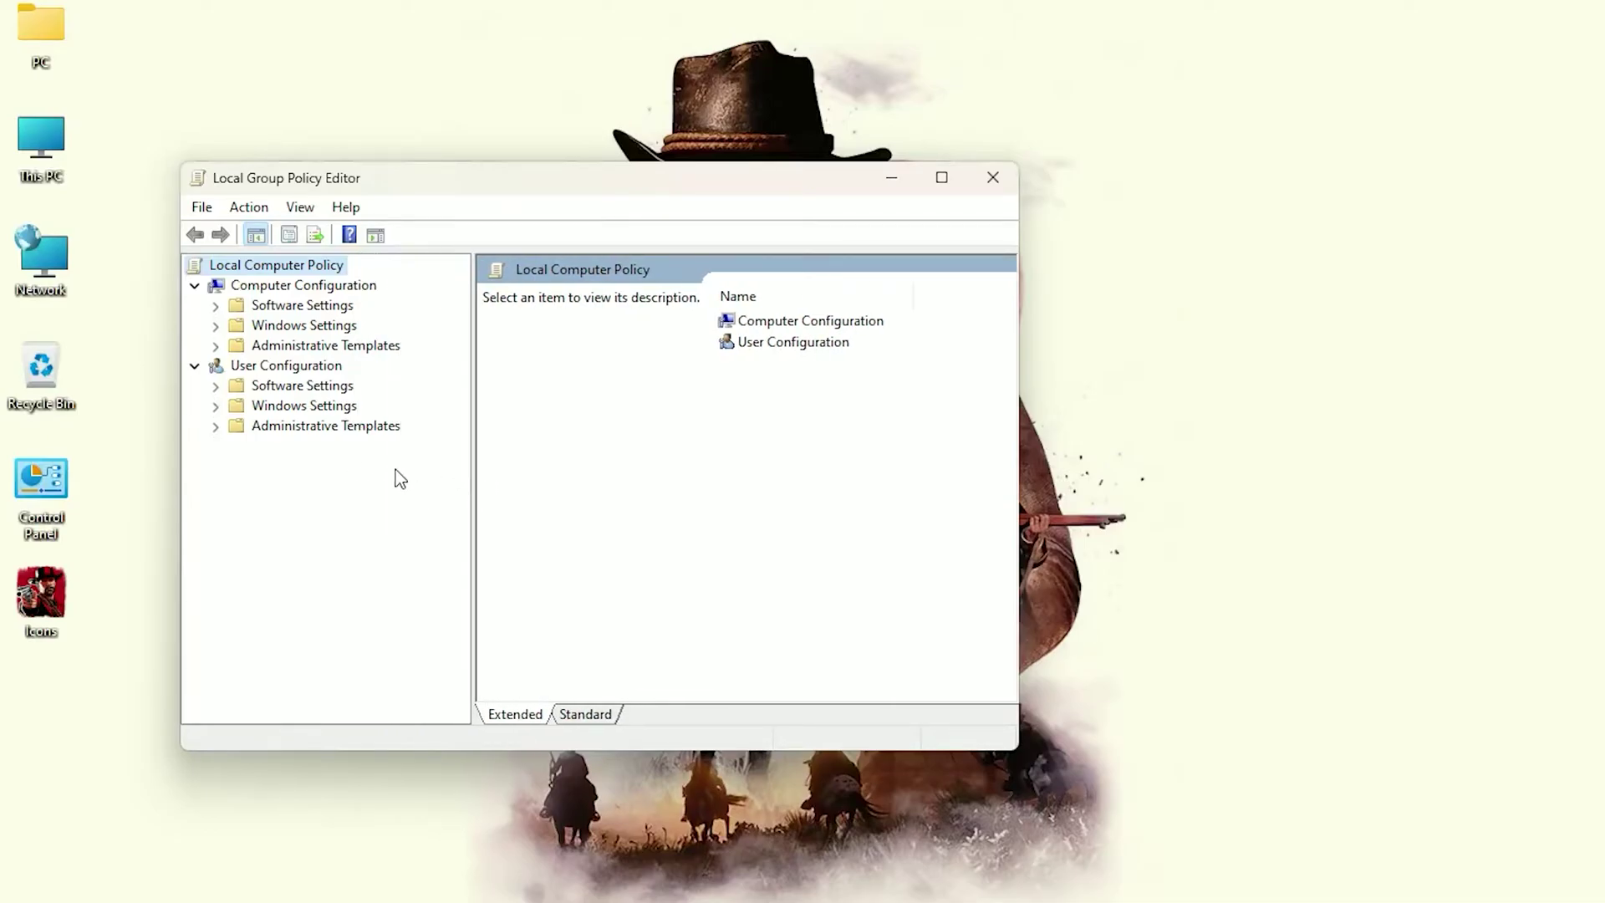
Show the App Privacy policies under Computer Configuration, Administrative Templates, Windows Components
left_click(216, 345)
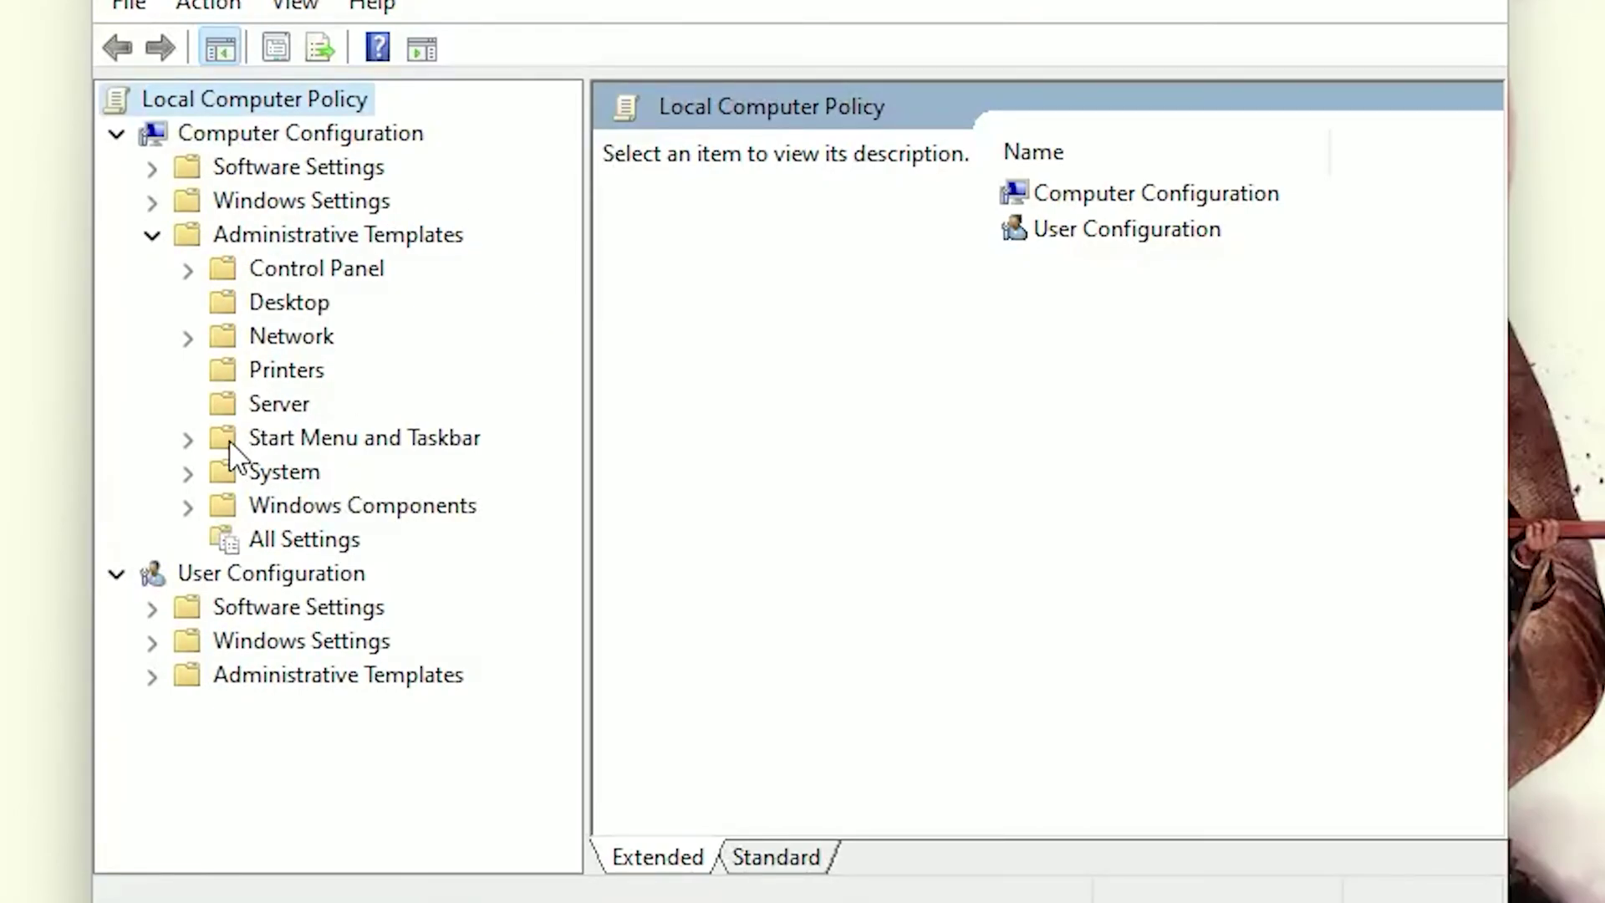
left_click(187, 506)
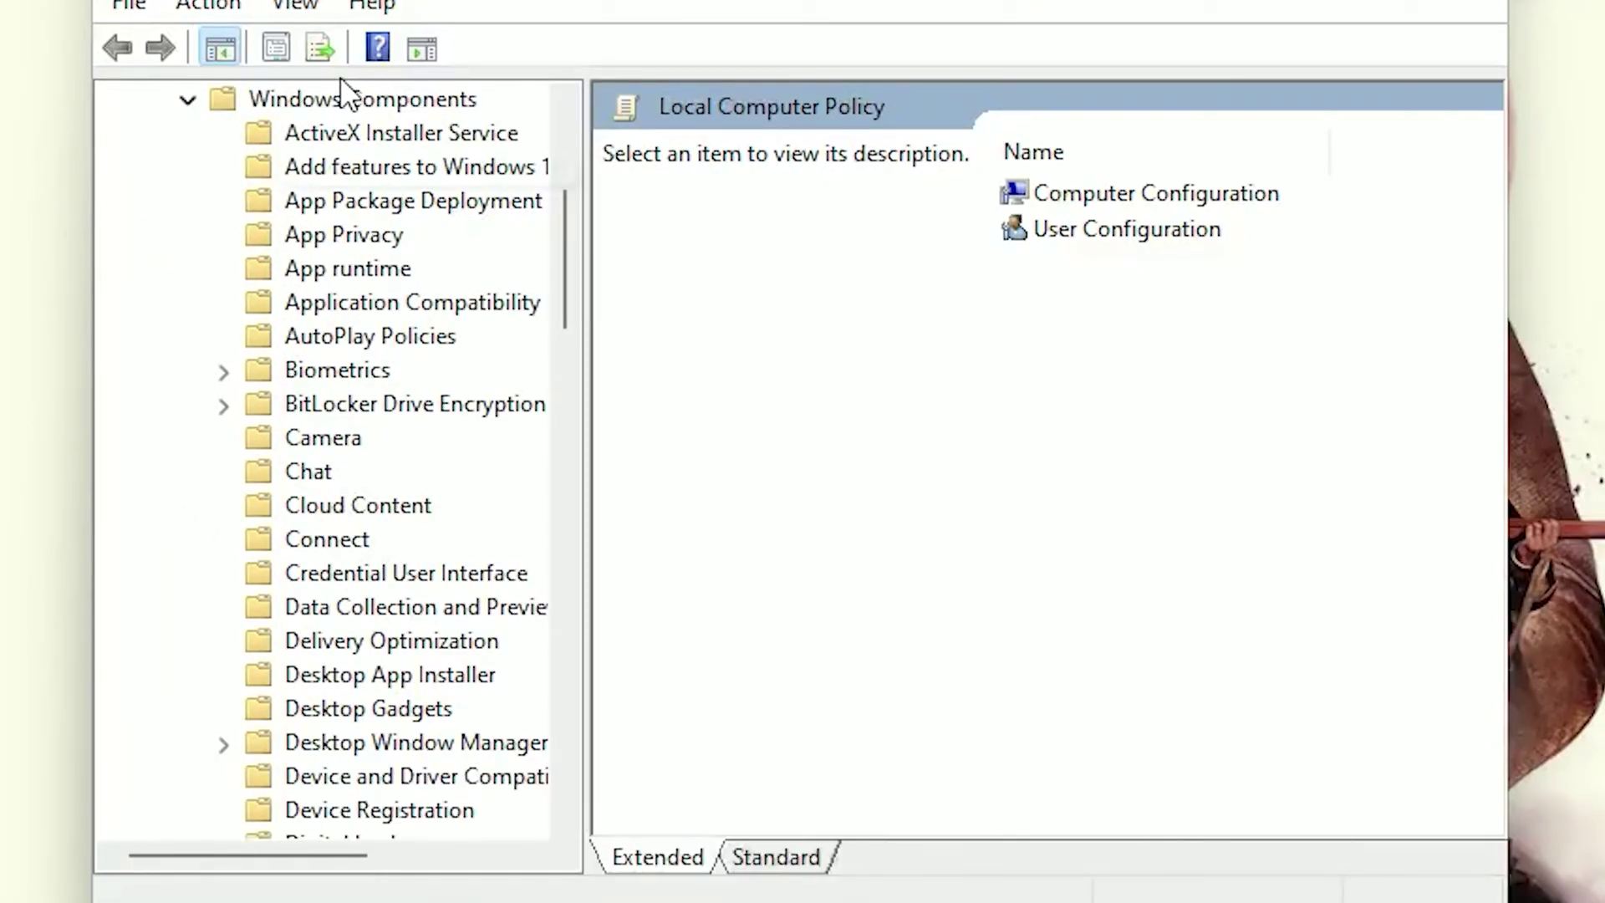
left_click(344, 236)
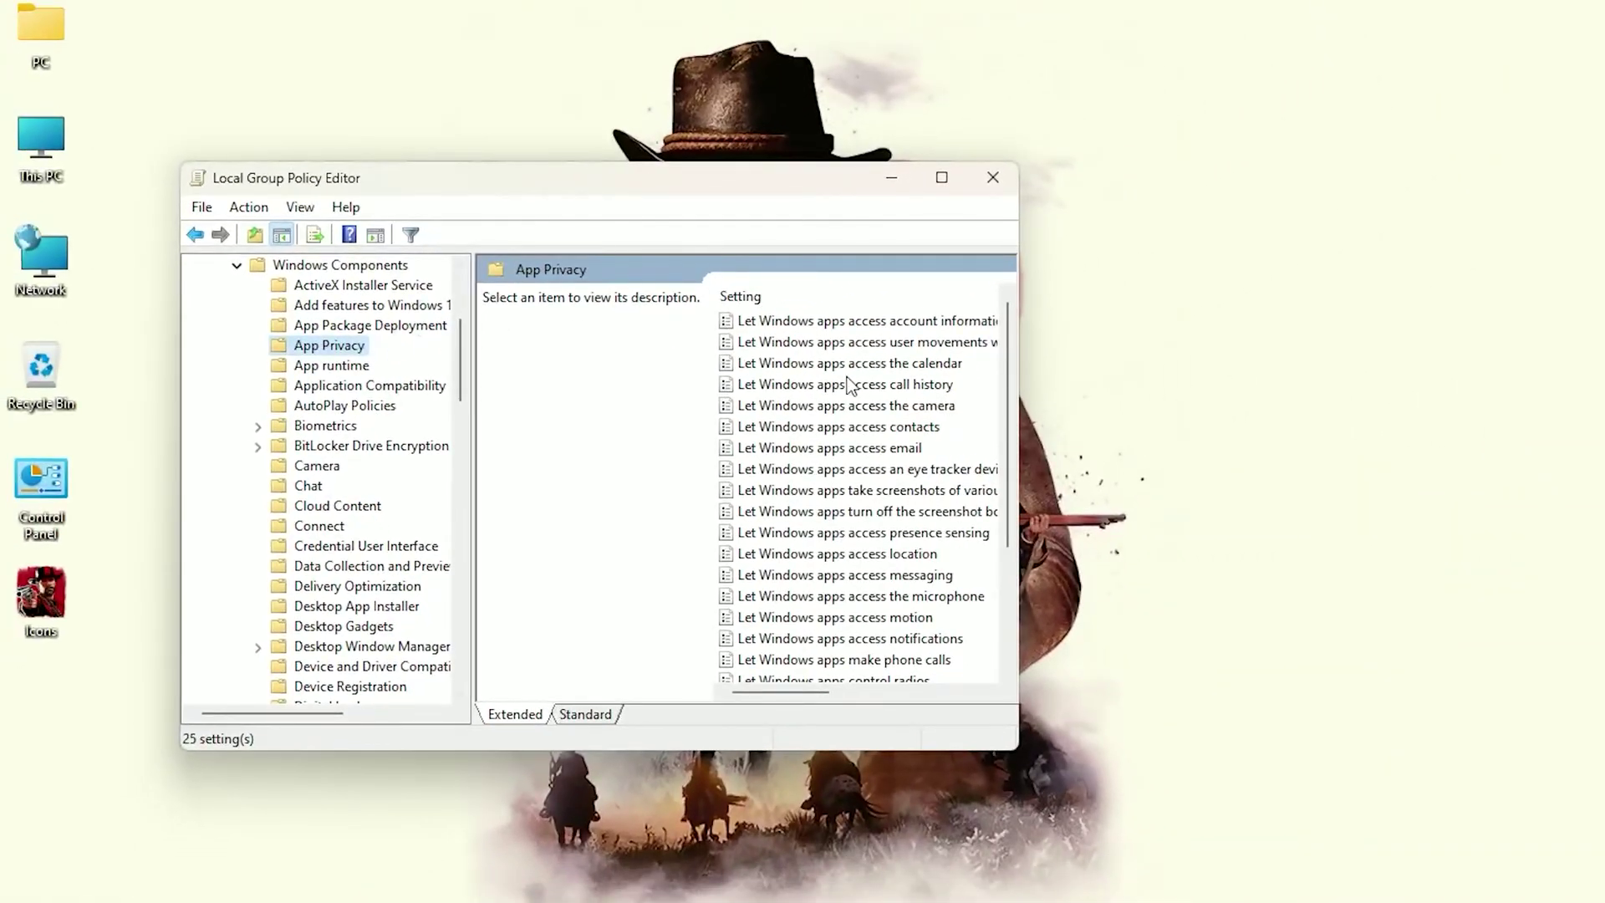
Enable the policy "Let Windows apps run in the background" with Force Deny as default for all apps, and save it
scroll(887, 473, "down", 3)
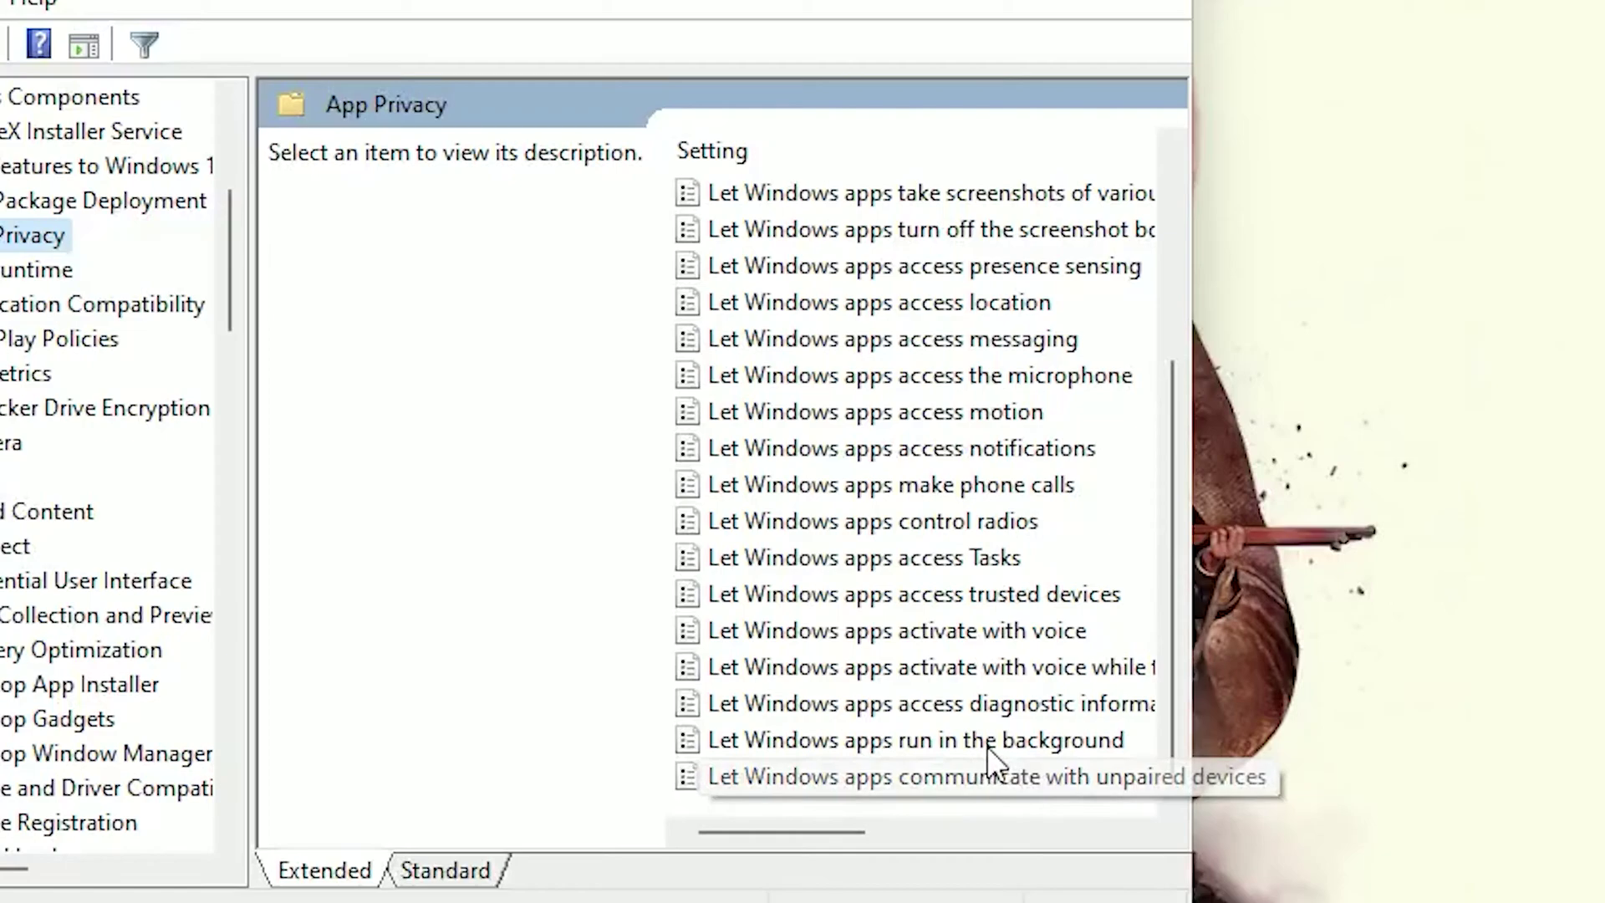
double_click(900, 741)
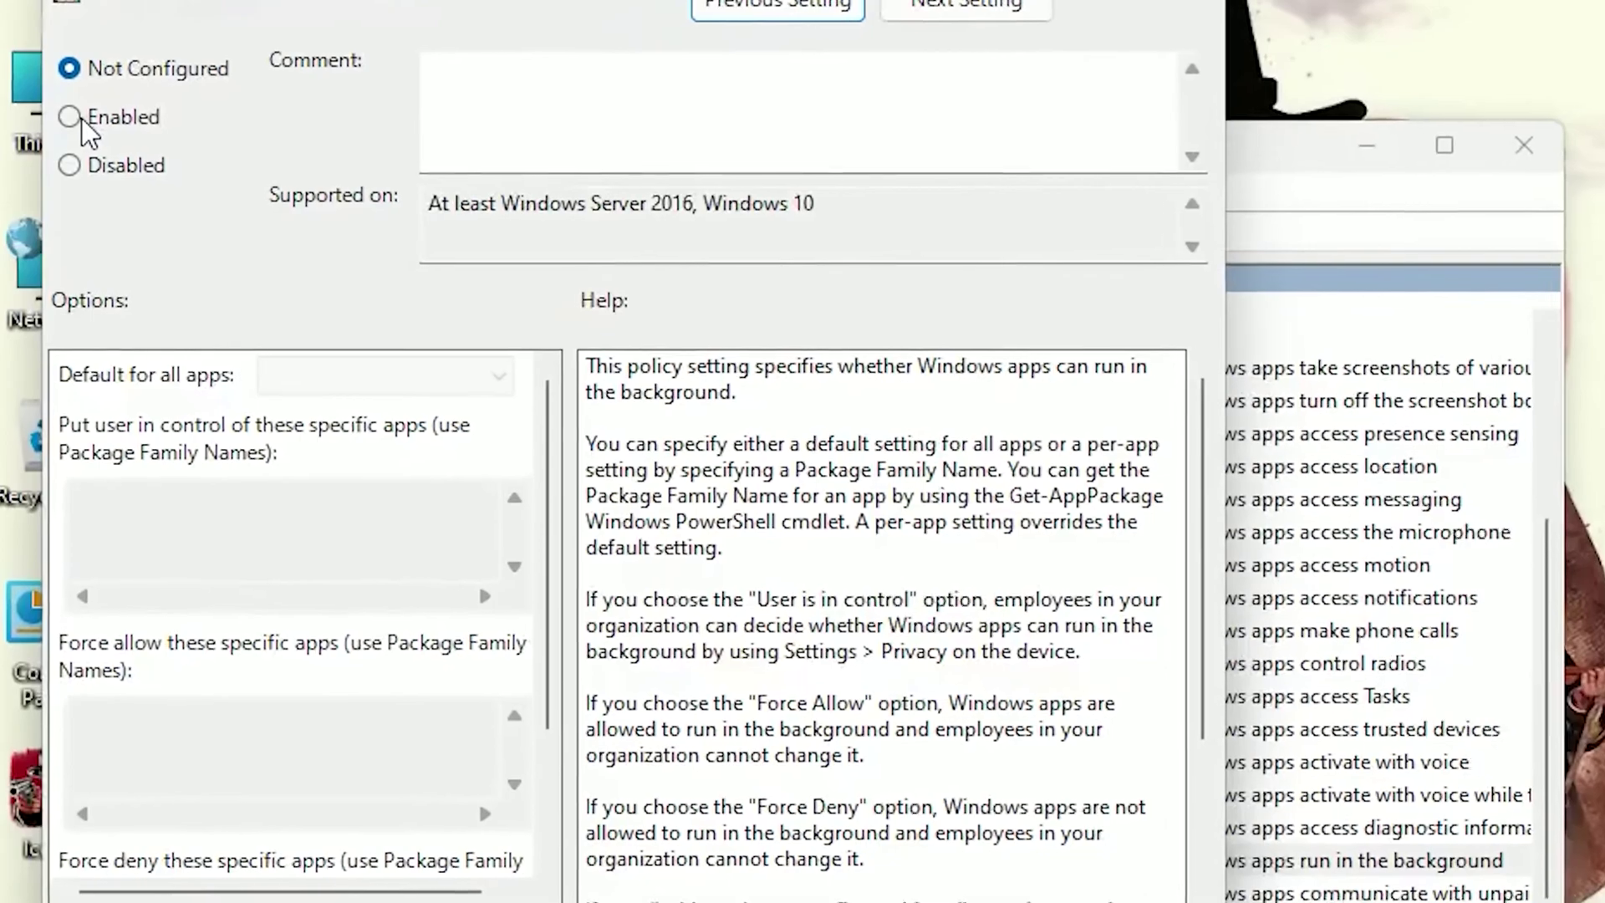
left_click(64, 159)
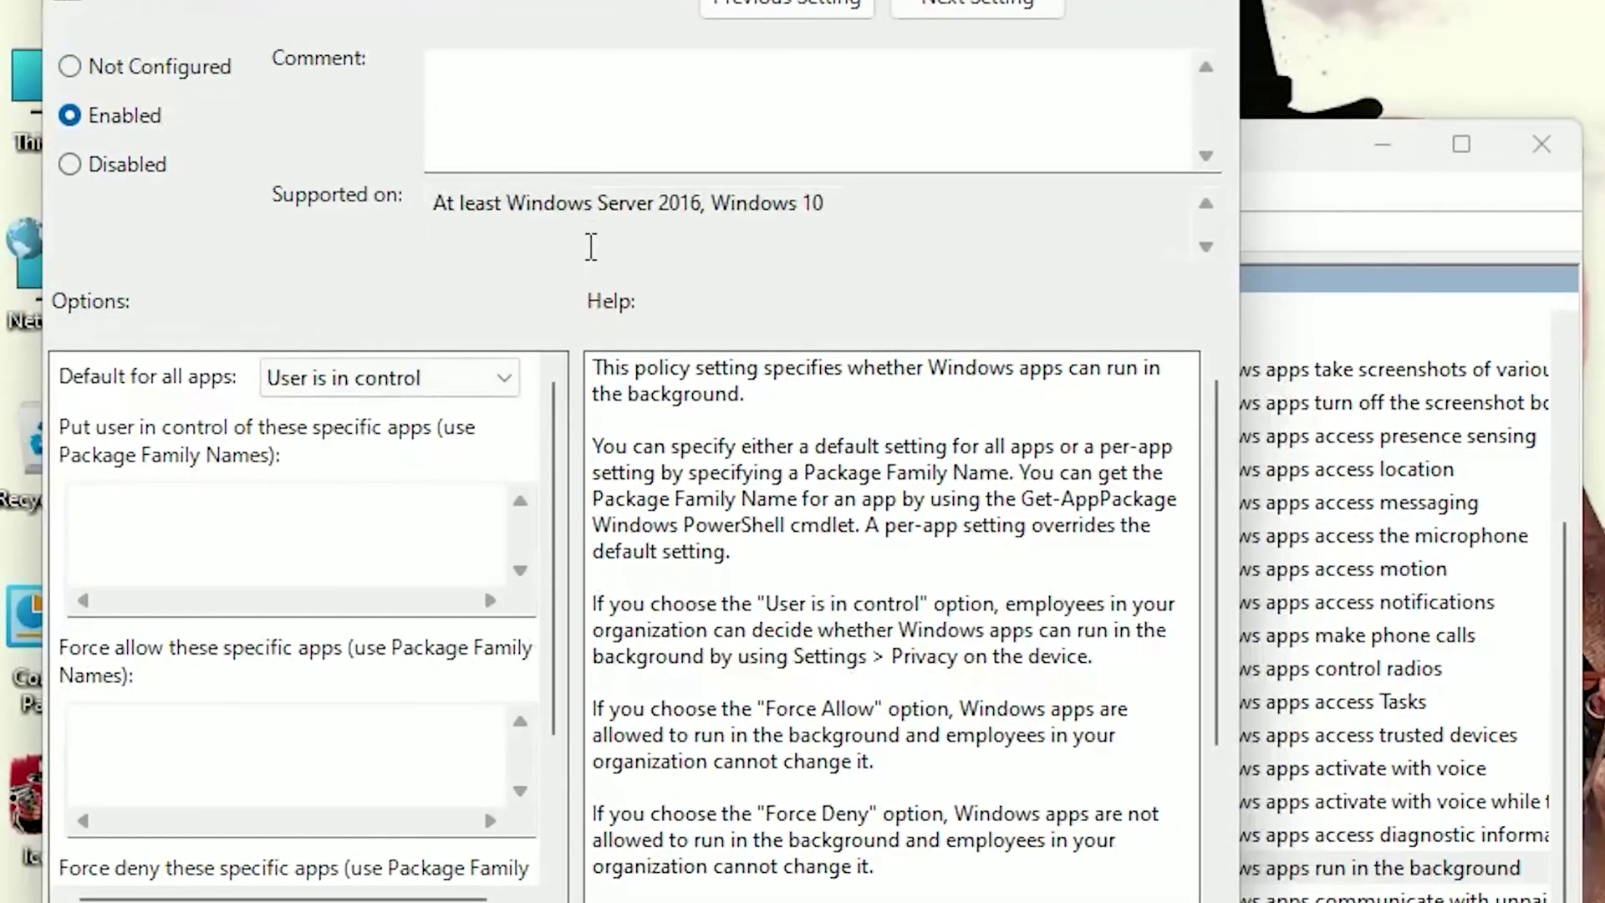
left_click(418, 372)
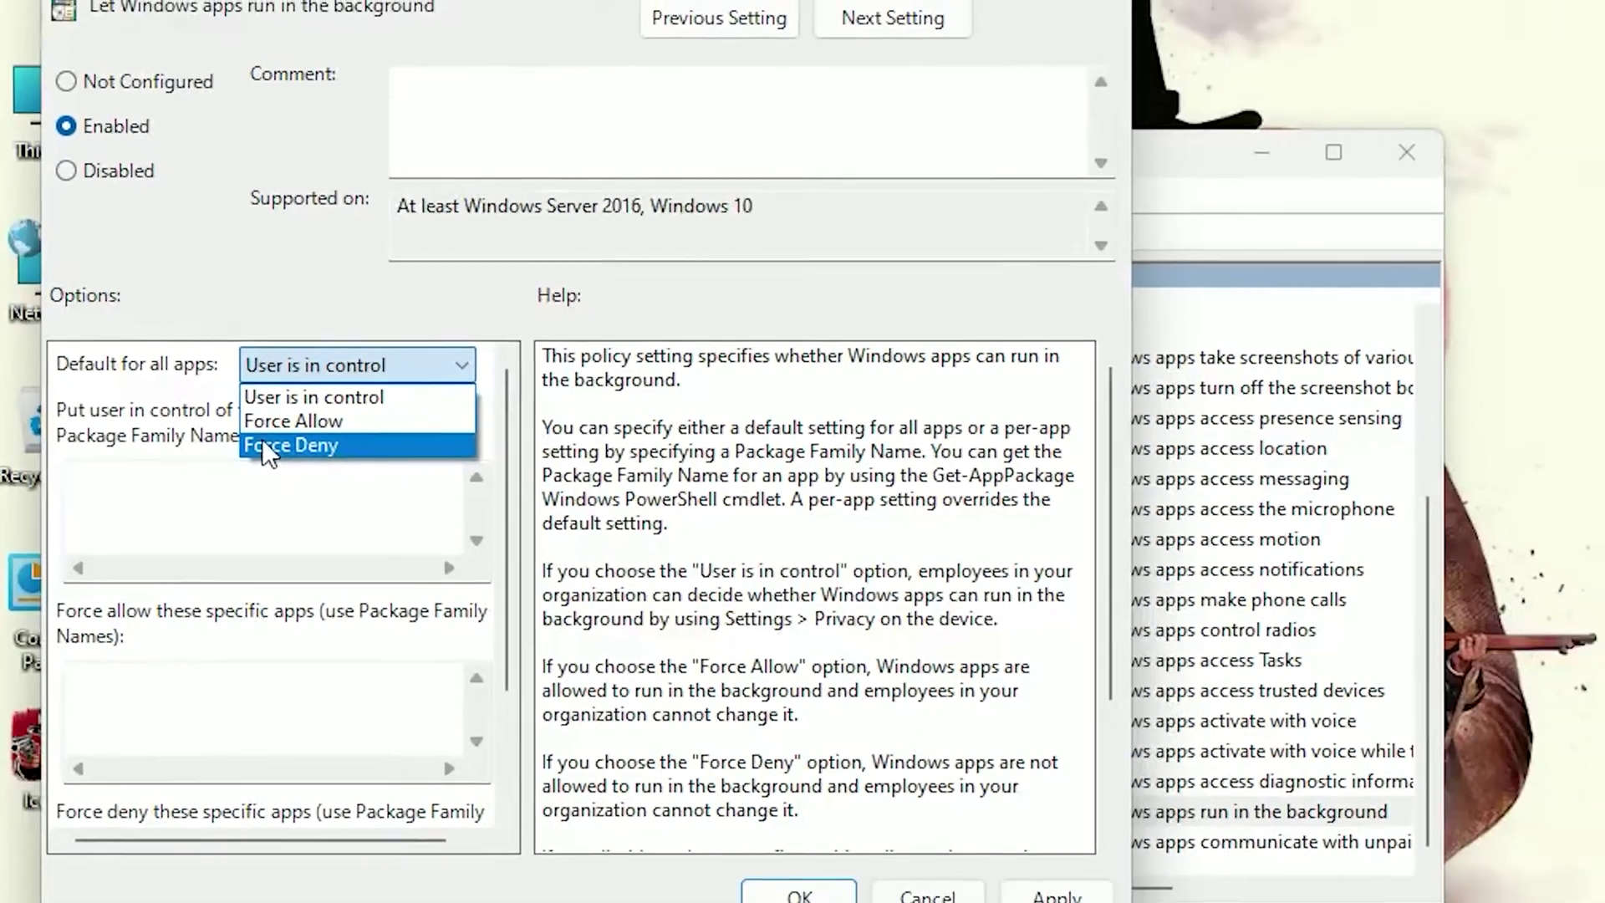
left_click(342, 465)
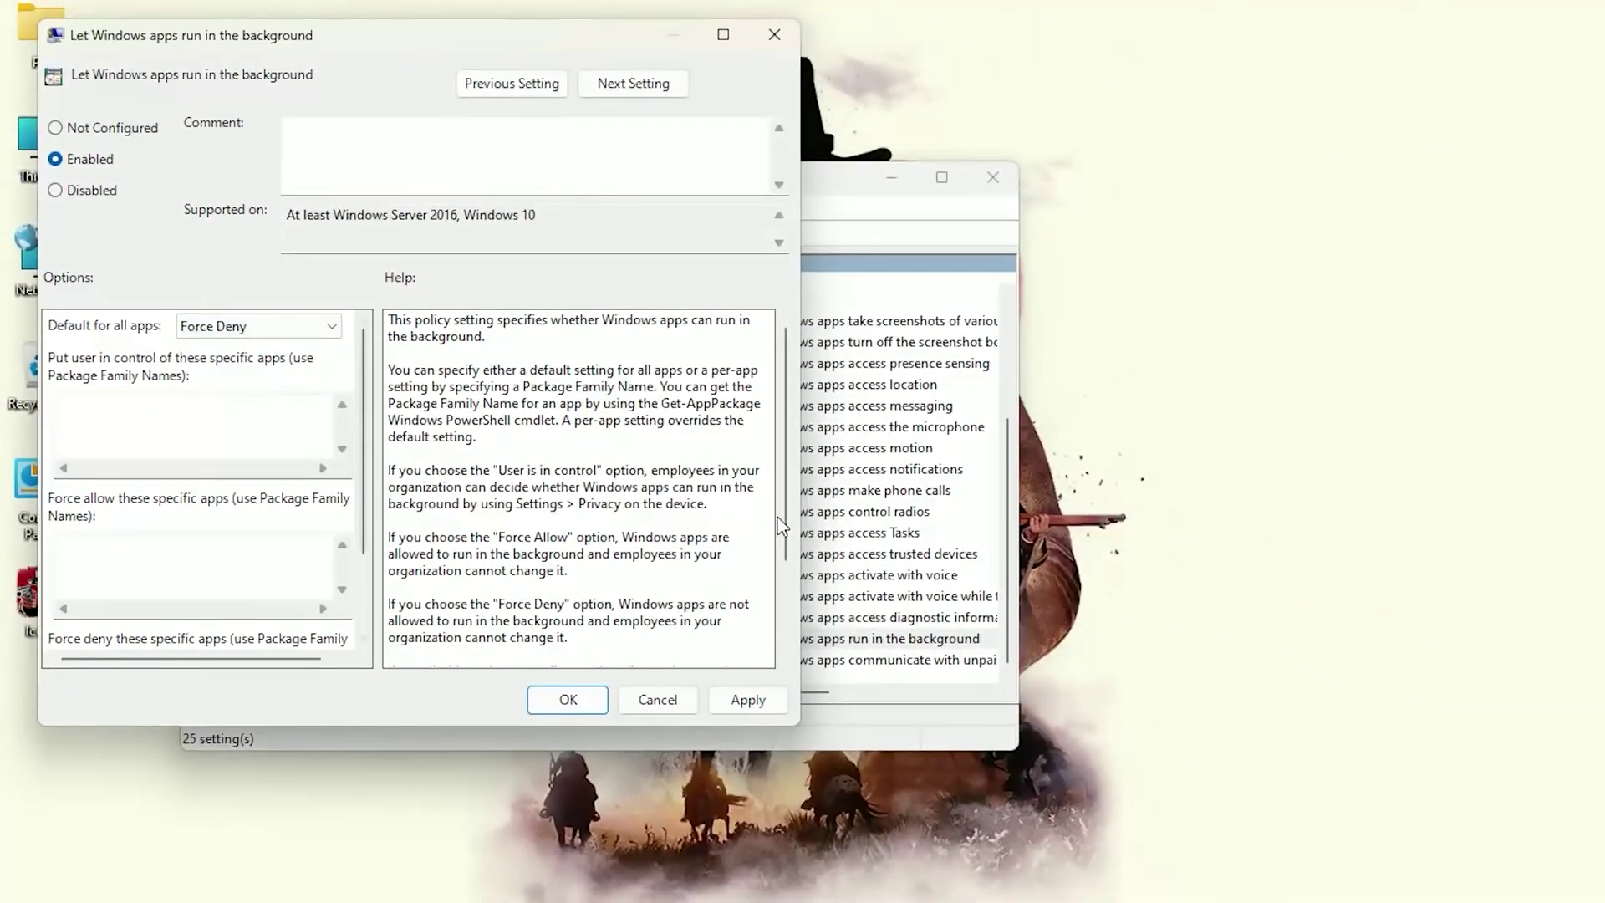
left_click(761, 709)
left_click(565, 706)
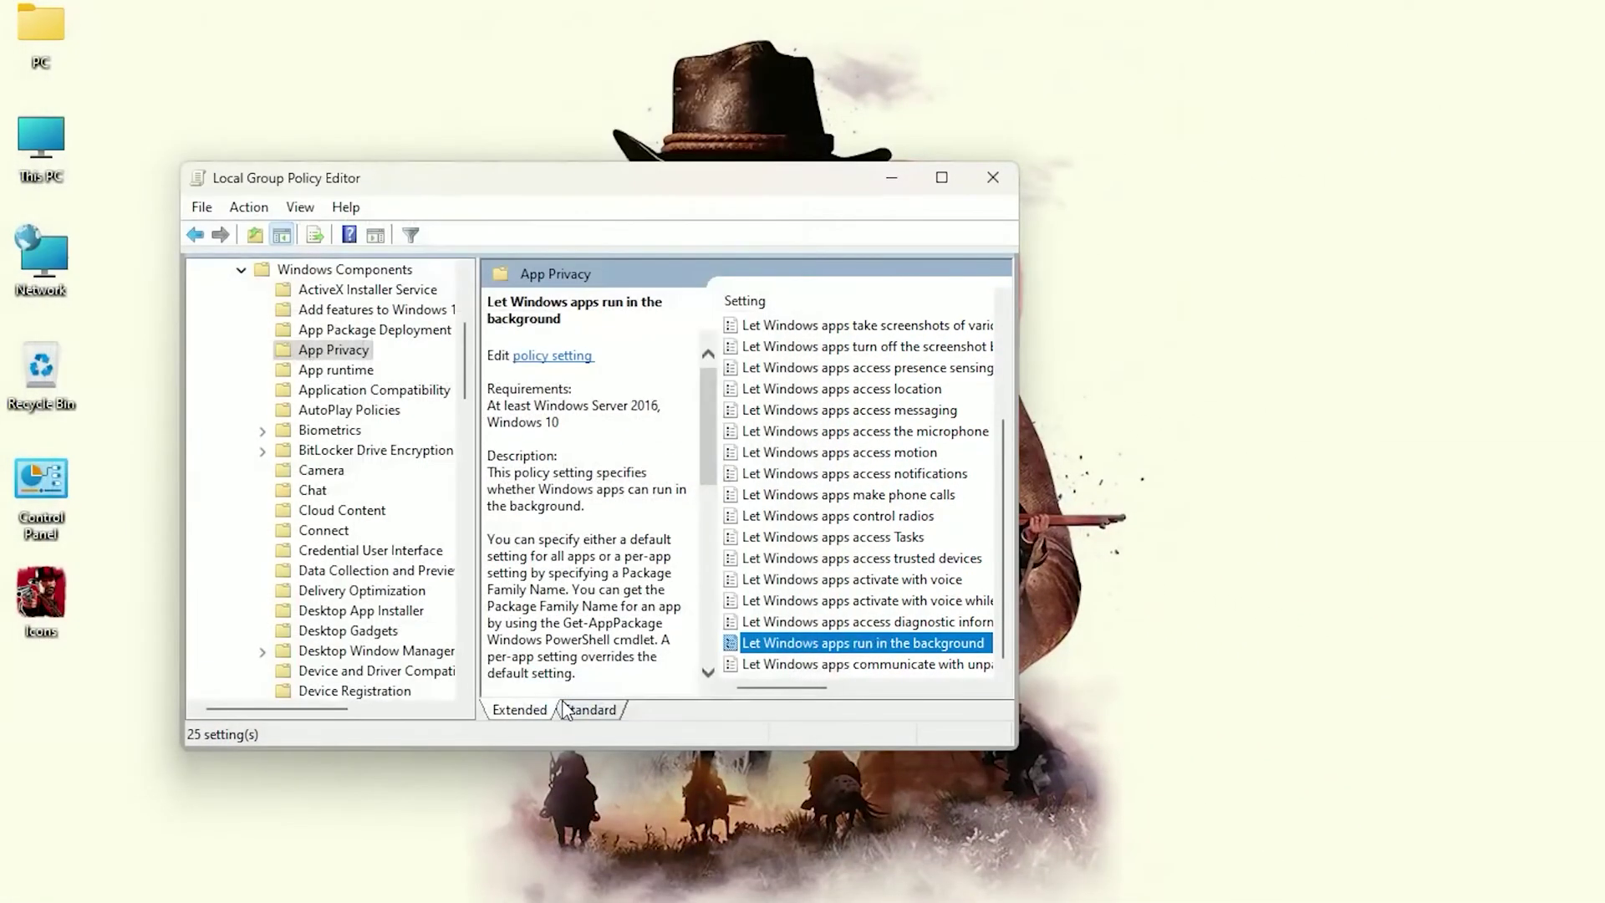
left_click(810, 622)
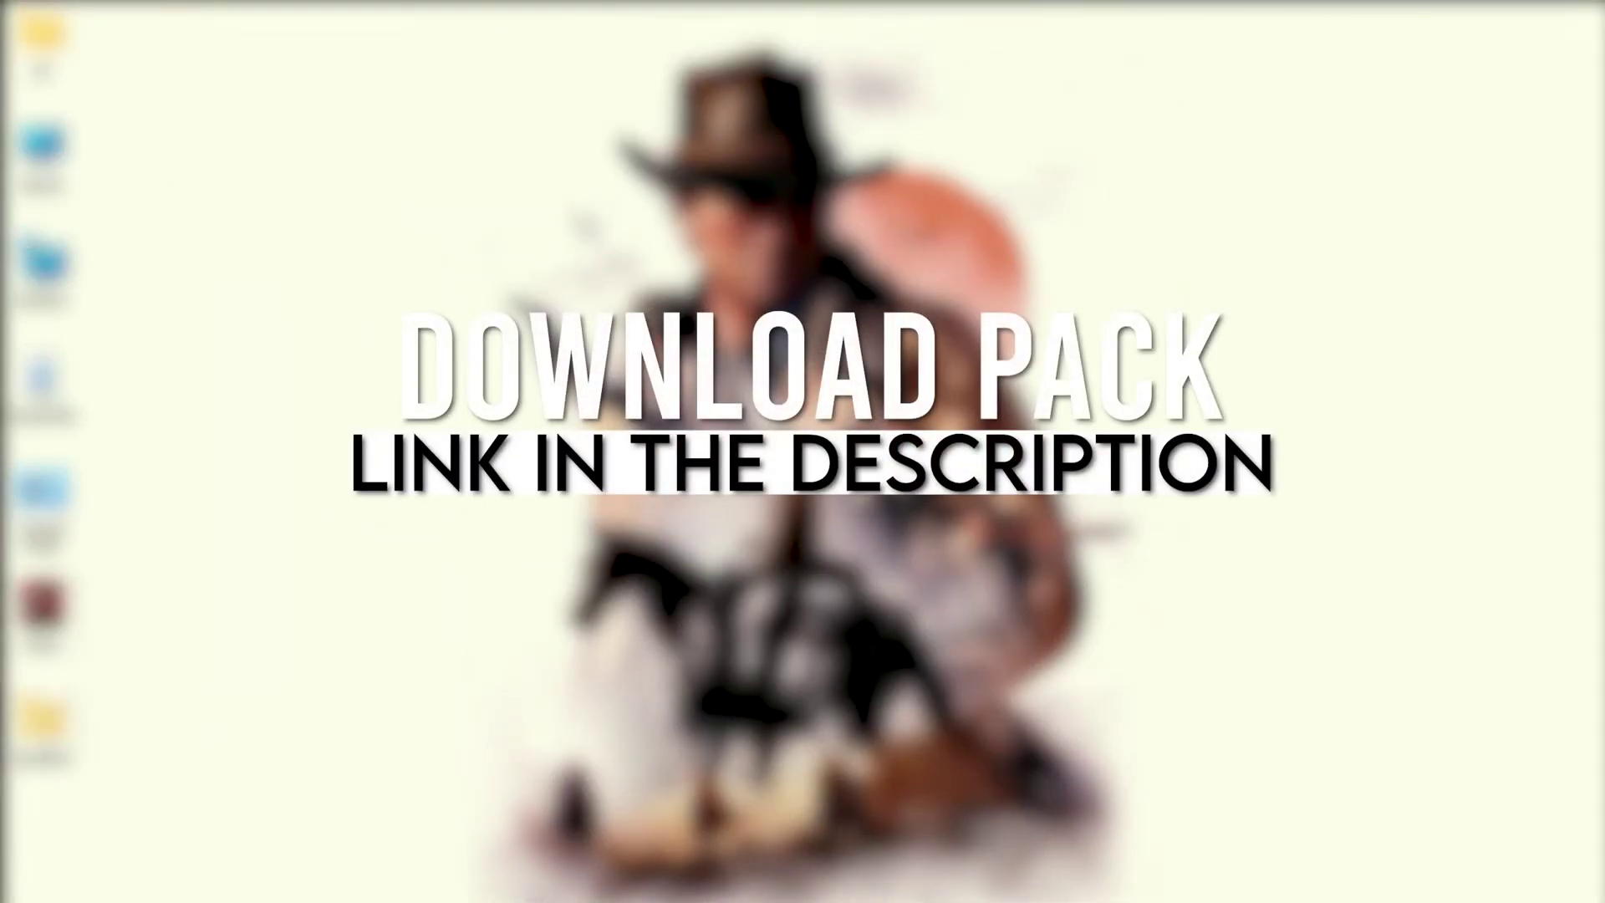
Move the Fps Boost folder to the empty desktop area beside the wallpaper figure's hat, open it and reposition its window
left_click_drag(40, 719, 1134, 150)
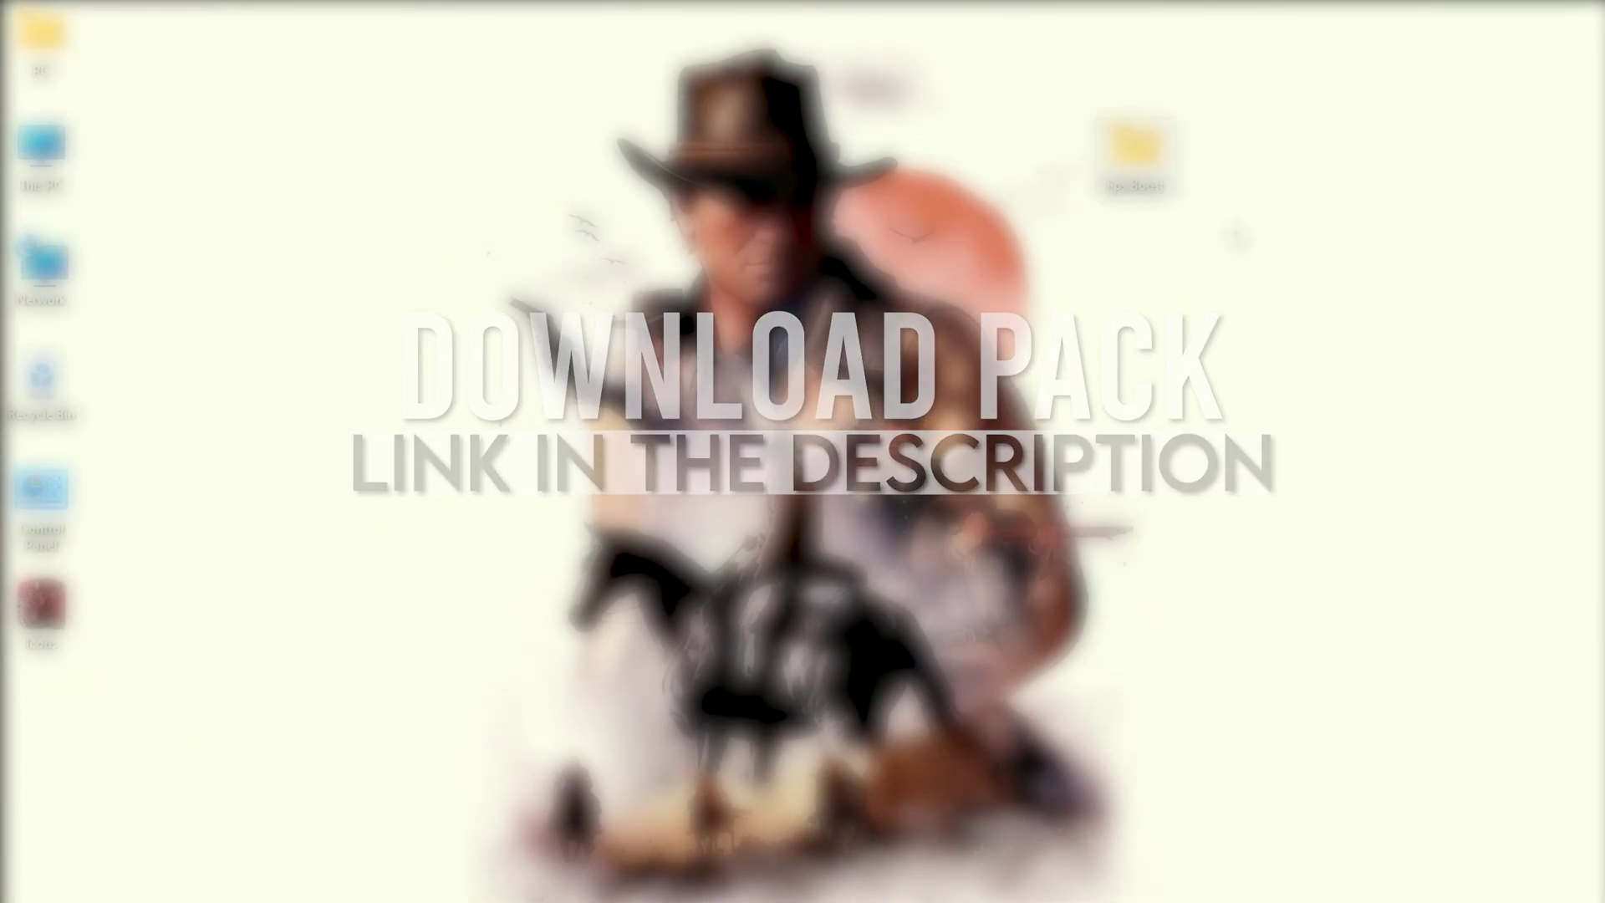
double_click(1138, 153)
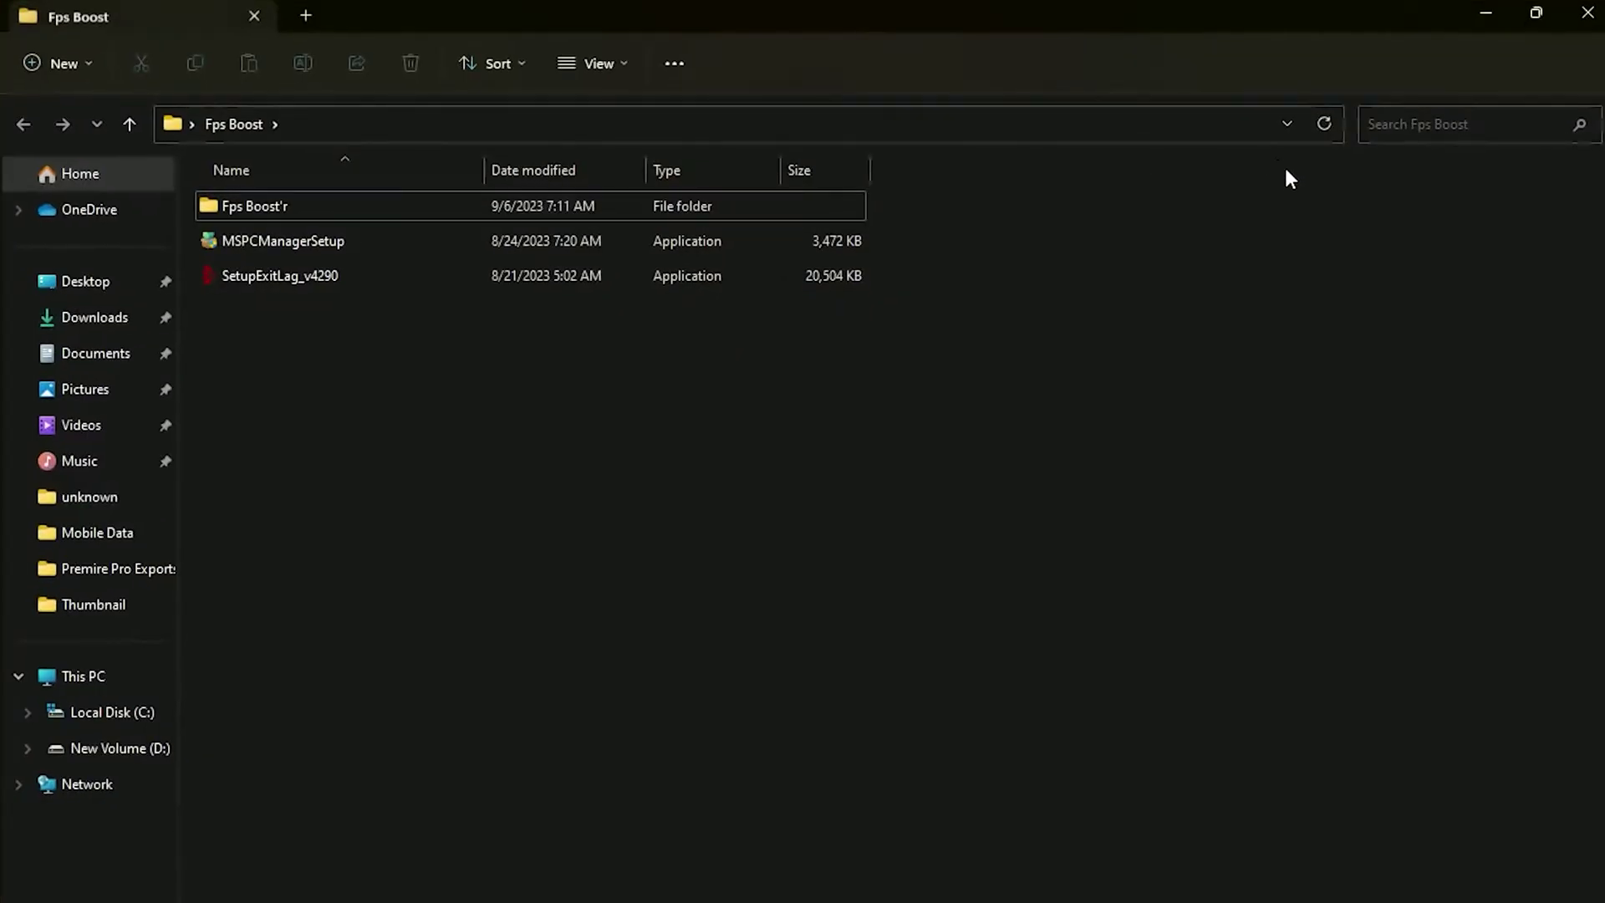
left_click_drag(746, 18, 846, 110)
Go into the Fps Boost'r and ISLC v1.0.2.9 folders and launch Intelligent standby list cleaner ISLC, allowing it to run
double_click(393, 297)
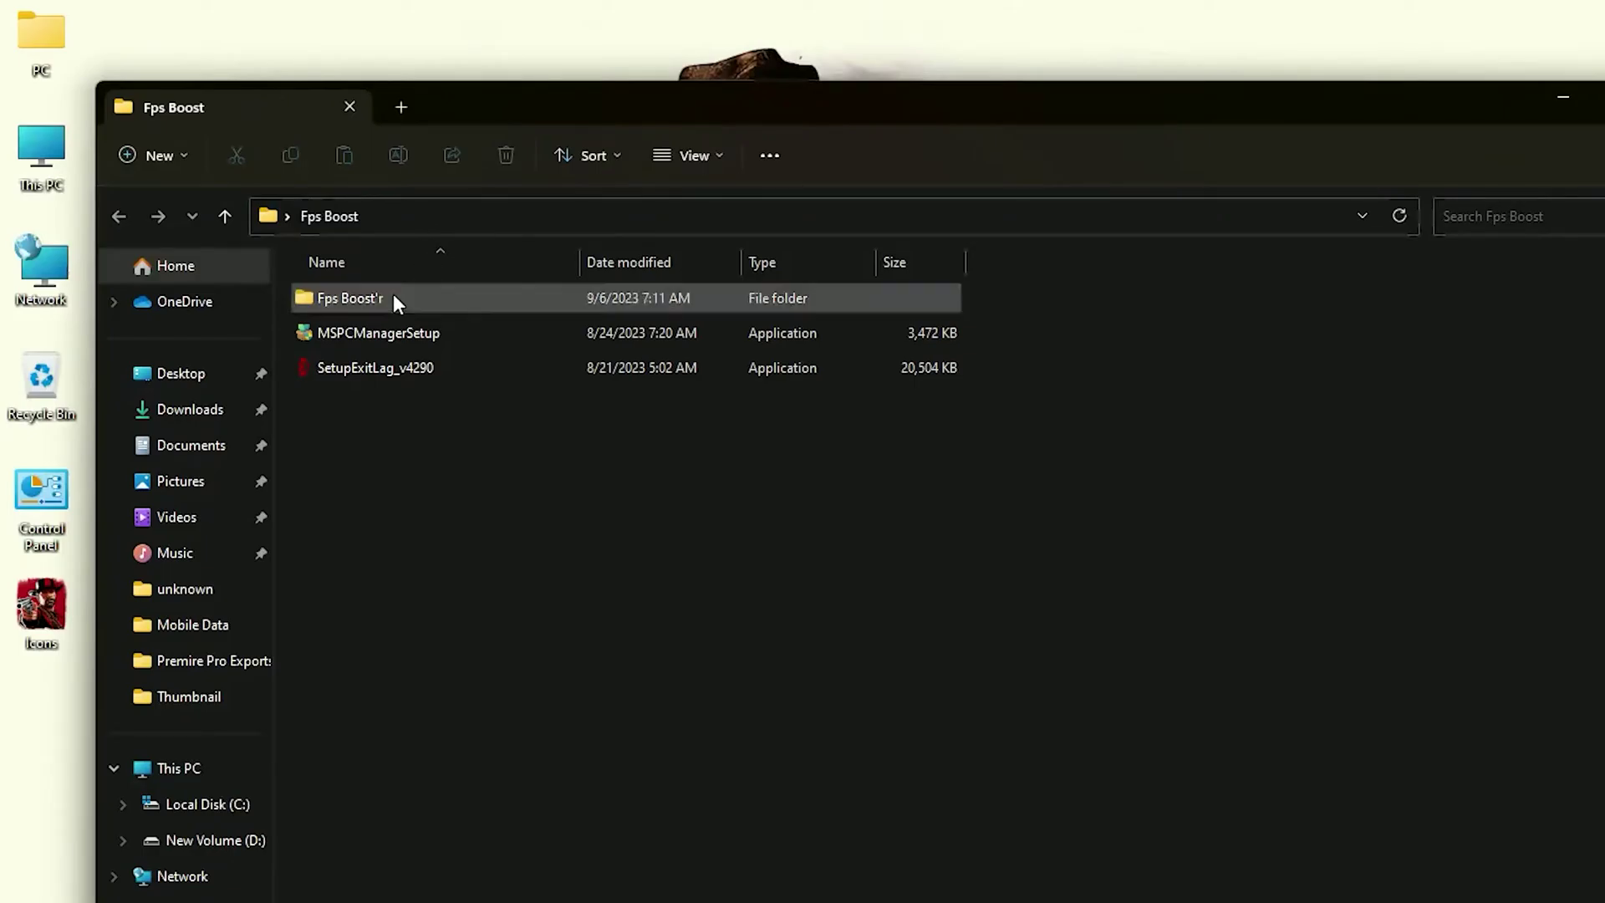
double_click(393, 295)
double_click(347, 301)
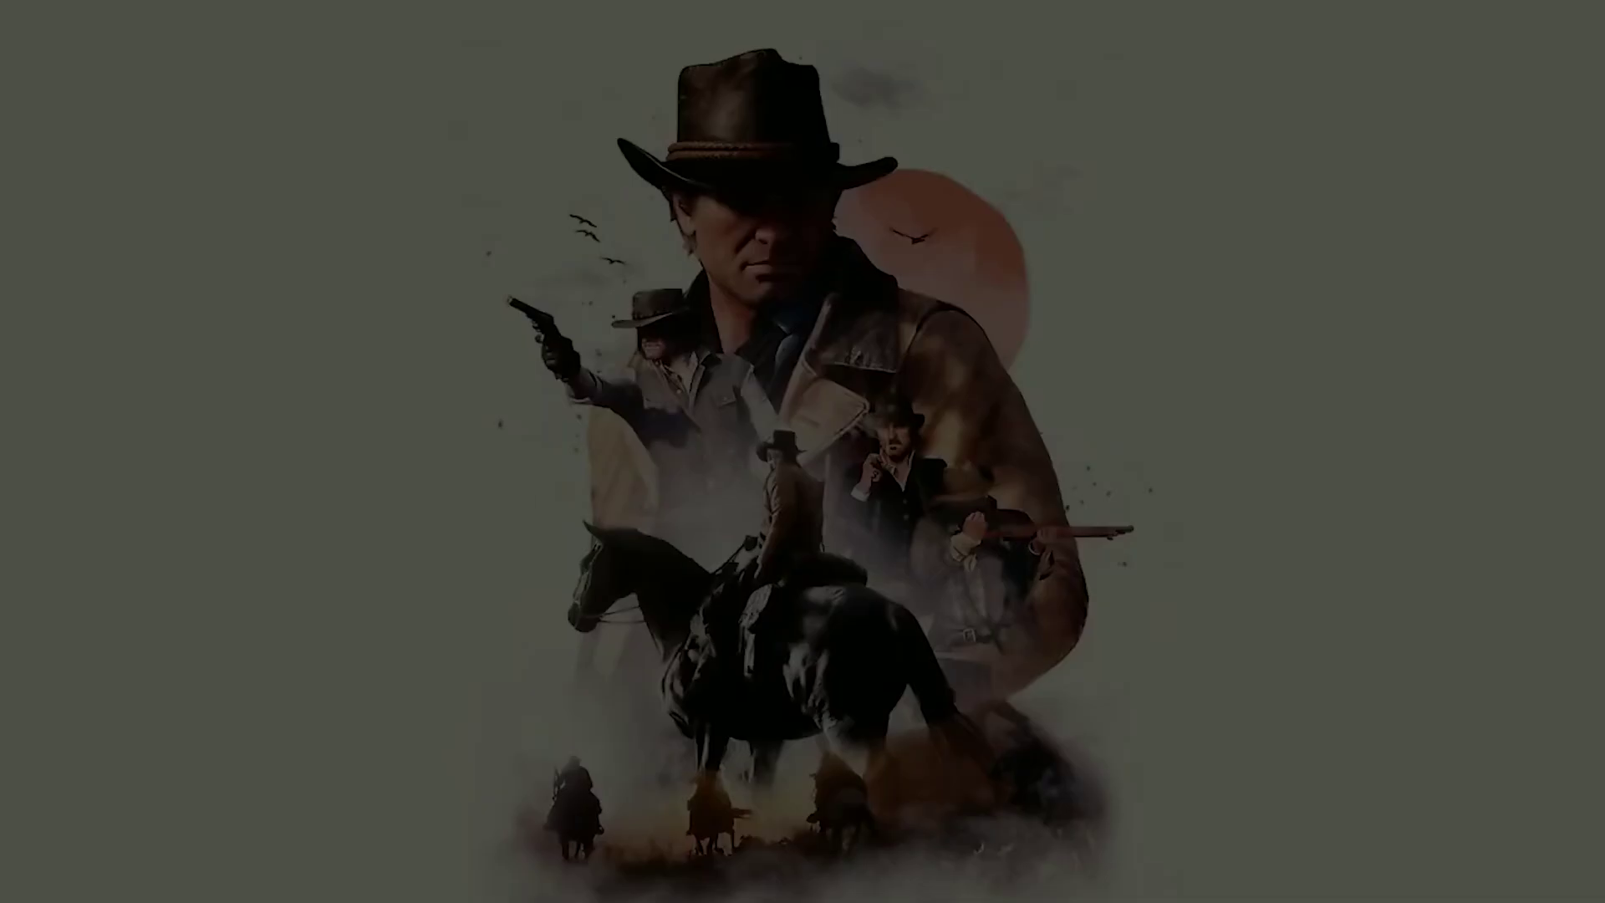
left_click(694, 676)
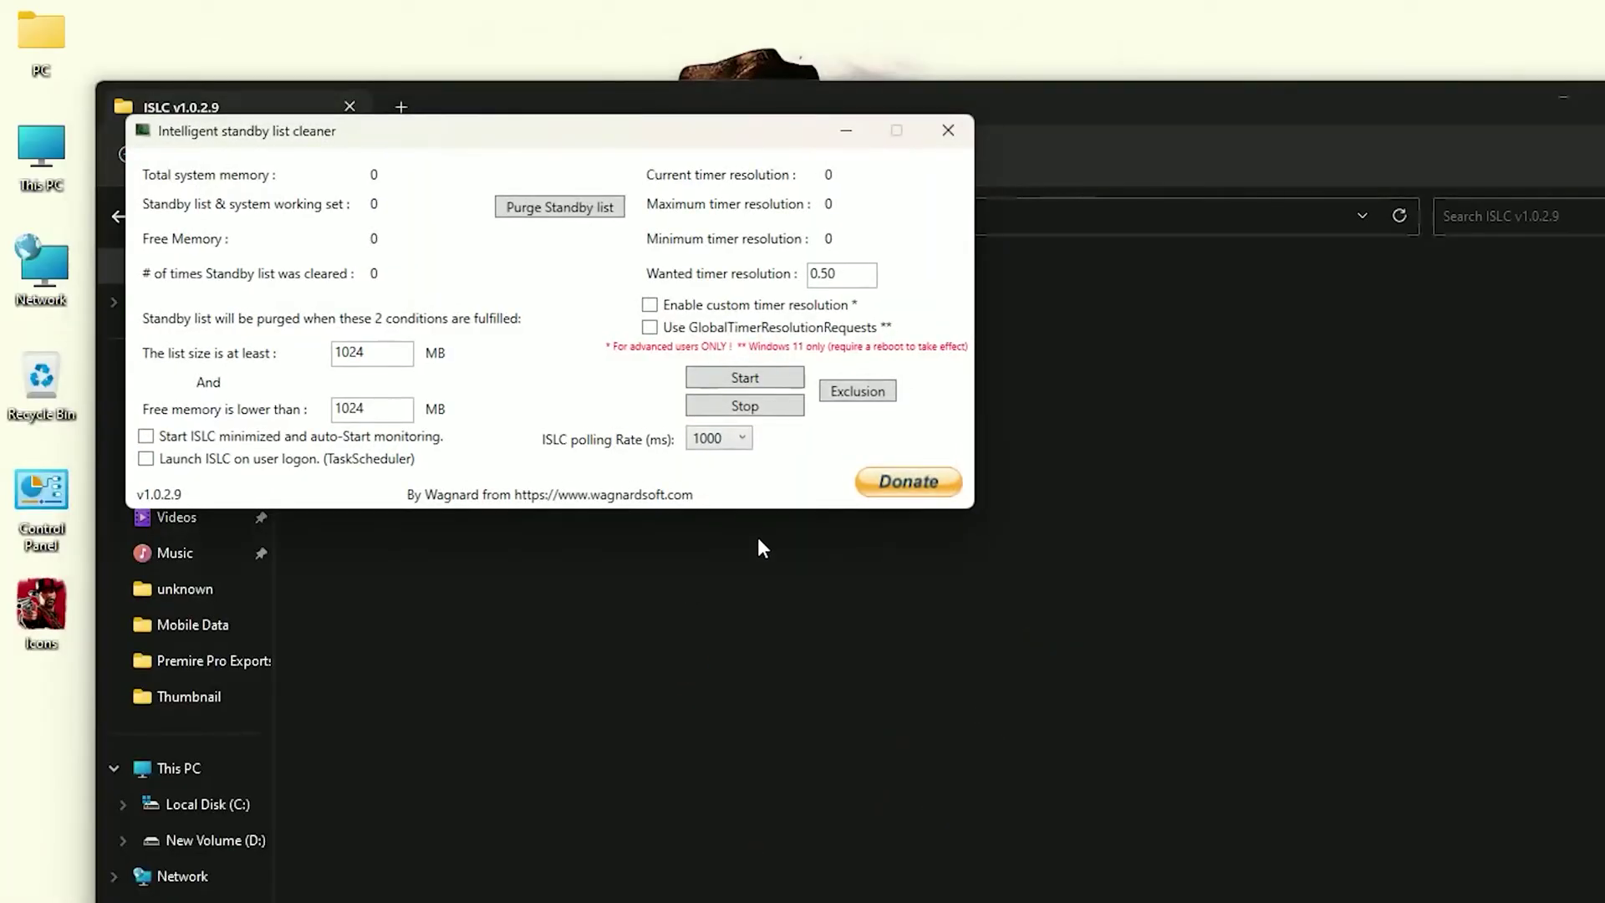
Move the Intelligent standby list cleaner window nearer the screen's middle and purge the standby list
left_click_drag(360, 151, 650, 285)
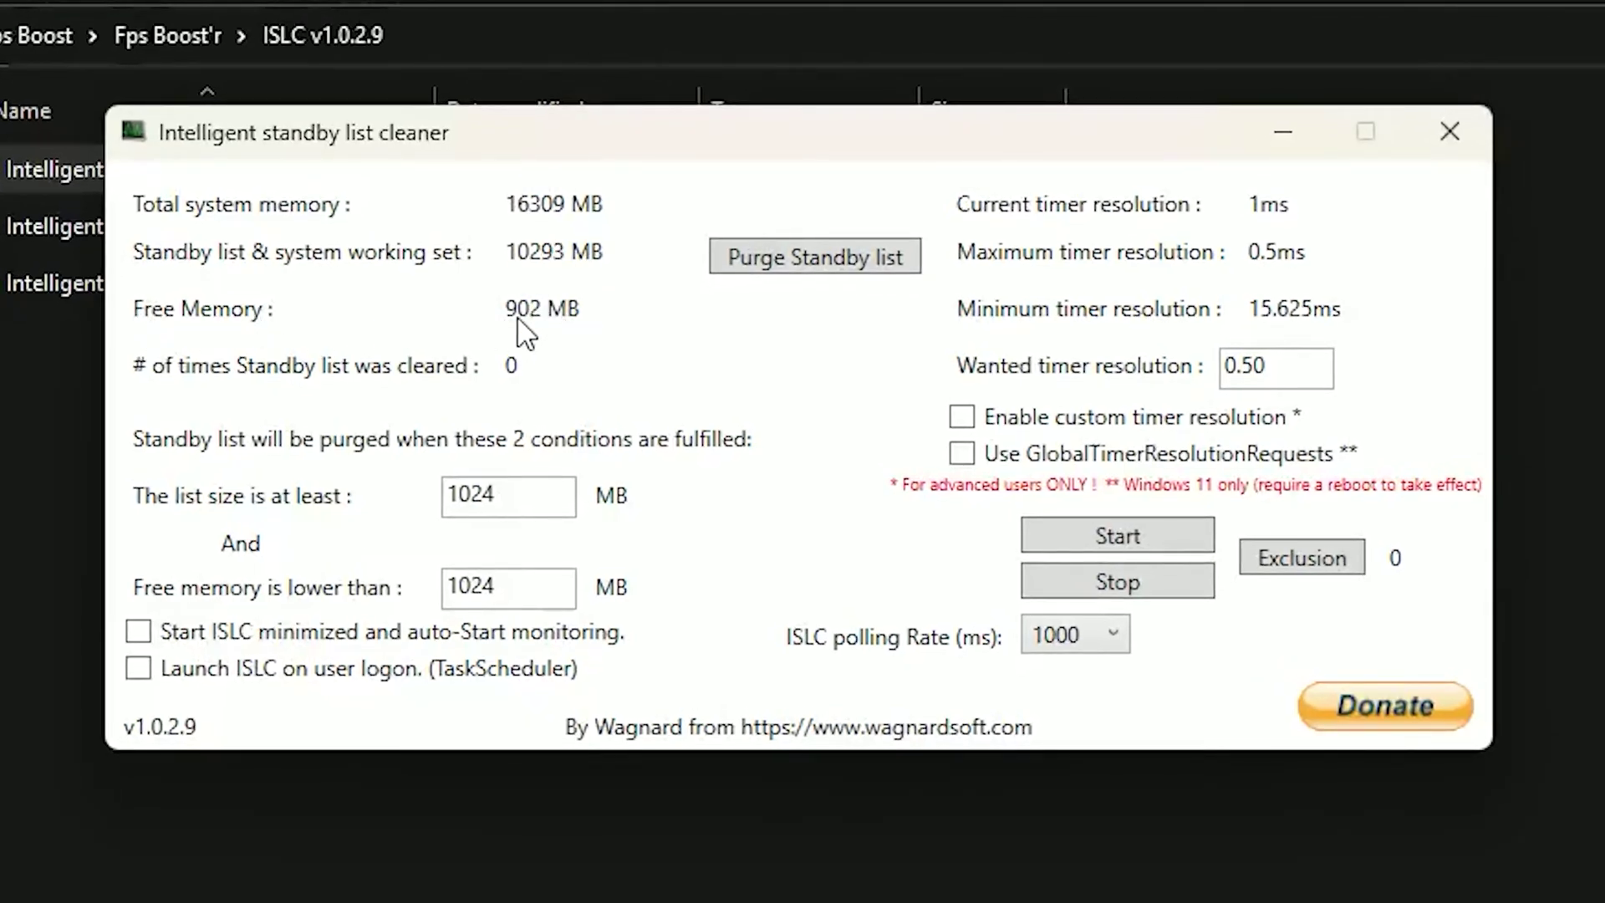
left_click(810, 249)
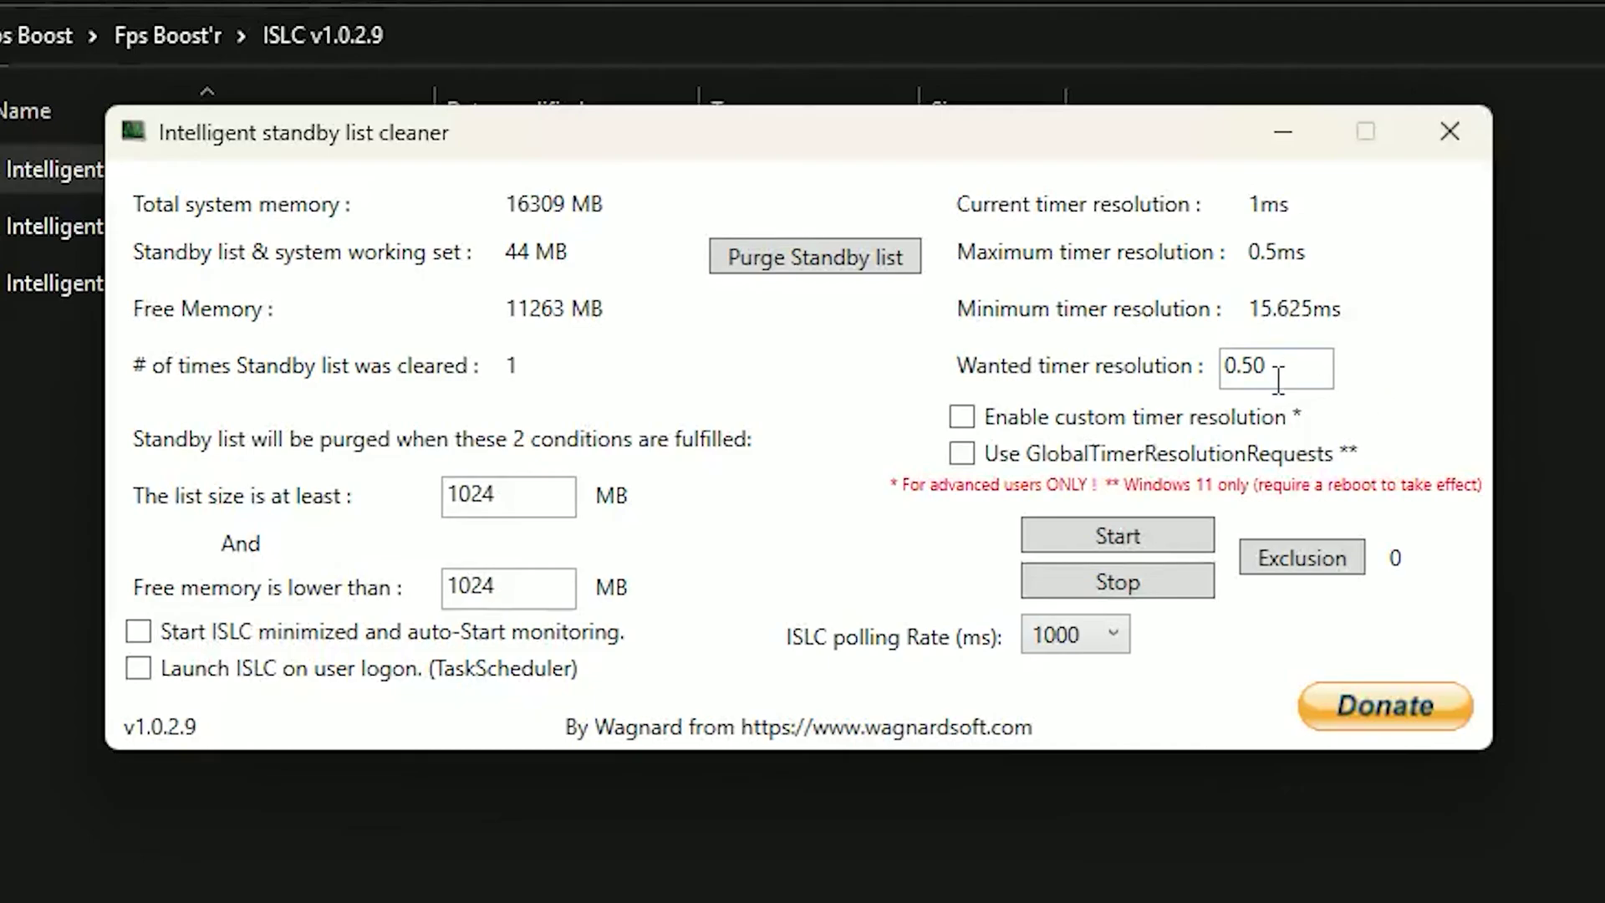
Set the wanted timer resolution to 0.50, start the standby list monitoring and minimize the cleaner
left_click_drag(1279, 378, 1152, 393)
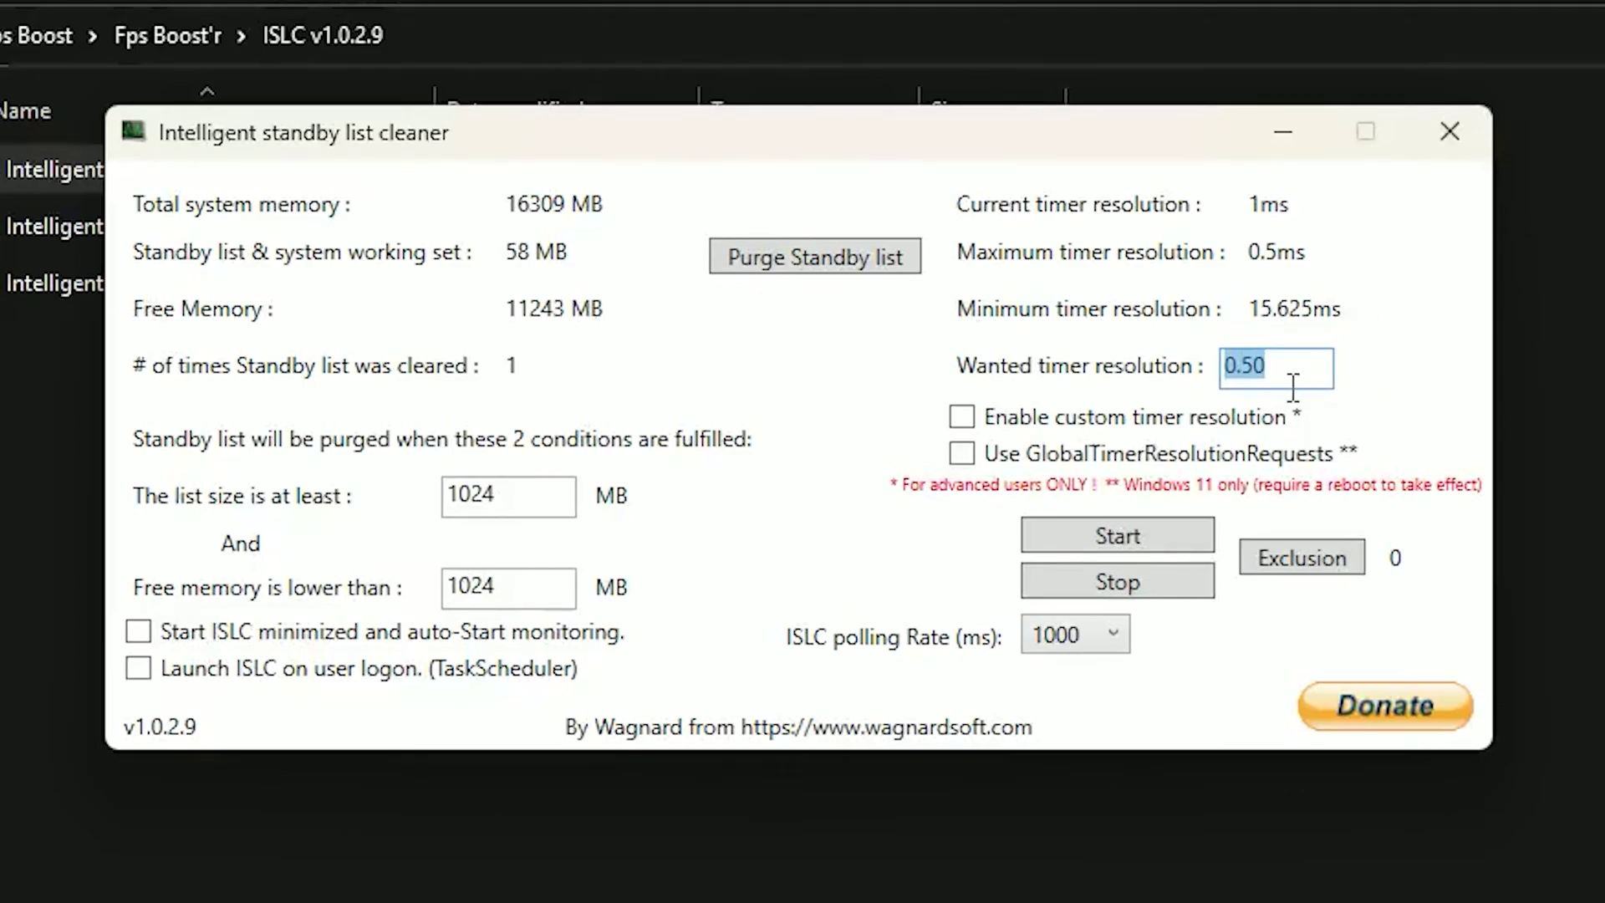
key("BackSpace")
type("0.")
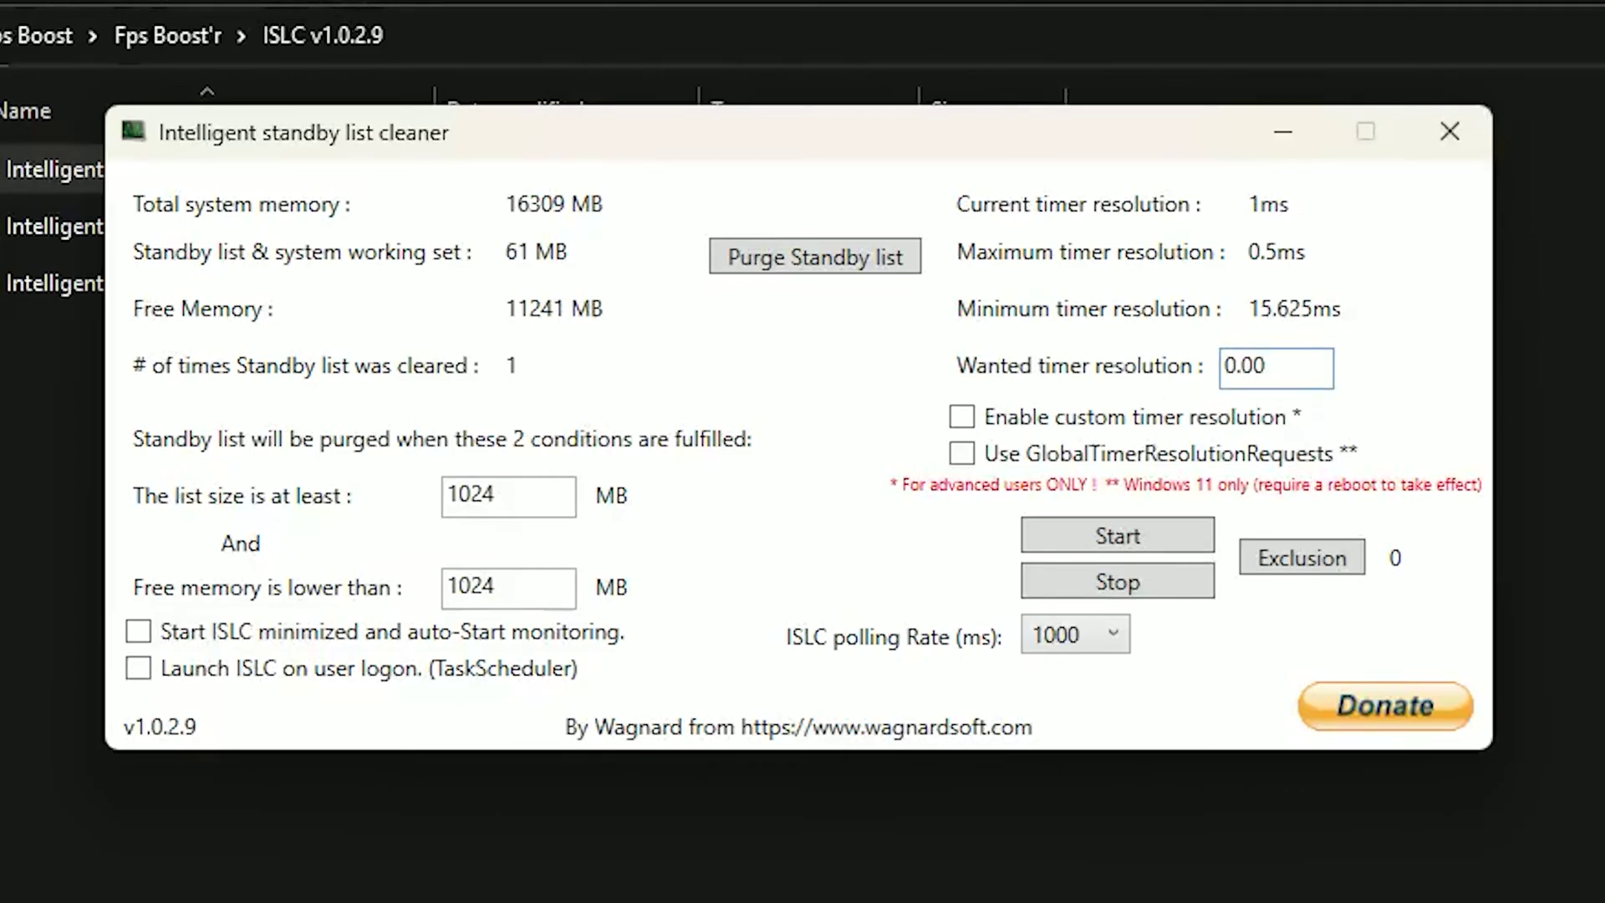
type("5.")
key("BackSpace")
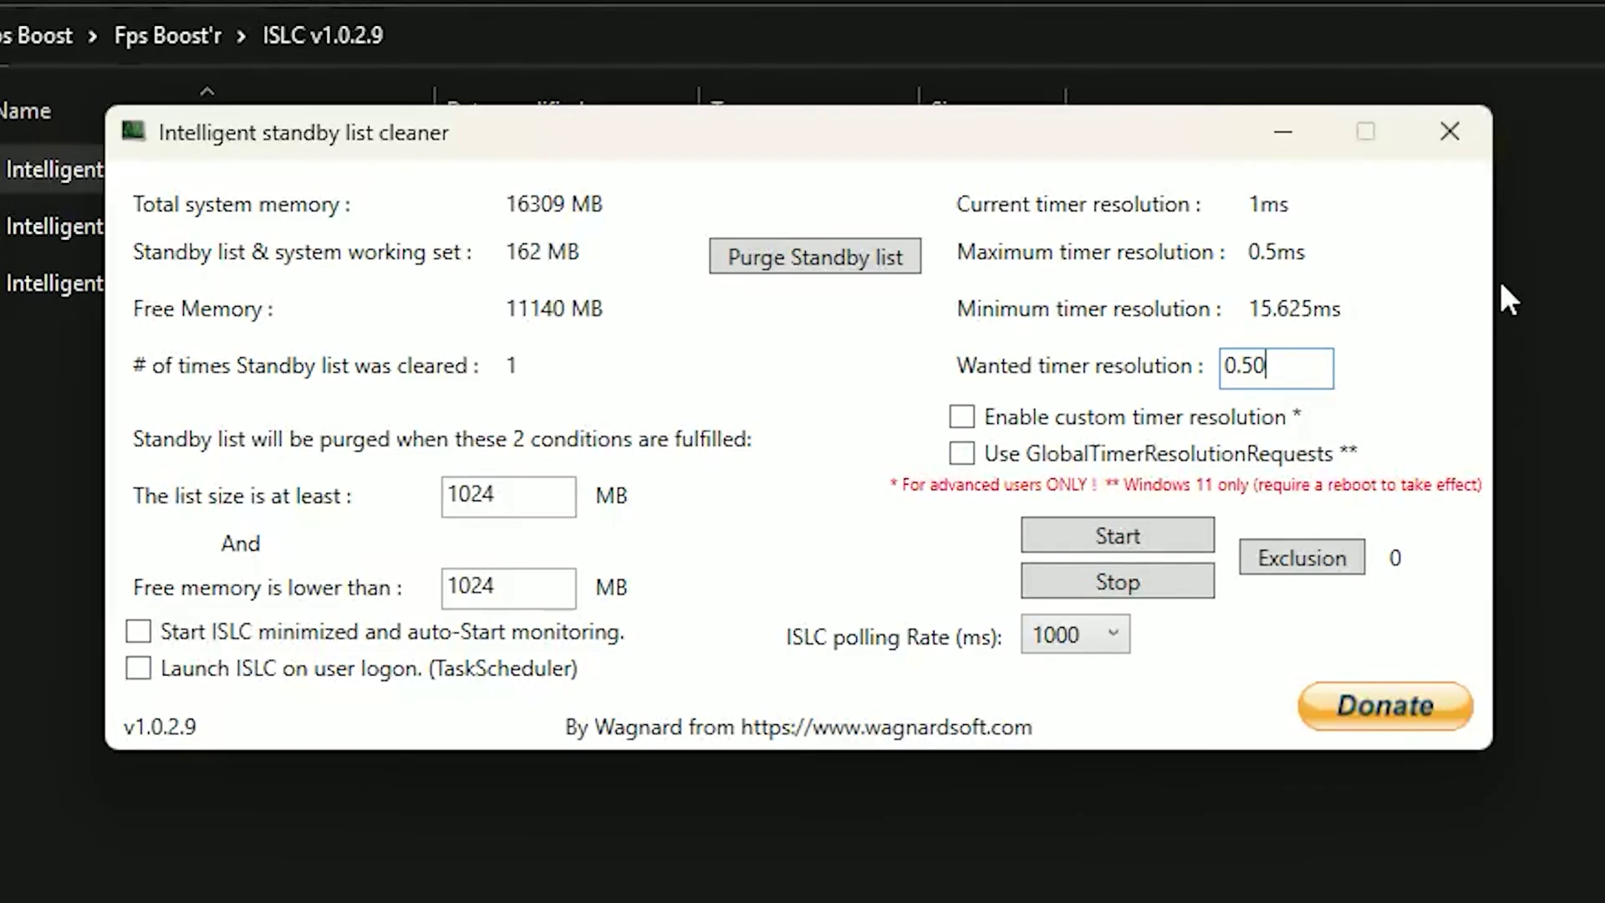
left_click(1204, 543)
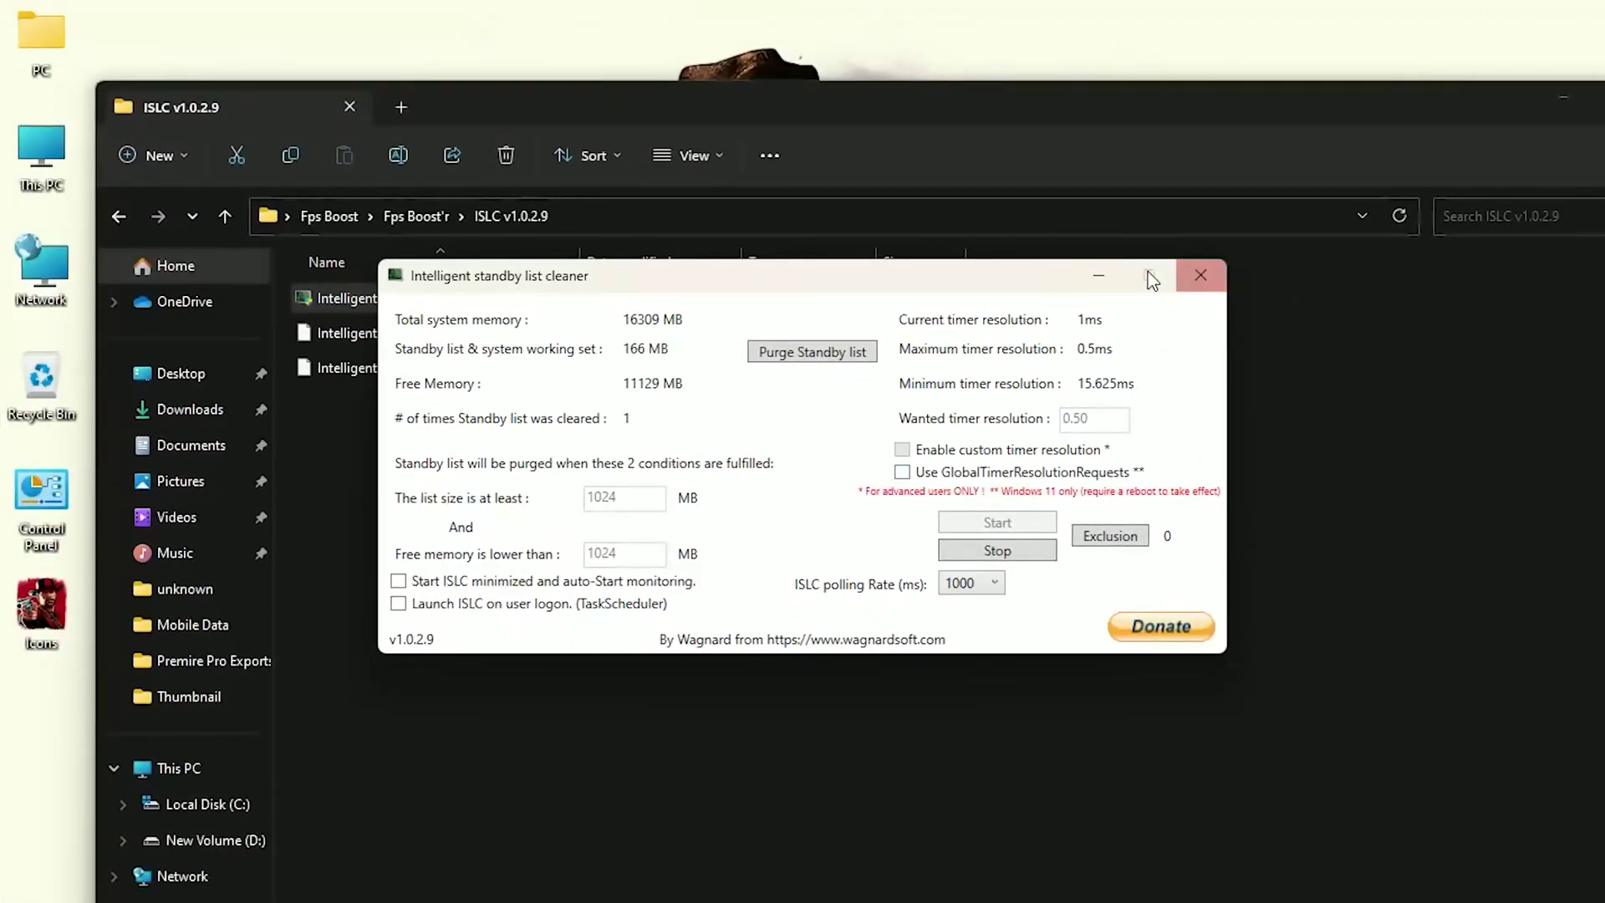
left_click(1099, 276)
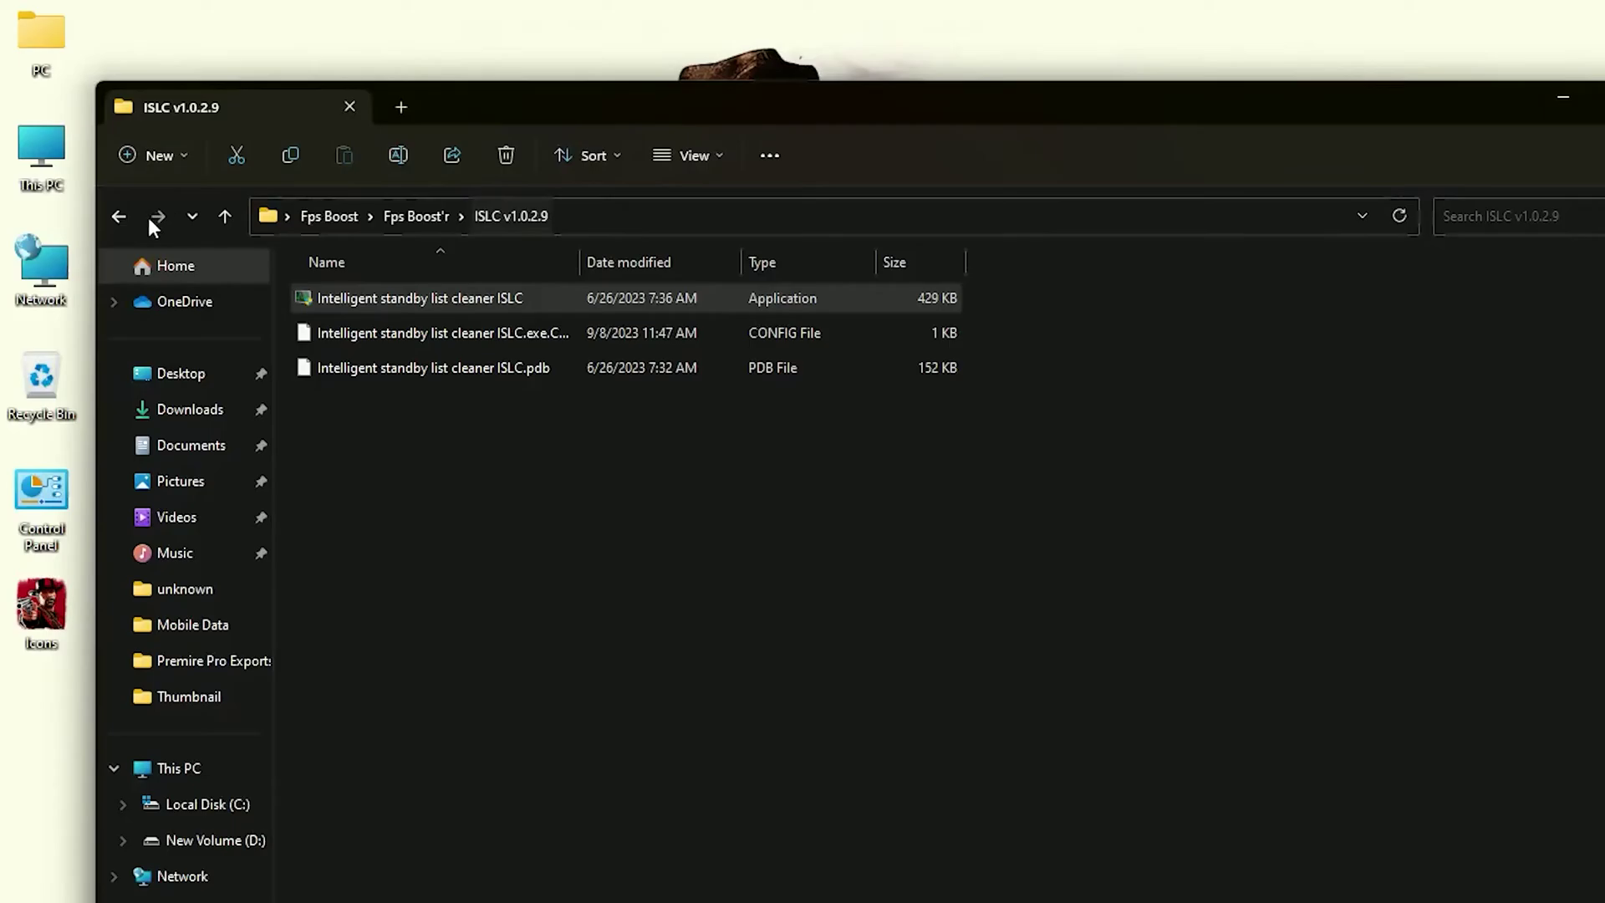
Return to the Fps Boost'r folder and launch QuickBoost, allowing it to run
left_click(122, 217)
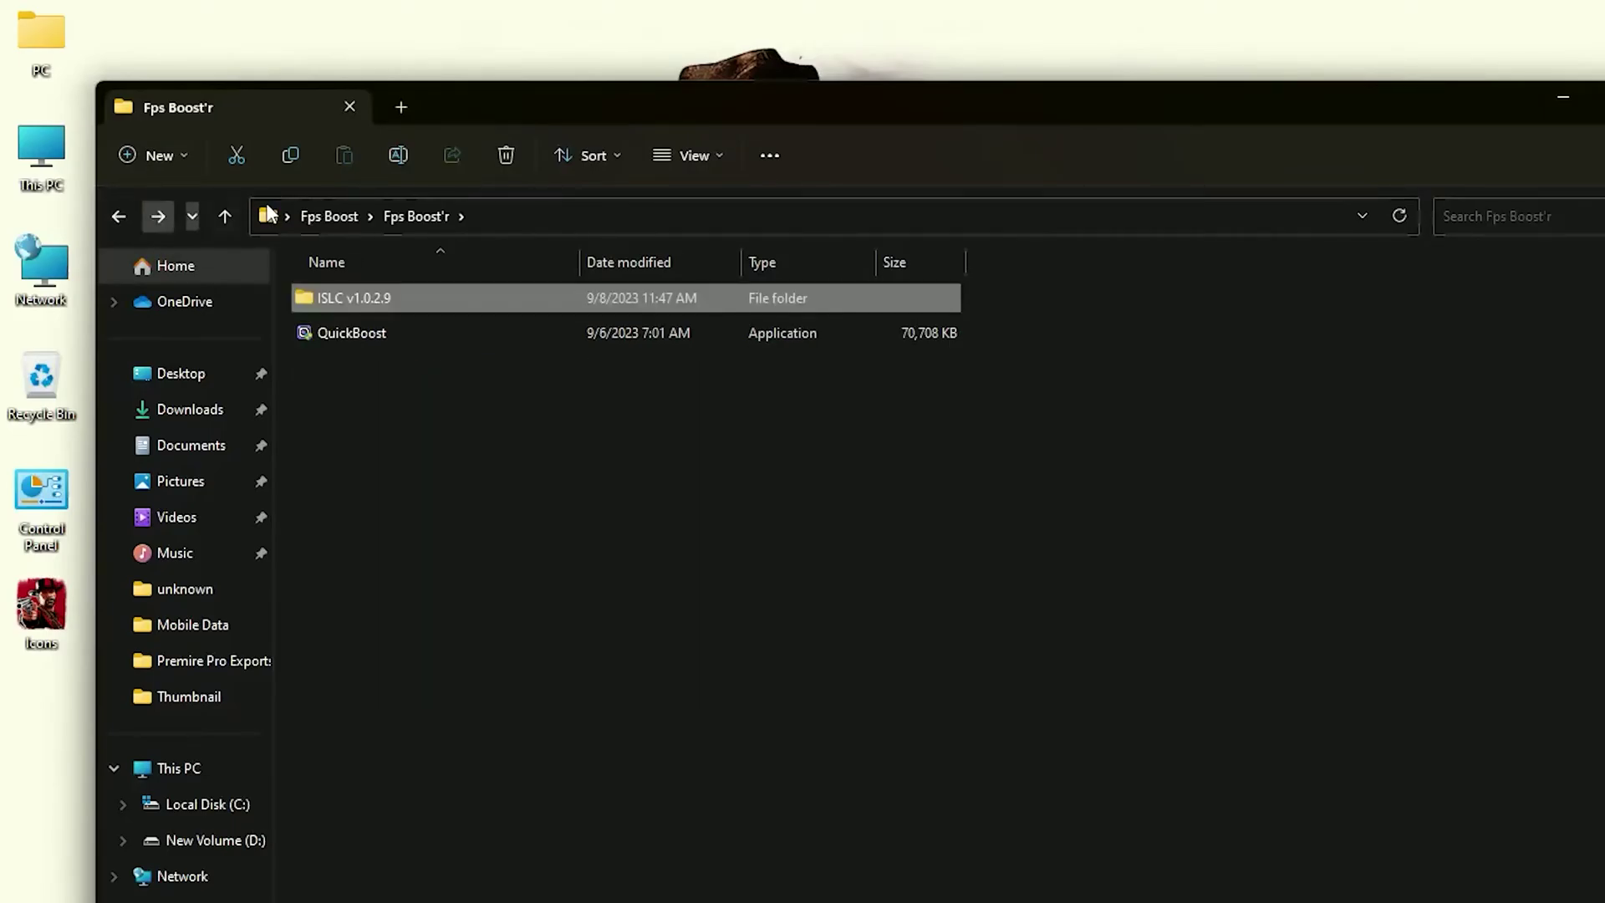
double_click(354, 331)
left_click(704, 676)
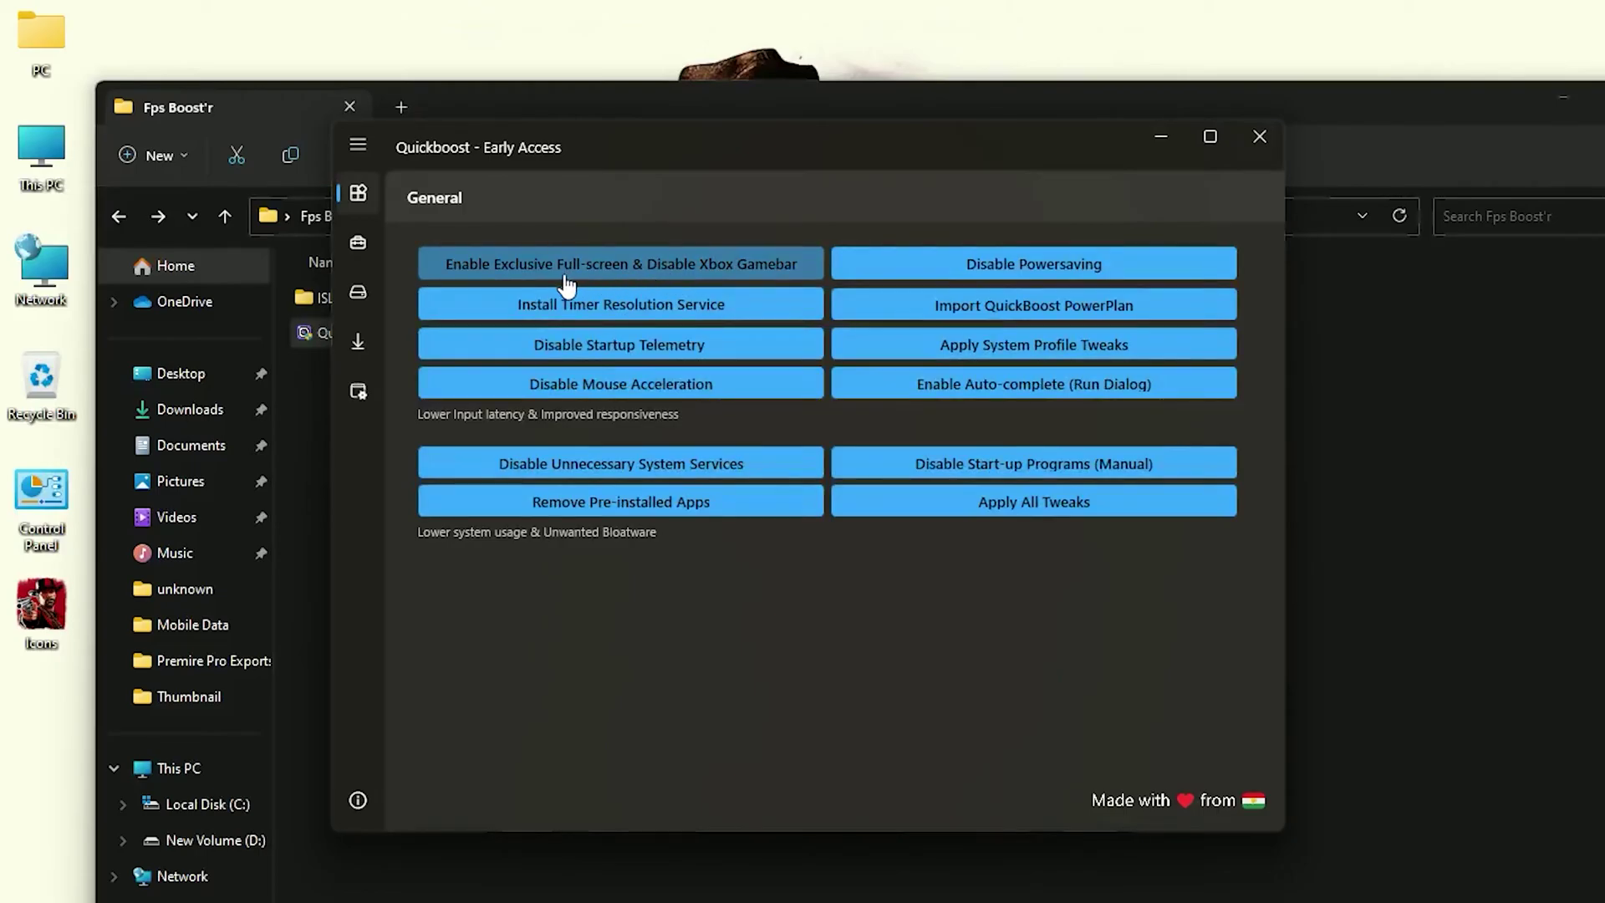
Apply the tweaks that enable exclusive full-screen with Xbox Gamebar disabled and that disable startup telemetry
left_click(577, 272)
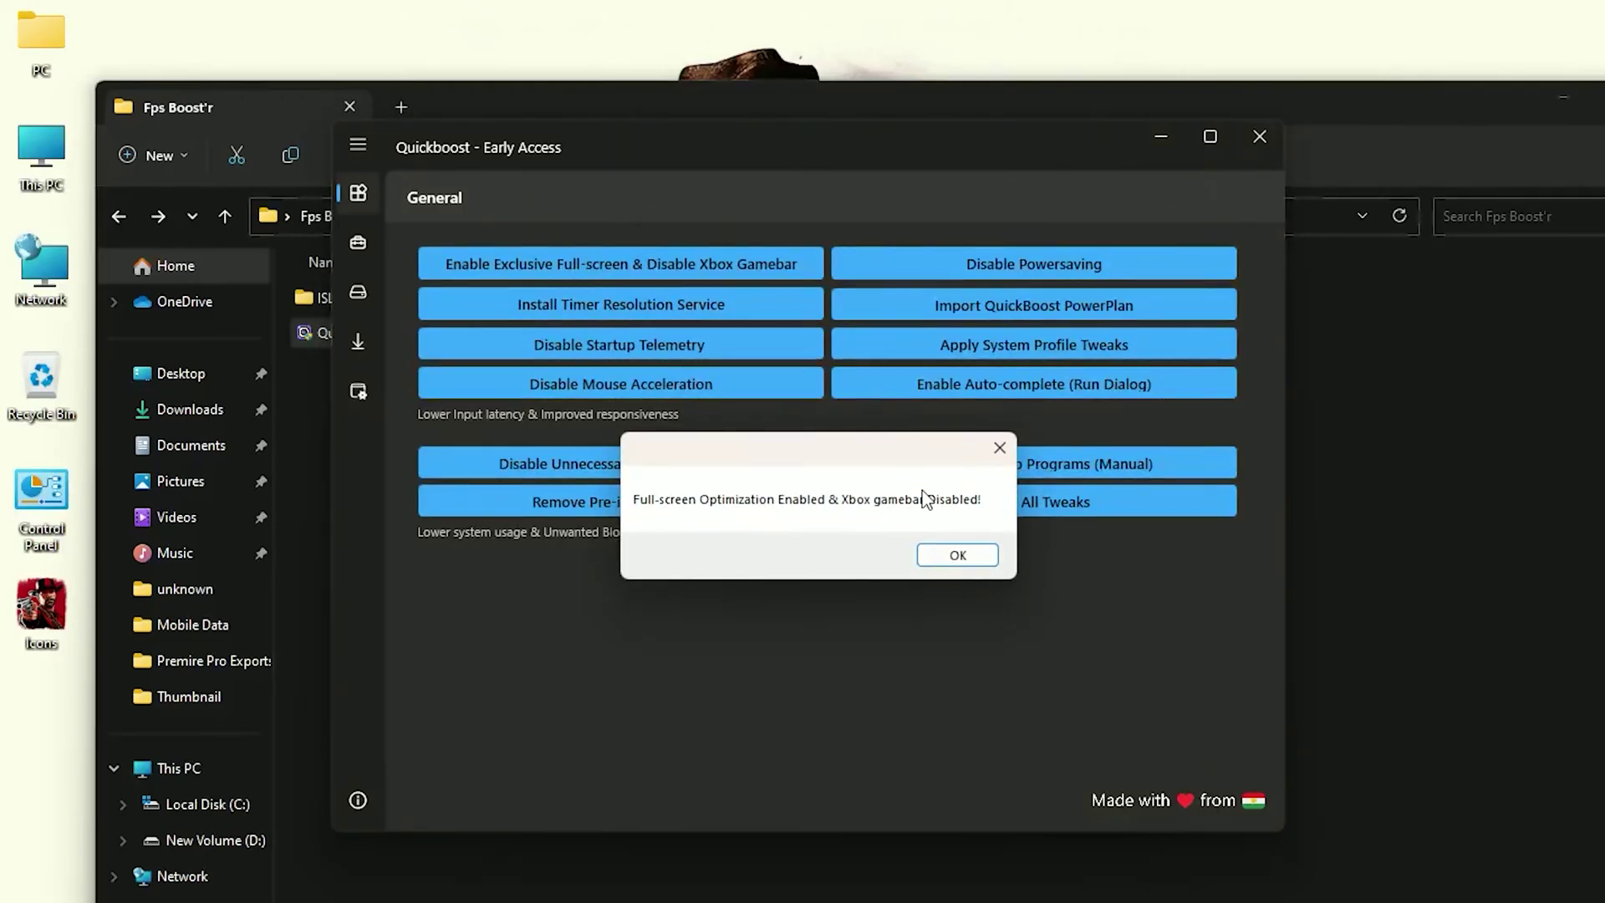
left_click(959, 550)
left_click(571, 346)
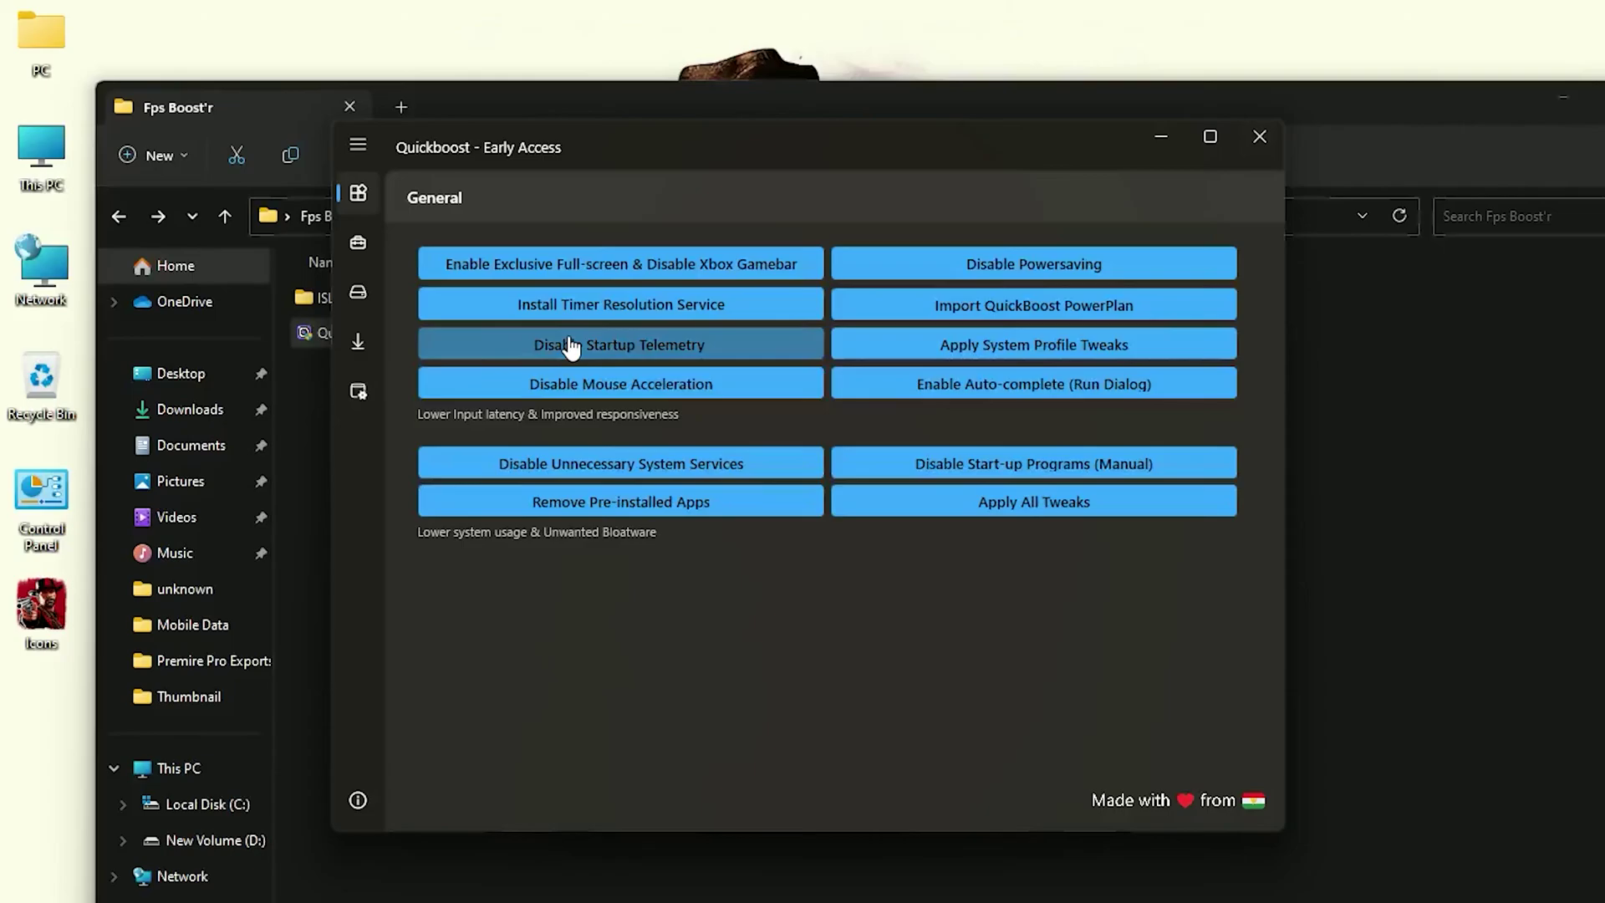
left_click(863, 555)
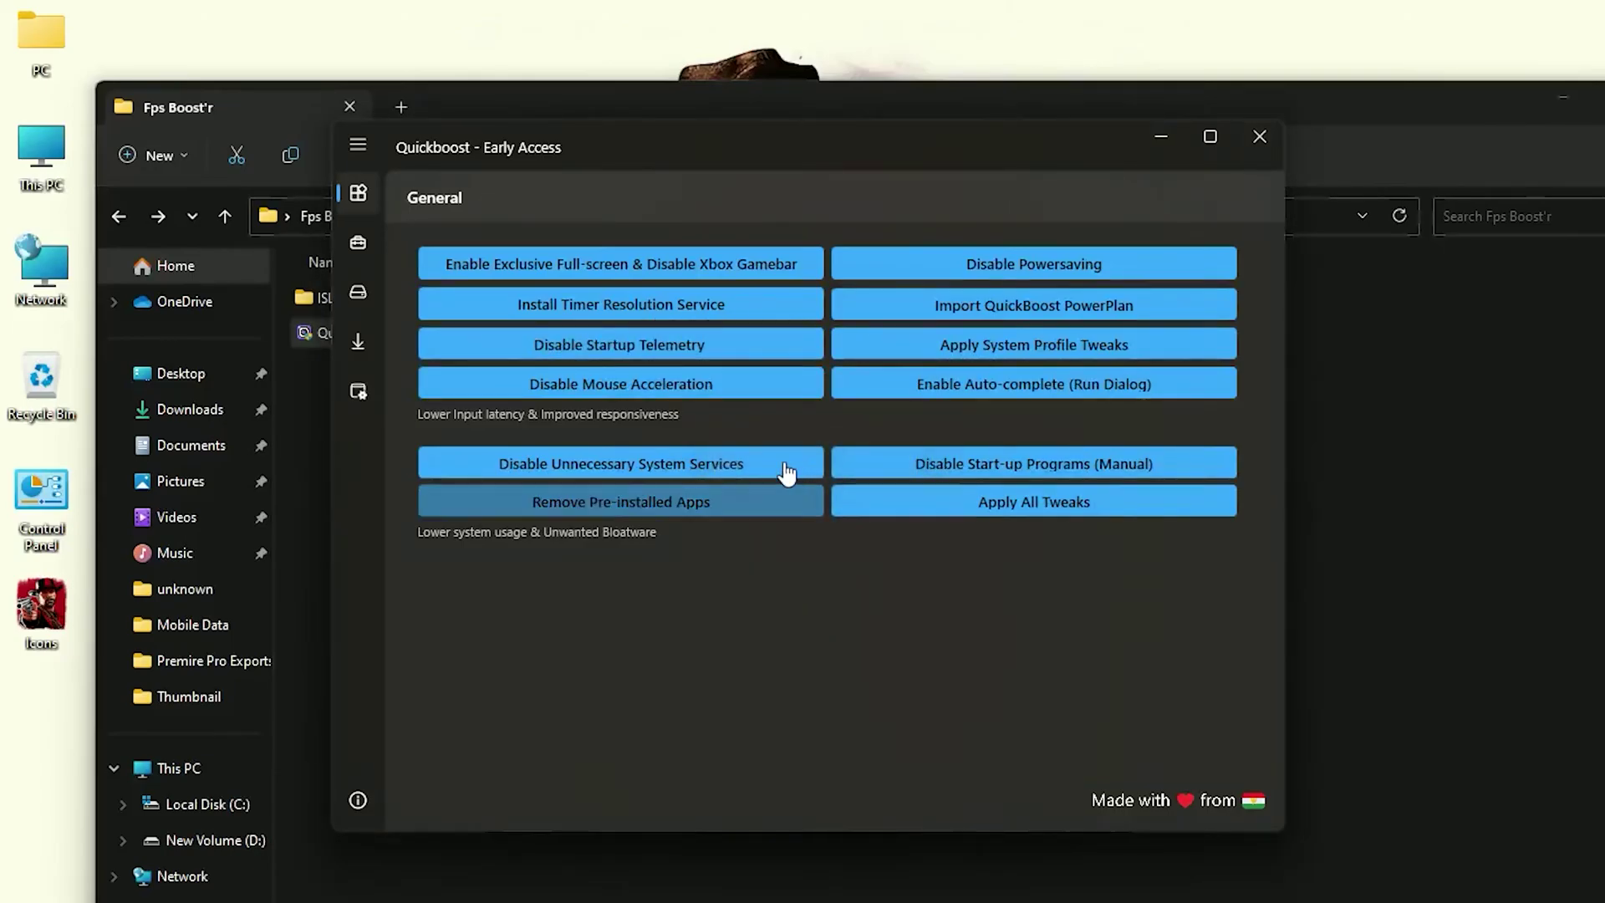
Disable mouse acceleration in the general tweaks and close QuickBoost
left_click(610, 387)
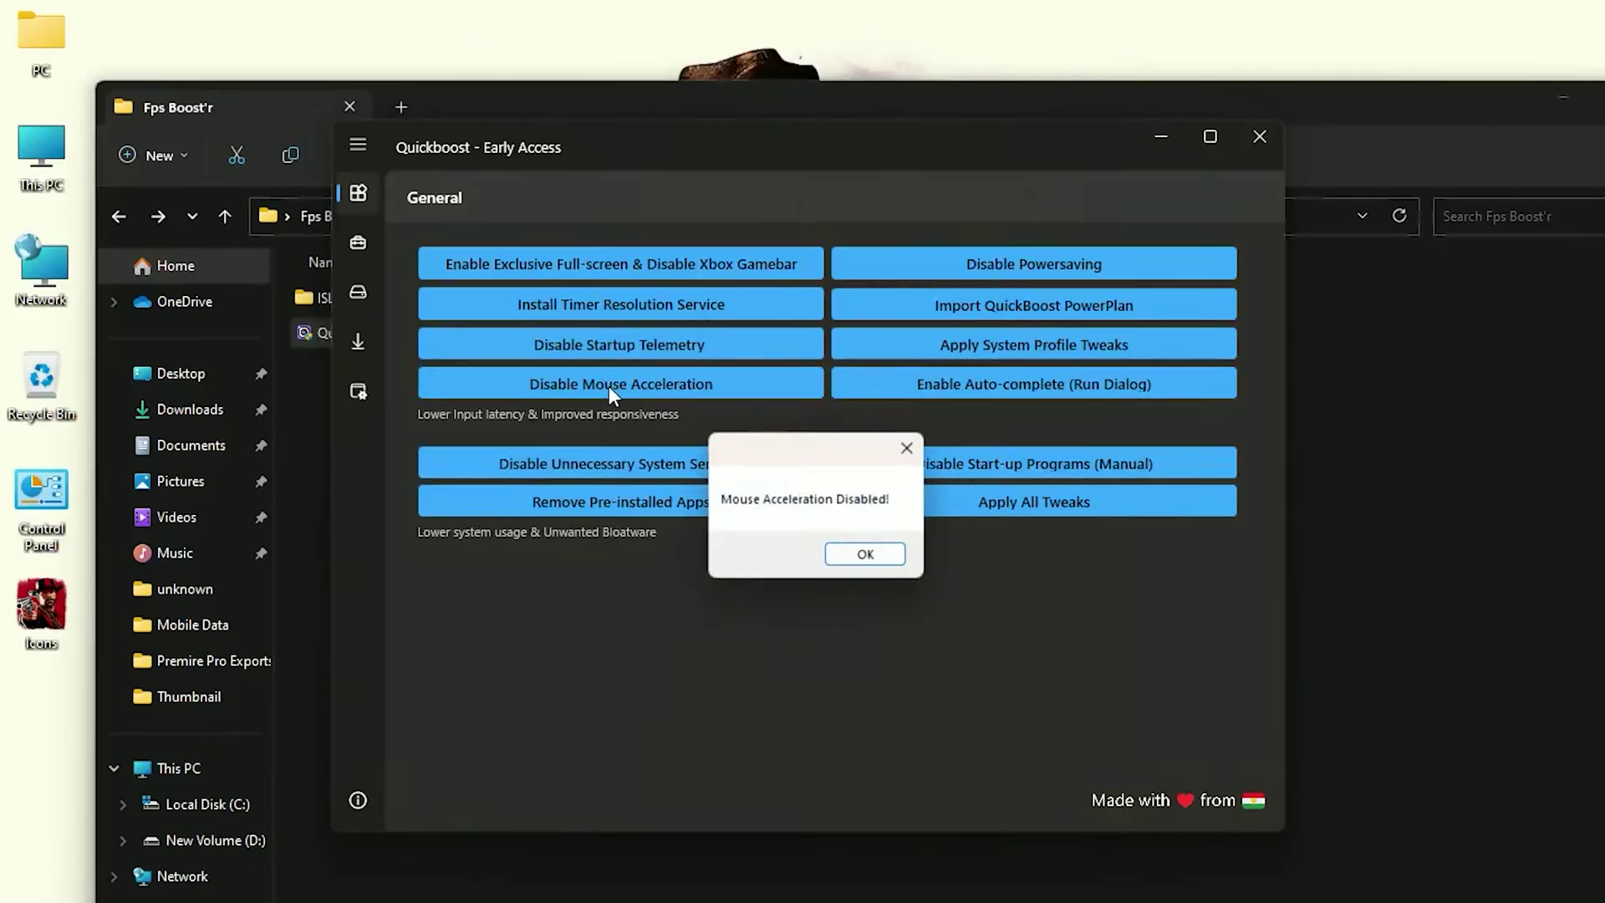
left_click(861, 554)
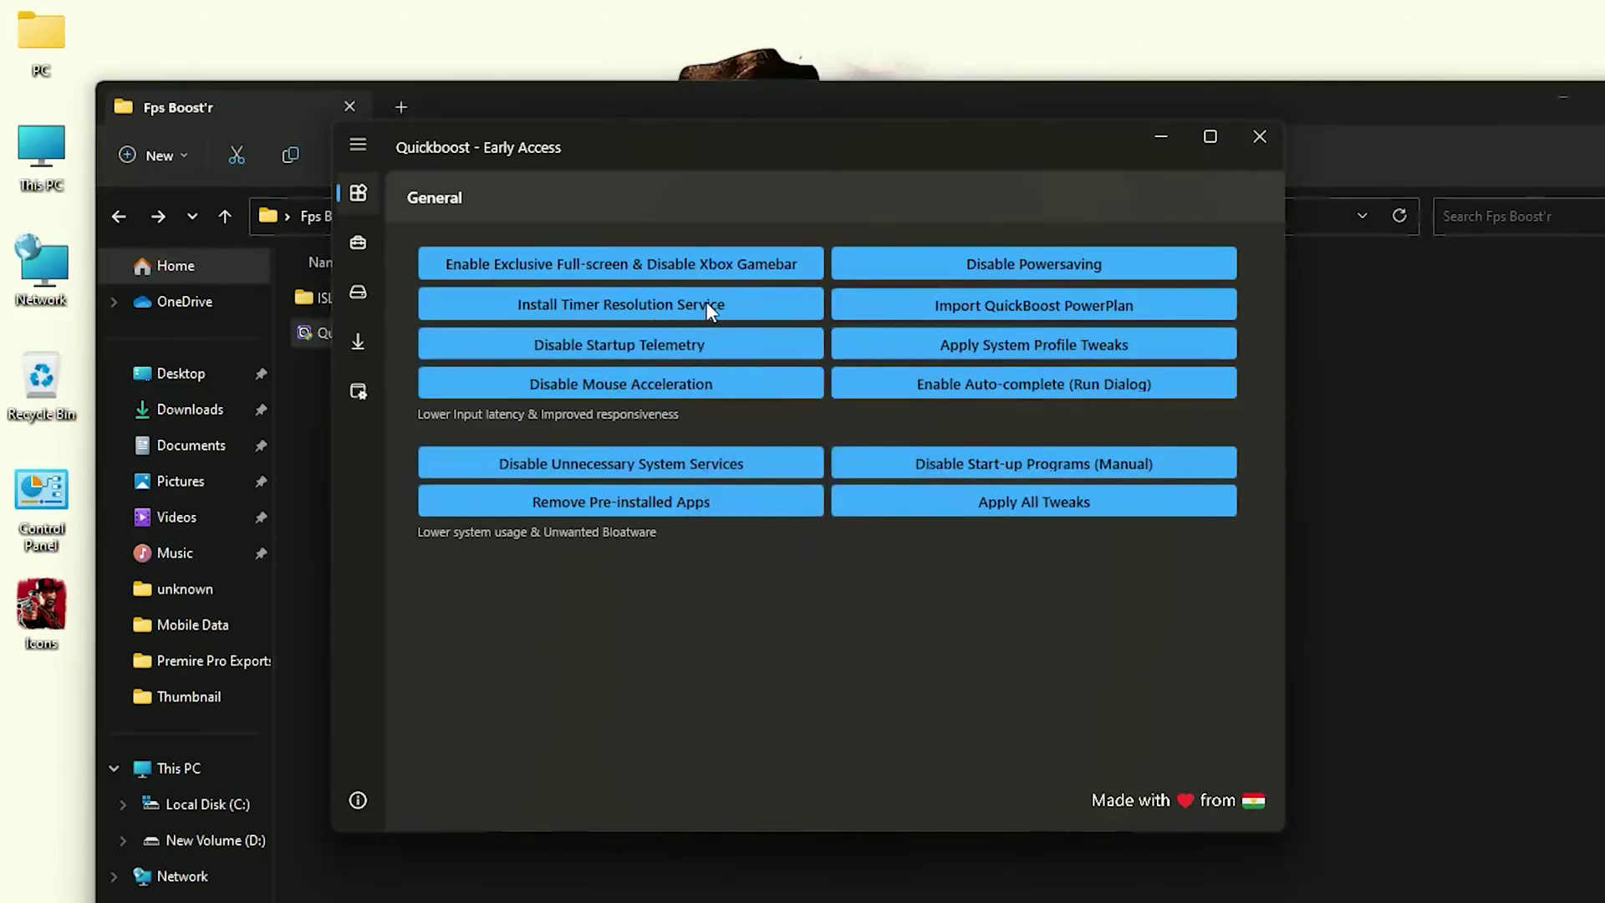
left_click(1259, 138)
Return to the Fps Boost folder, run MSPCManagerSetup and boost the computer's performance in PC Manager
left_click(117, 221)
double_click(434, 333)
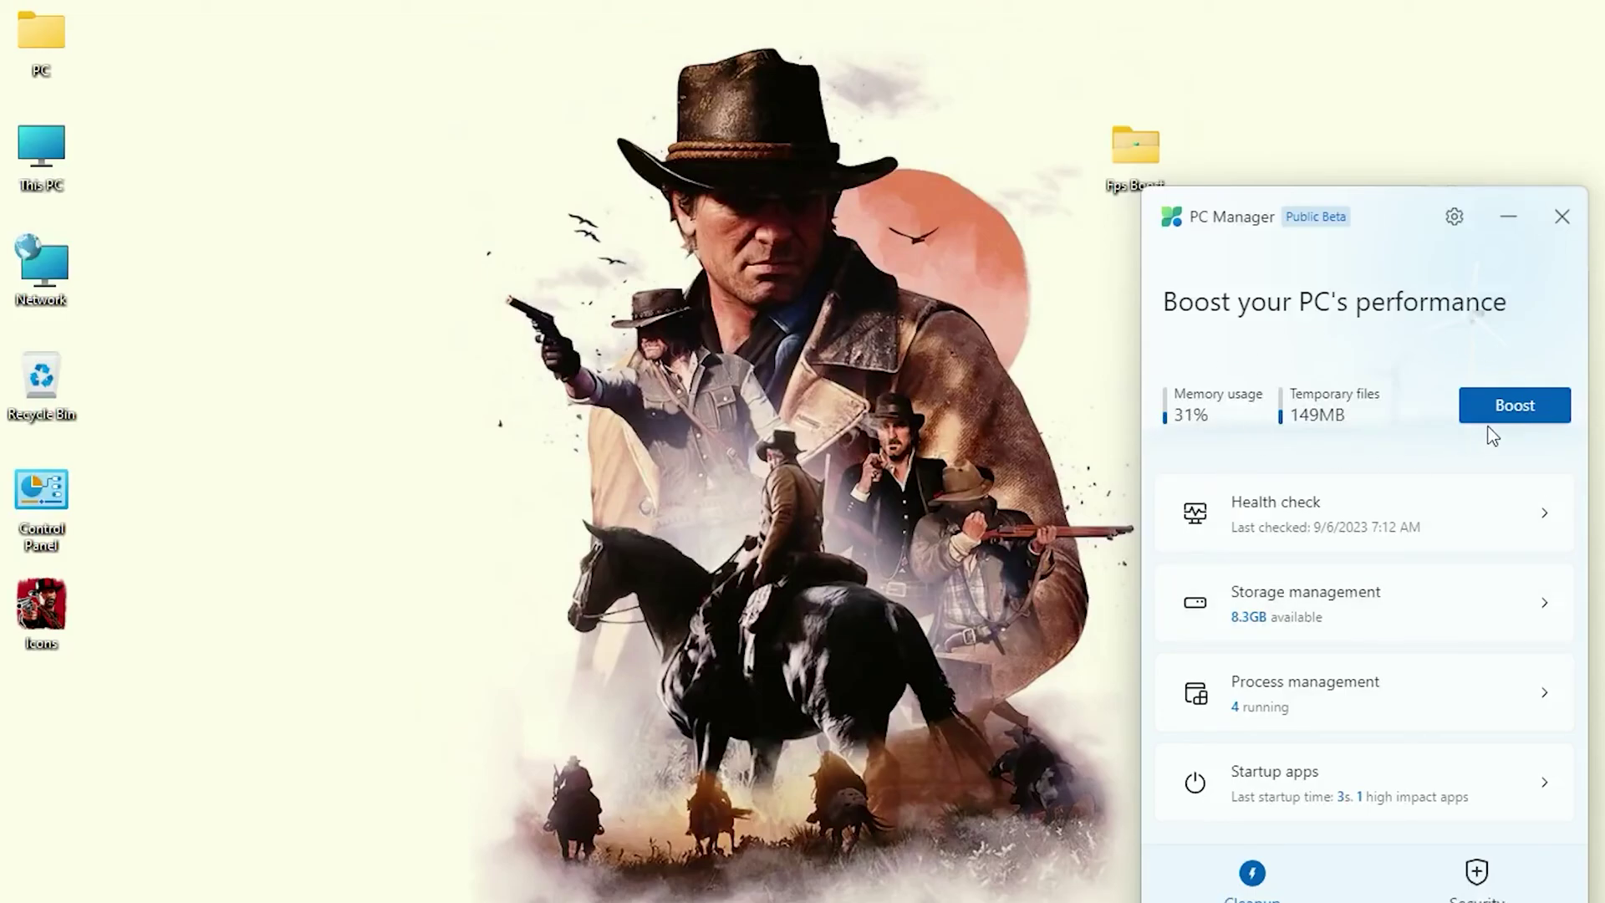
left_click(1506, 413)
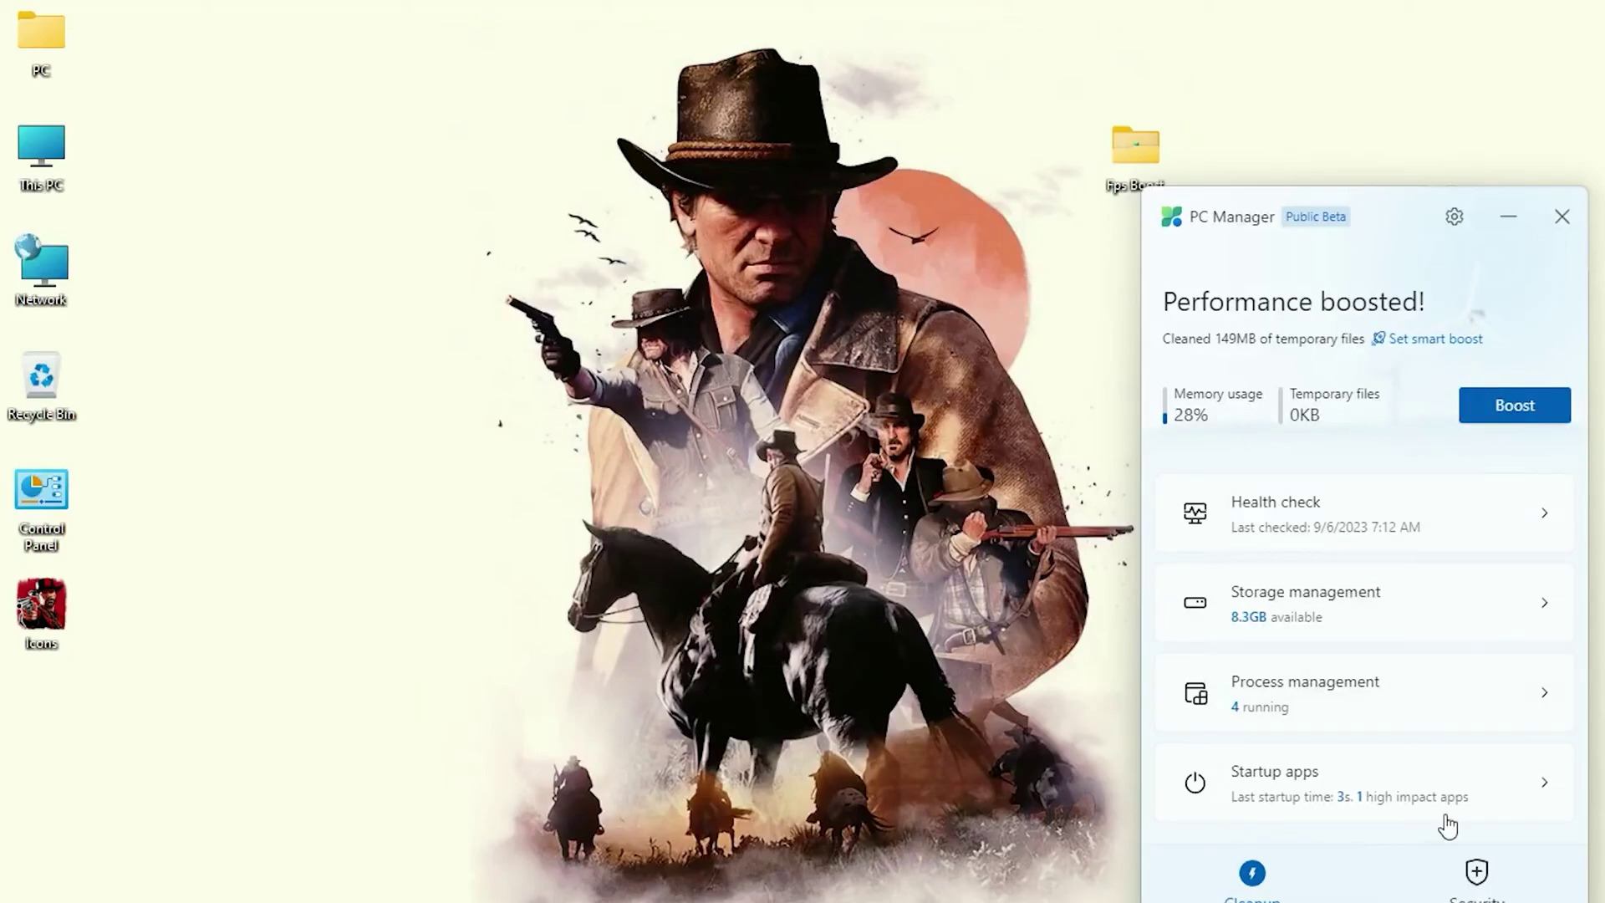
Review the startup apps in PC Manager for unused programs such as Steam and EpicGamesLauncher, and close PC Manager
left_click(1287, 782)
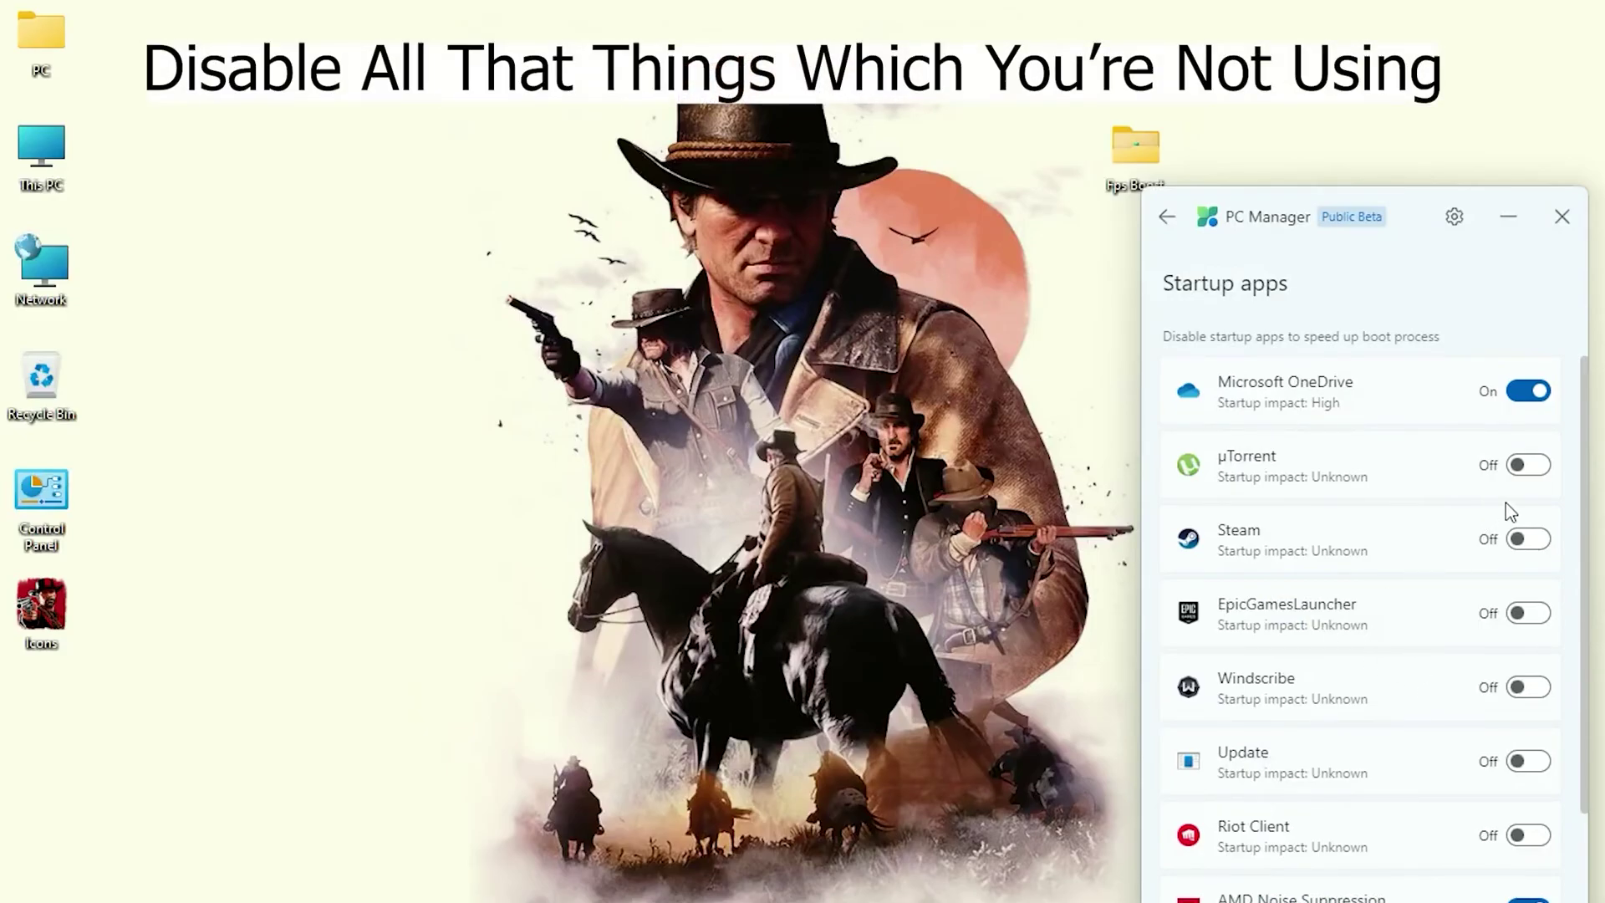
left_click(1530, 540)
left_click(1532, 614)
scroll(1406, 732, "down", 3)
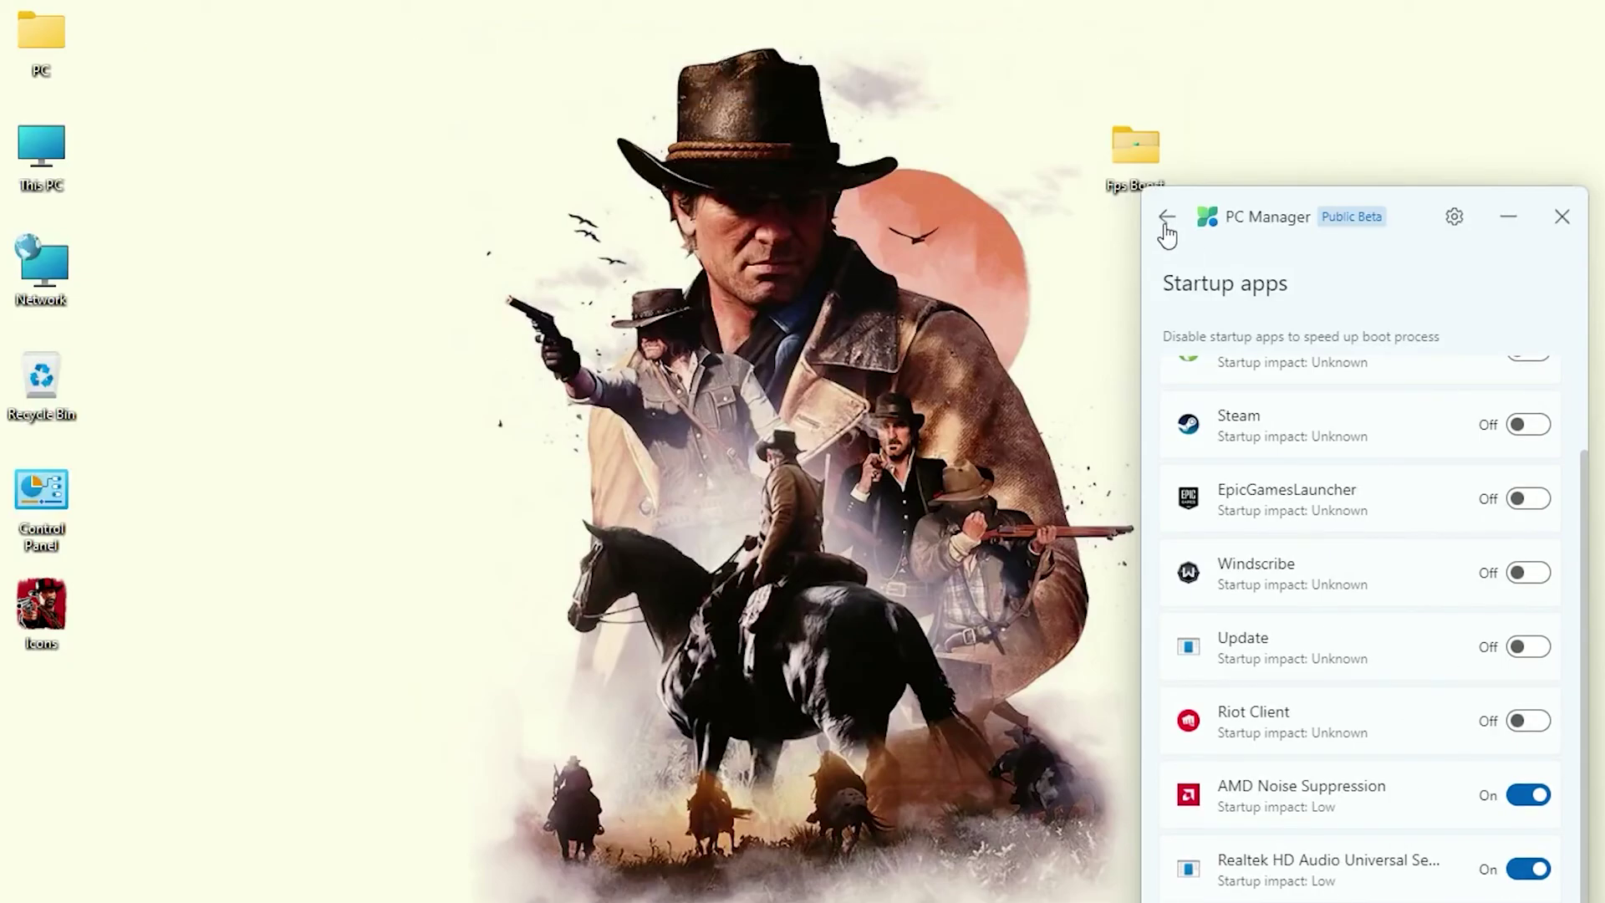
left_click(1562, 219)
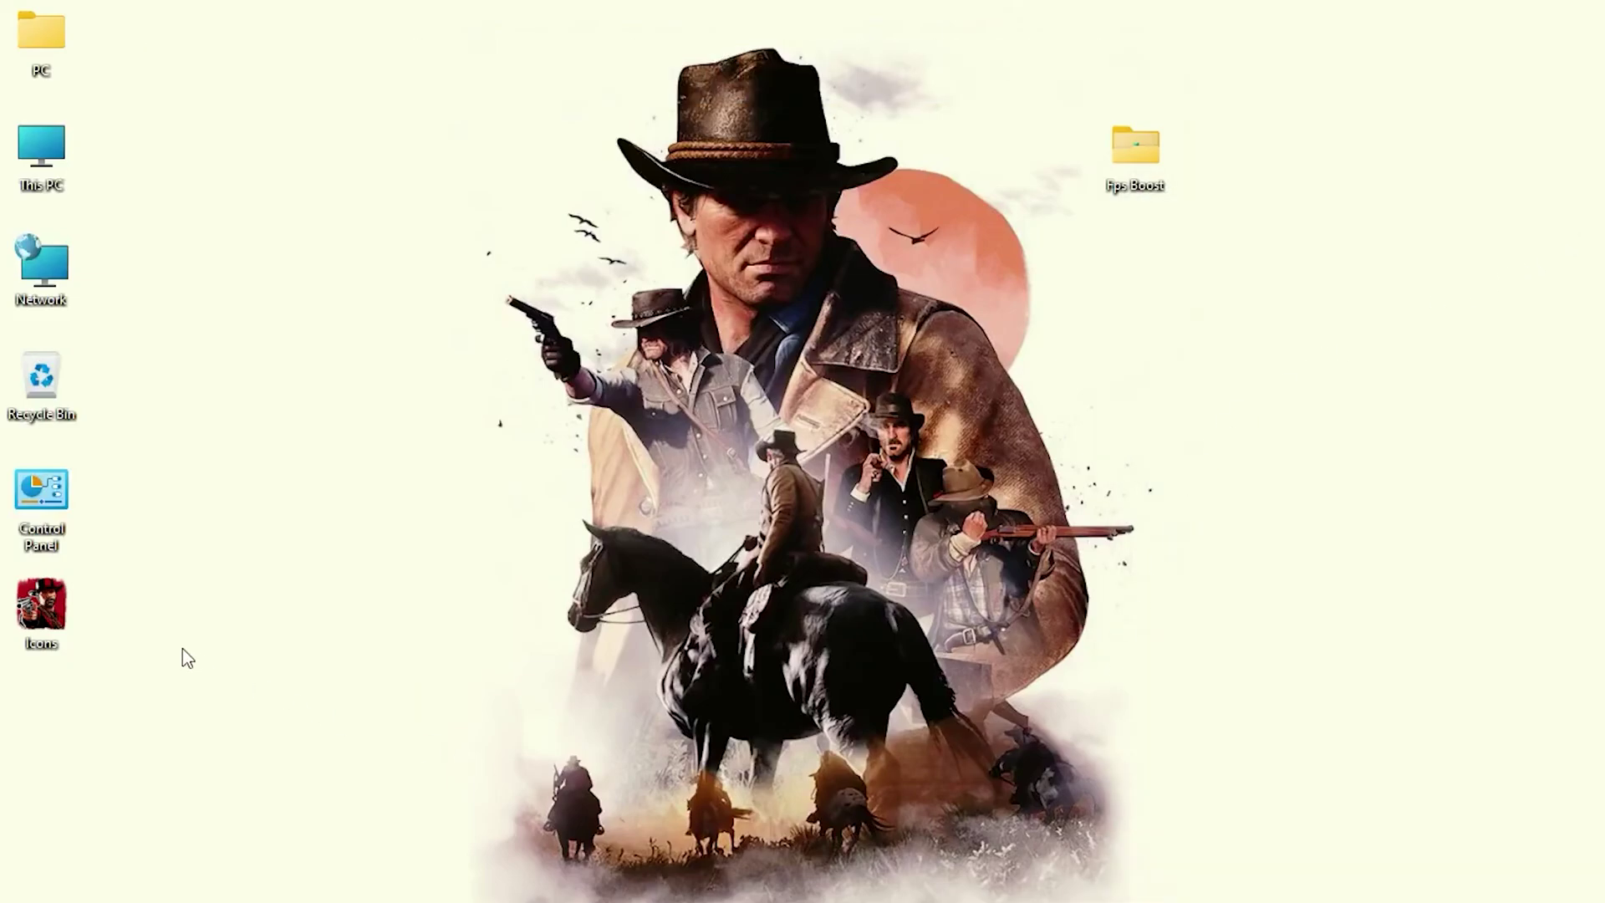
Open the Icons folder on the desktop, launch ExitLag from it and close the folder
double_click(59, 639)
left_click(1172, 249)
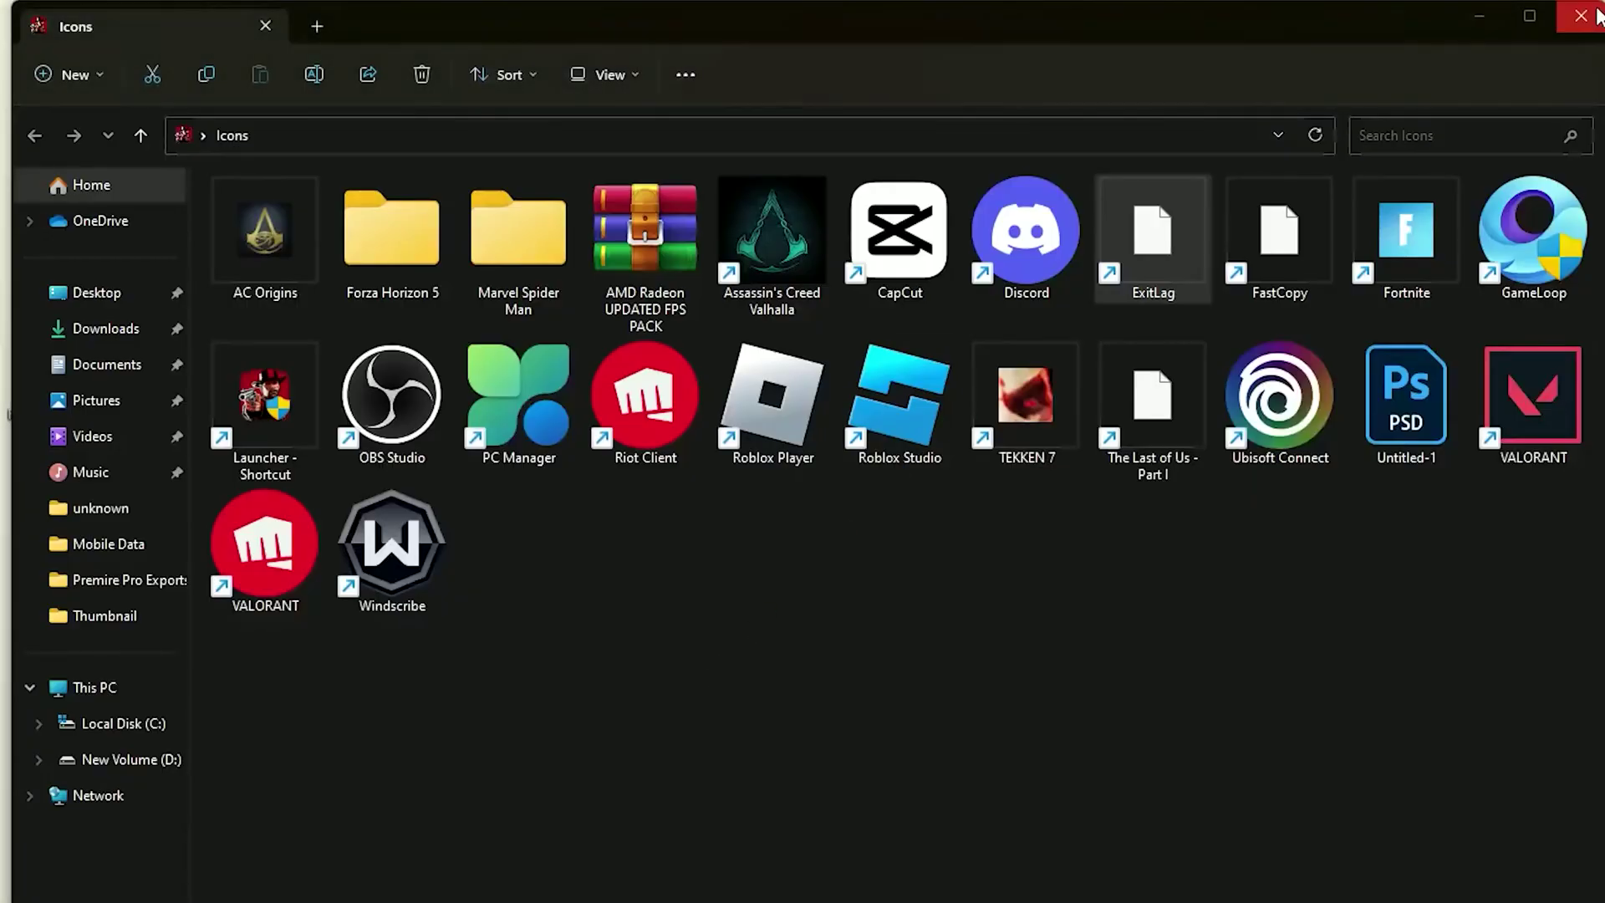
left_click(1598, 12)
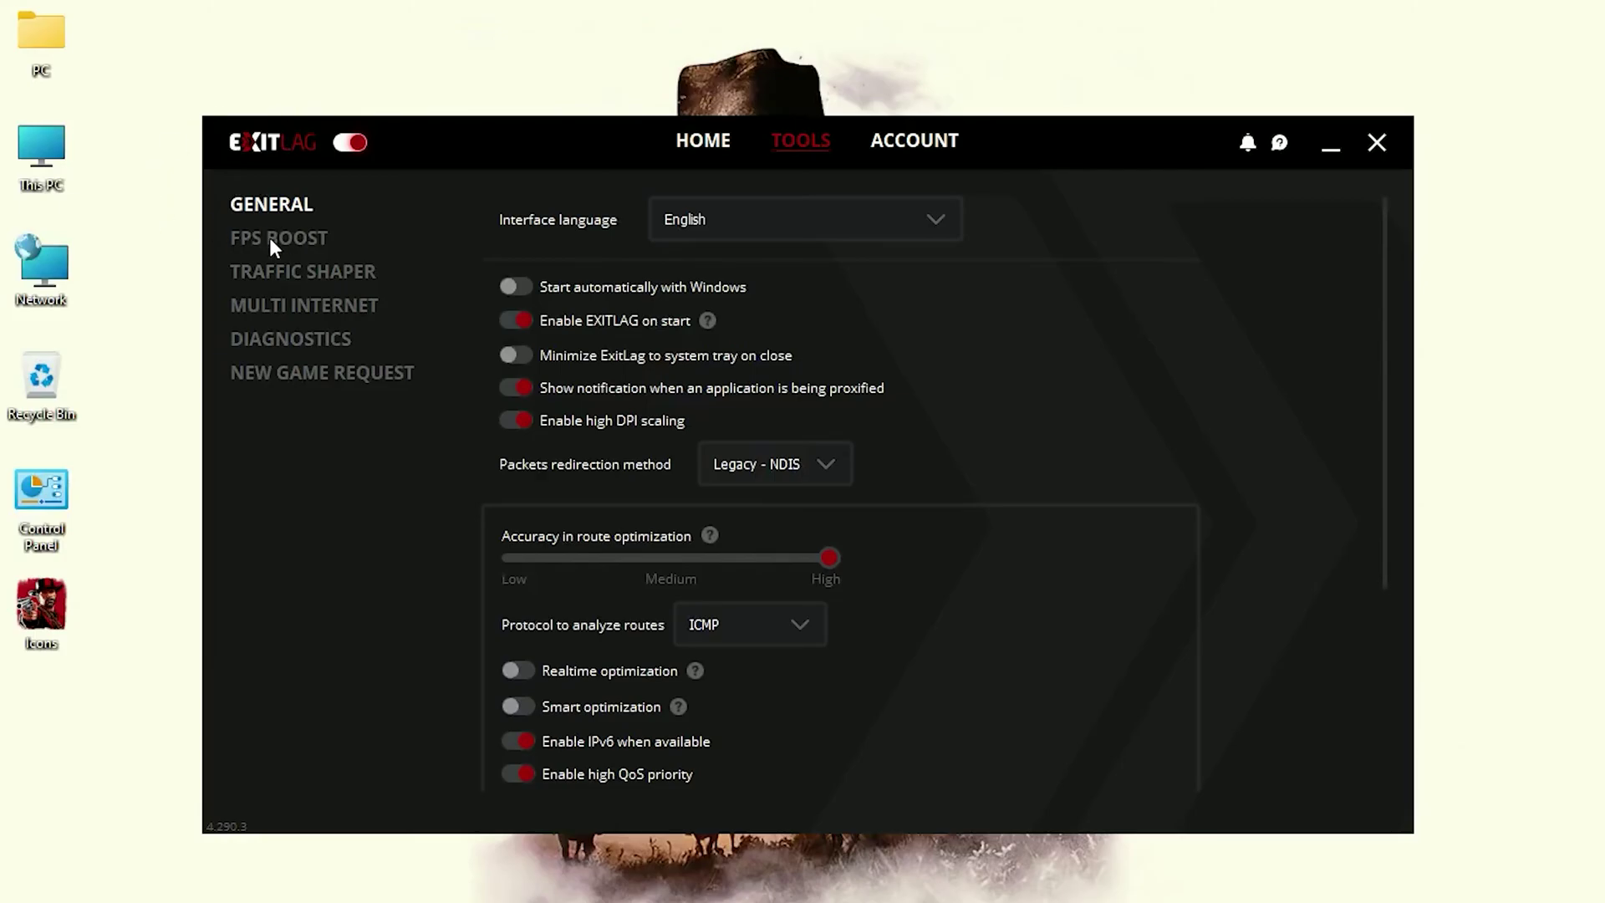
Turn on Disable Energy Efficient Ethernet in ExitLag's FPS Boost tools, accept restarting the network adapters, and close ExitLag
left_click(272, 238)
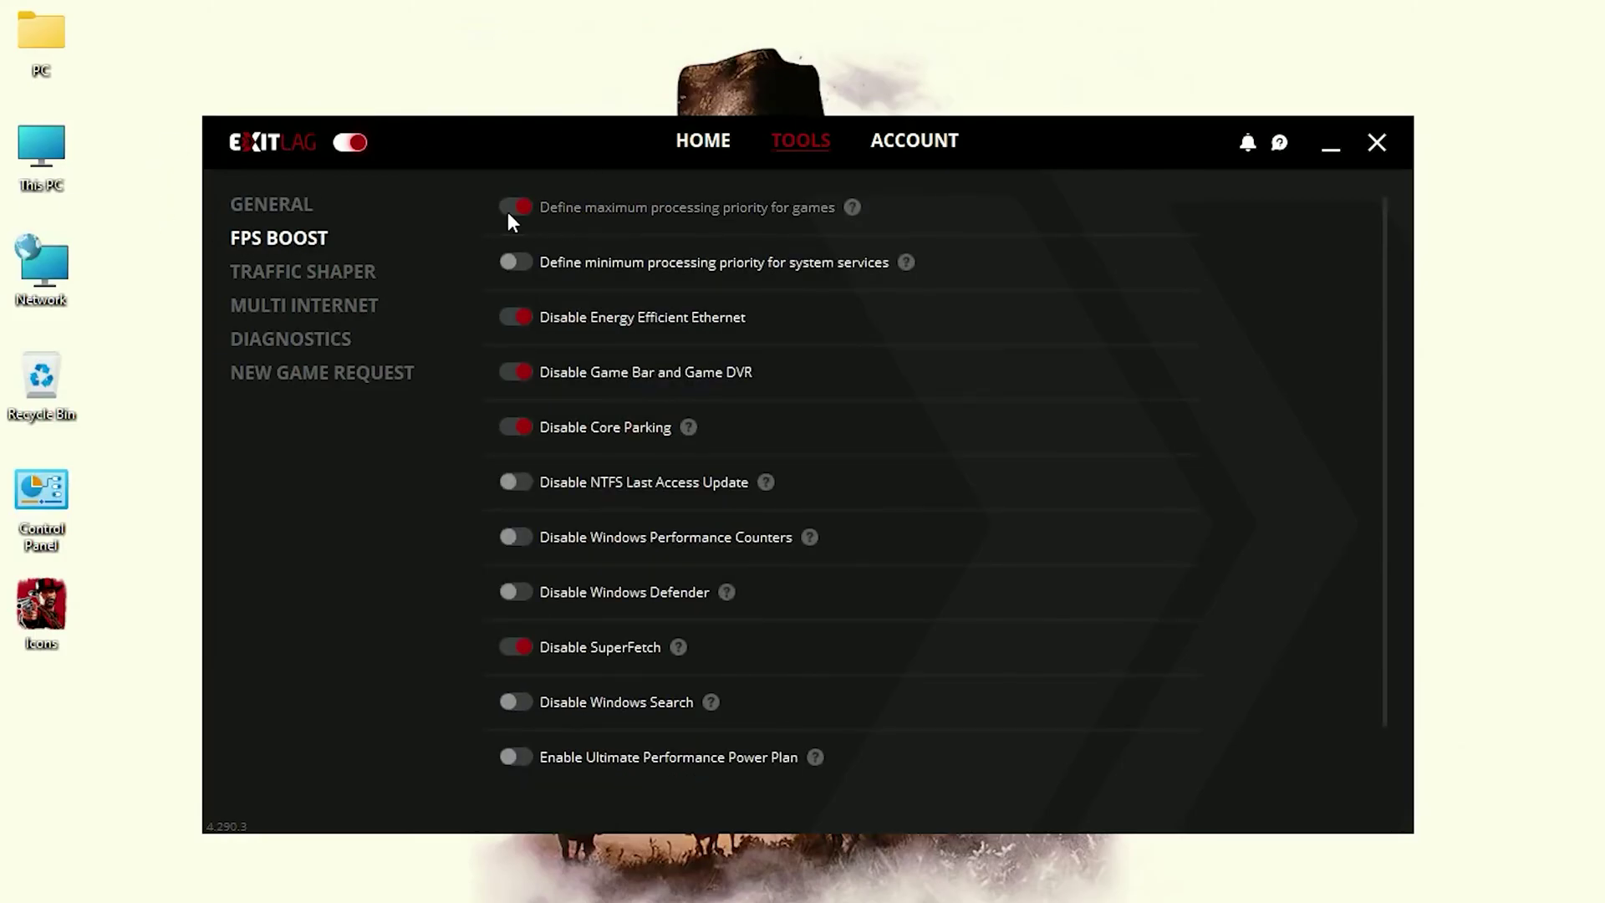
left_click(523, 319)
left_click(884, 548)
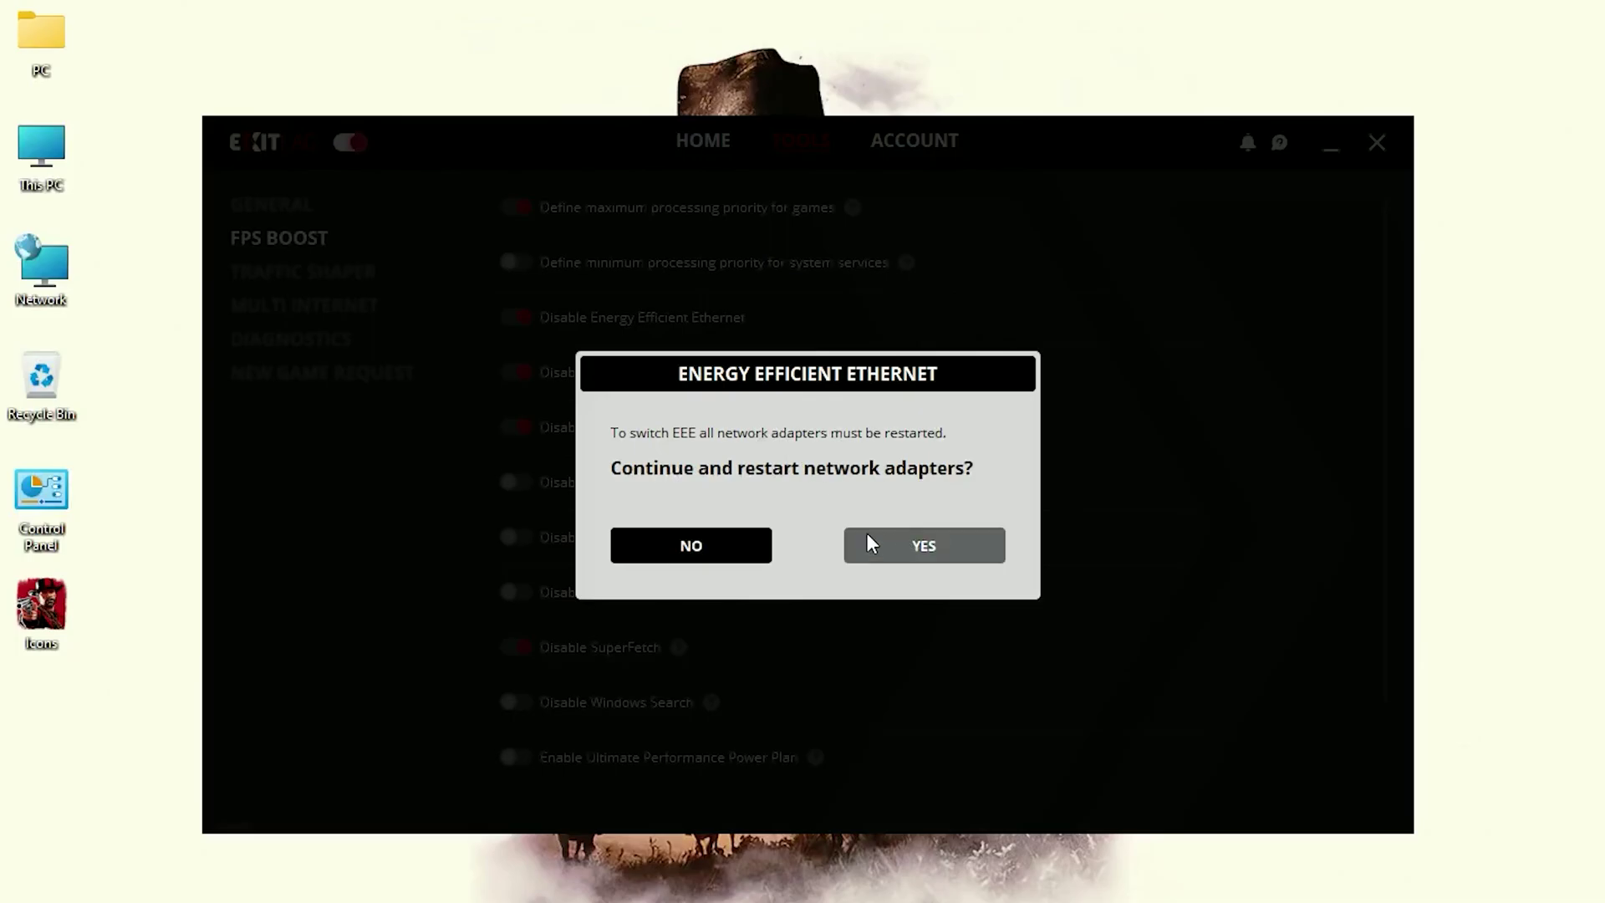
left_click(869, 545)
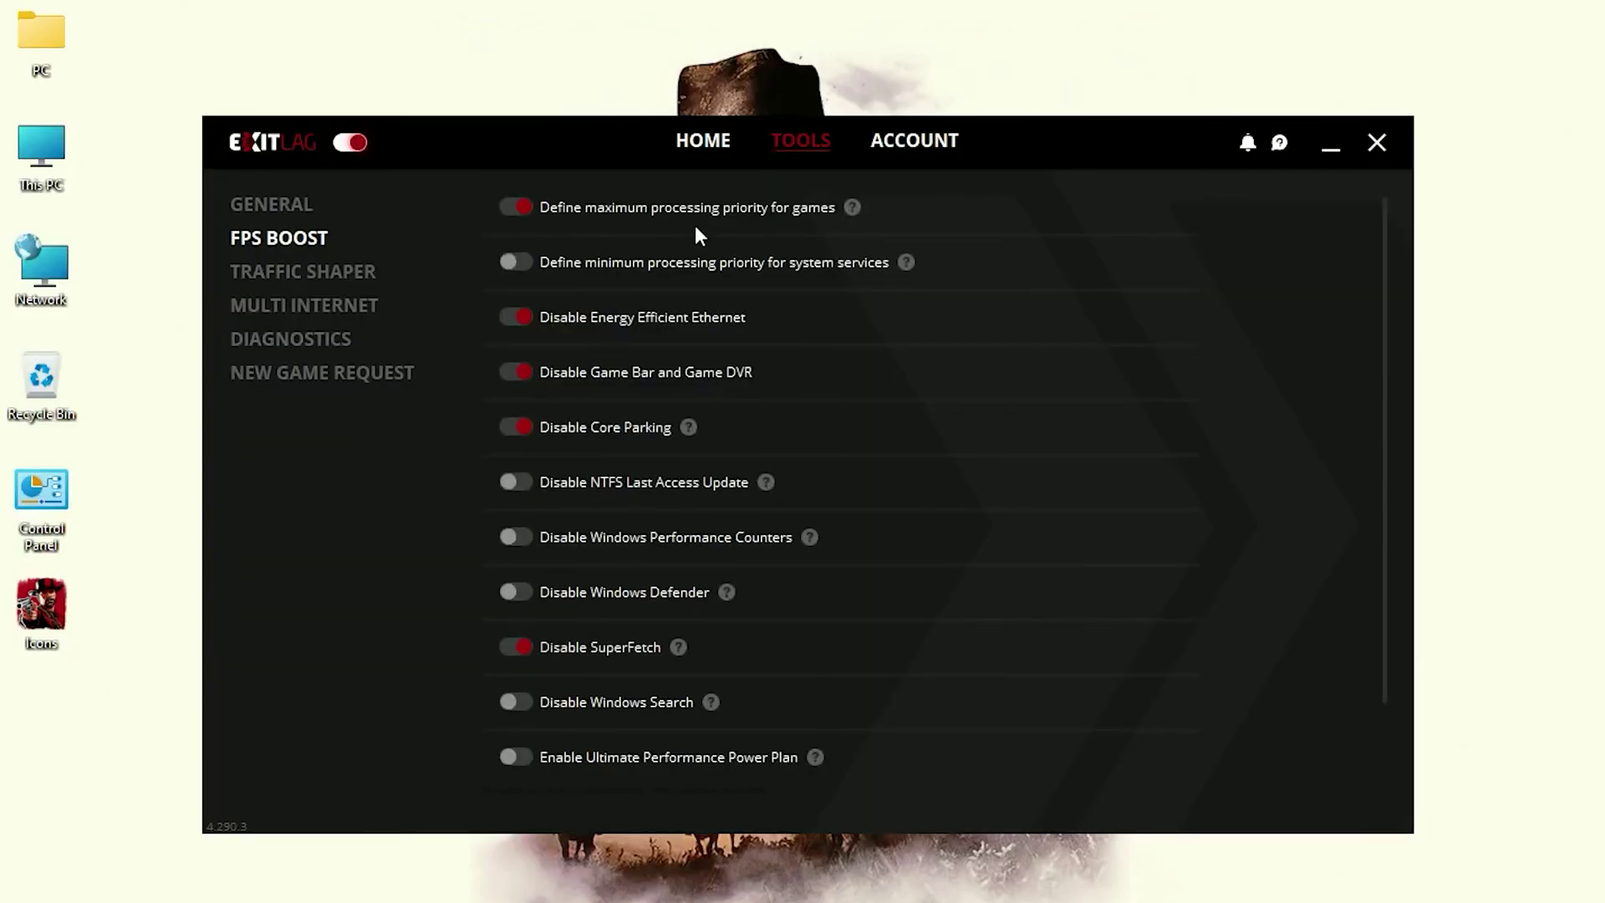
left_click(1380, 142)
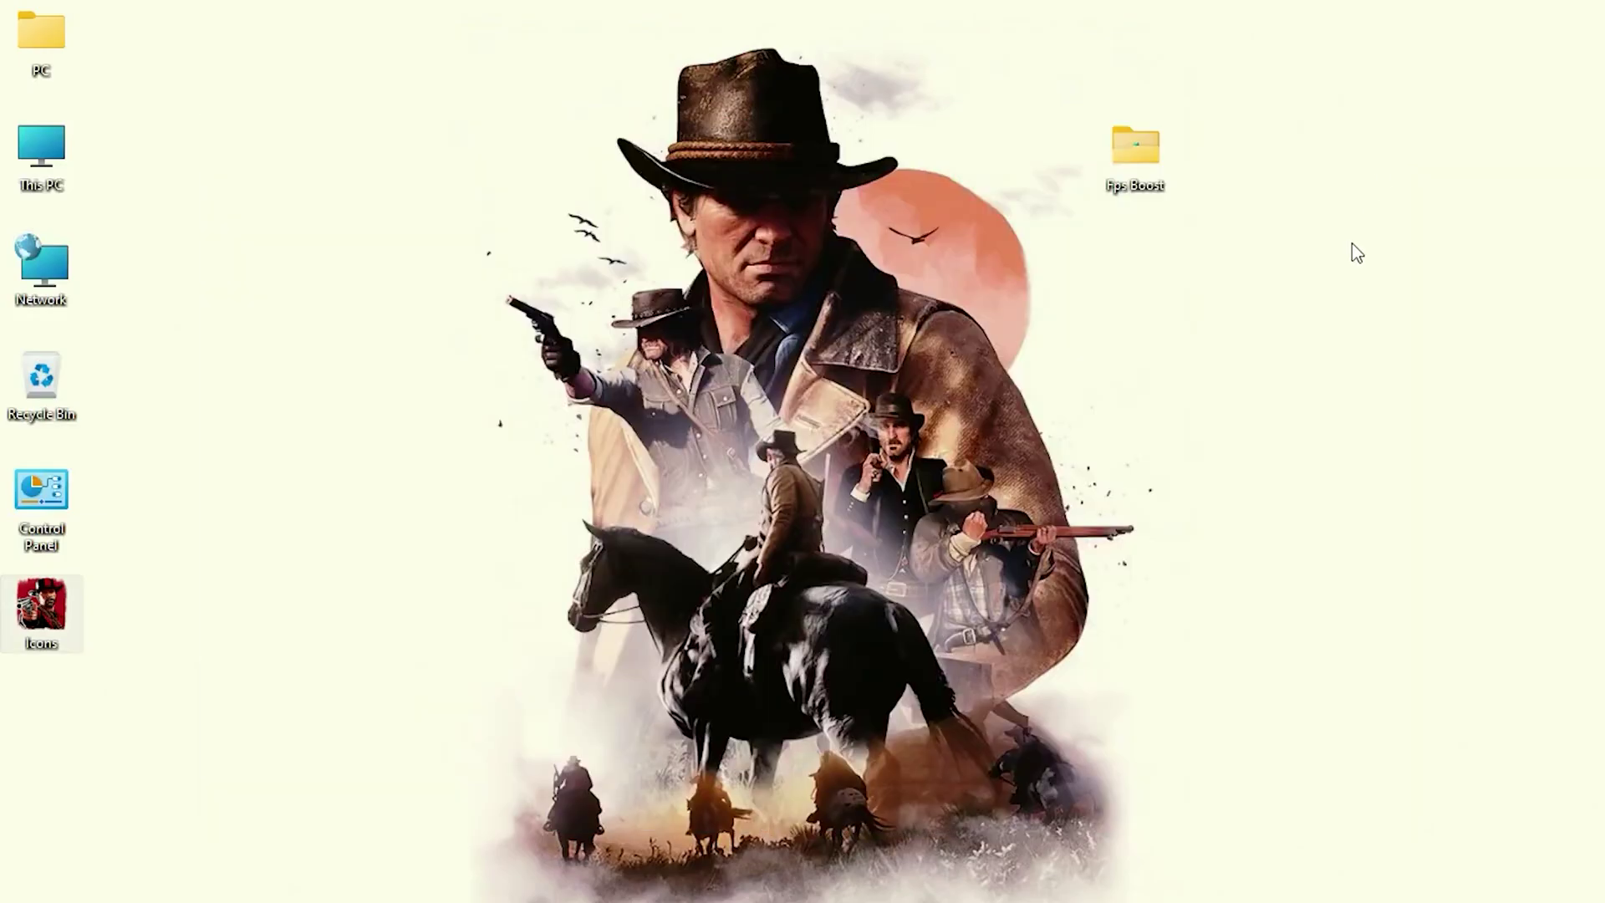
right_click(737, 287)
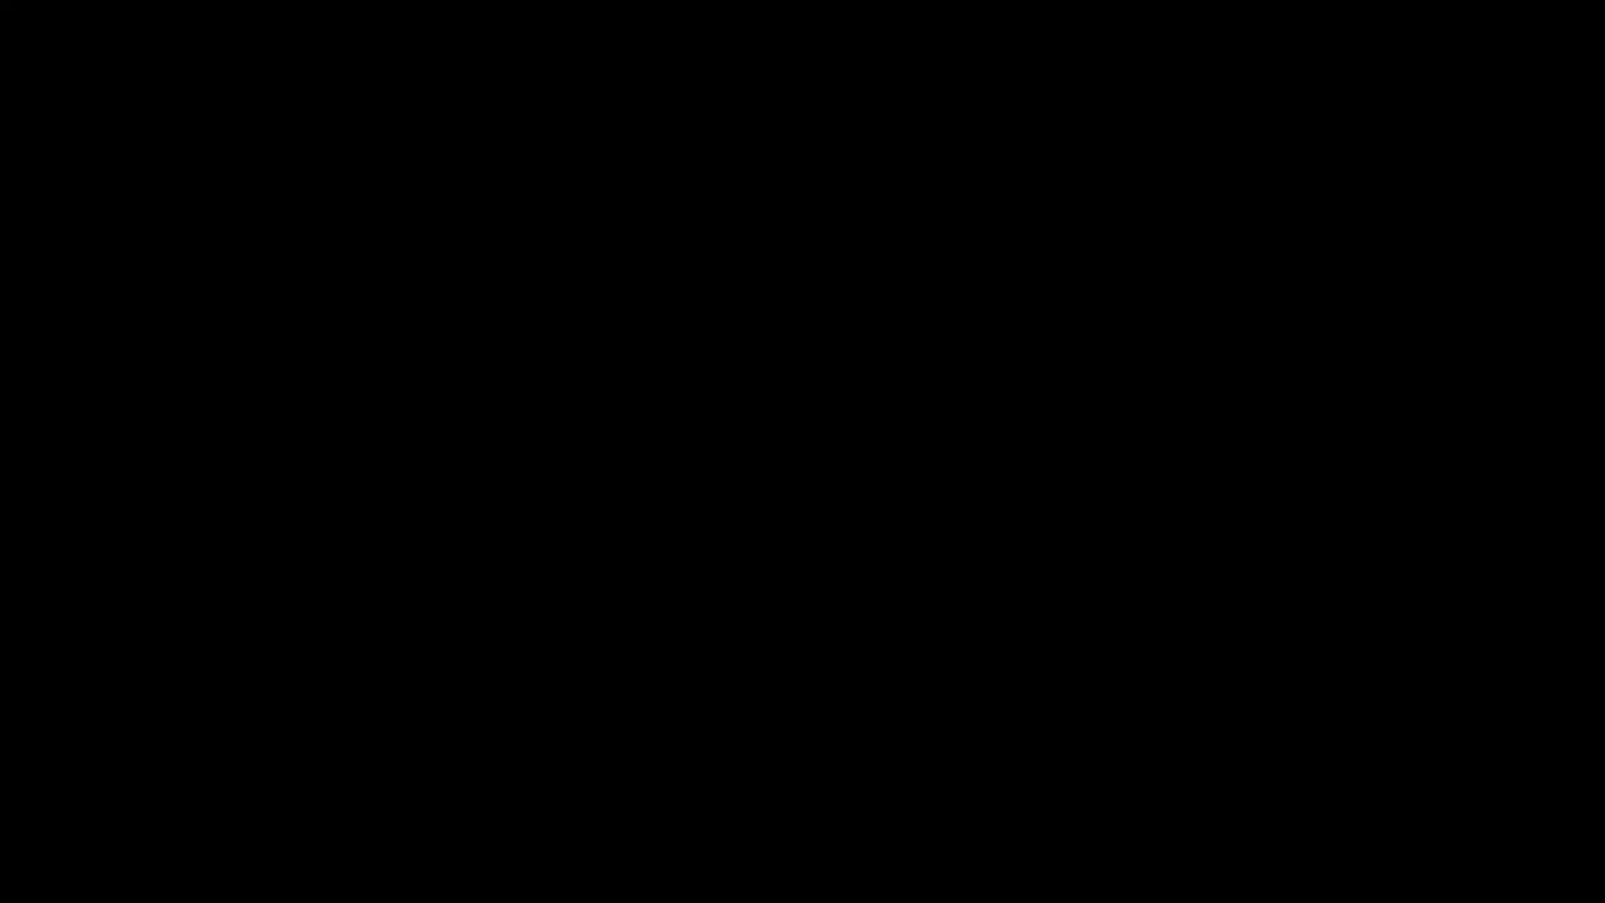